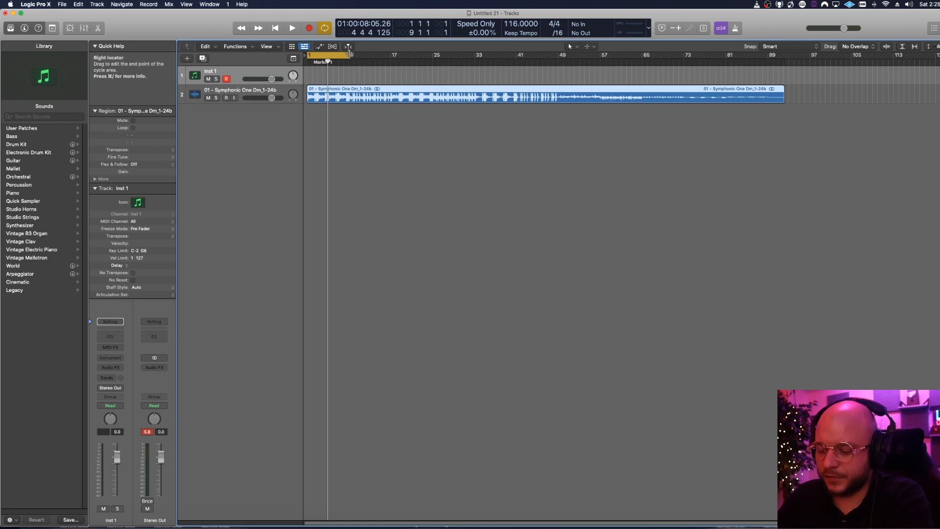
Extend the cycle range to bar 17 and play back that section of the Symphonic One sample
left_click_drag(349, 55, 390, 56)
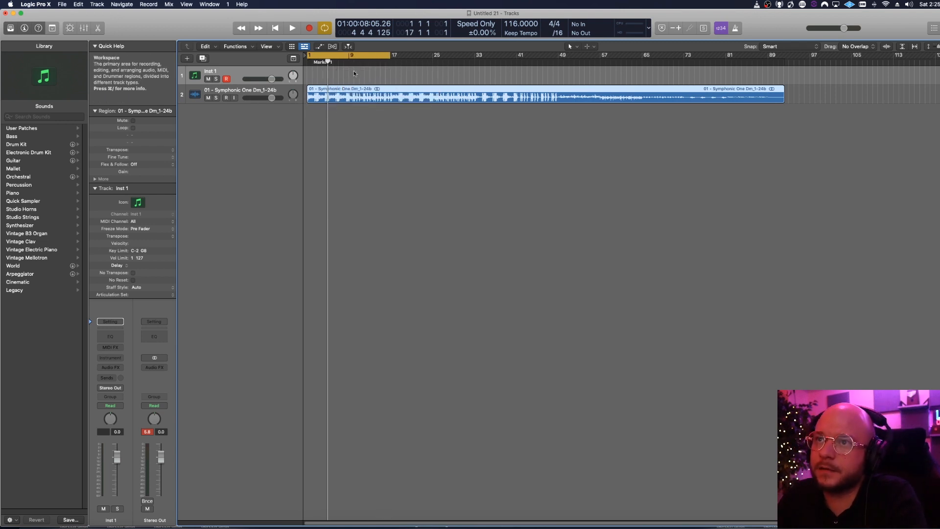
key("space")
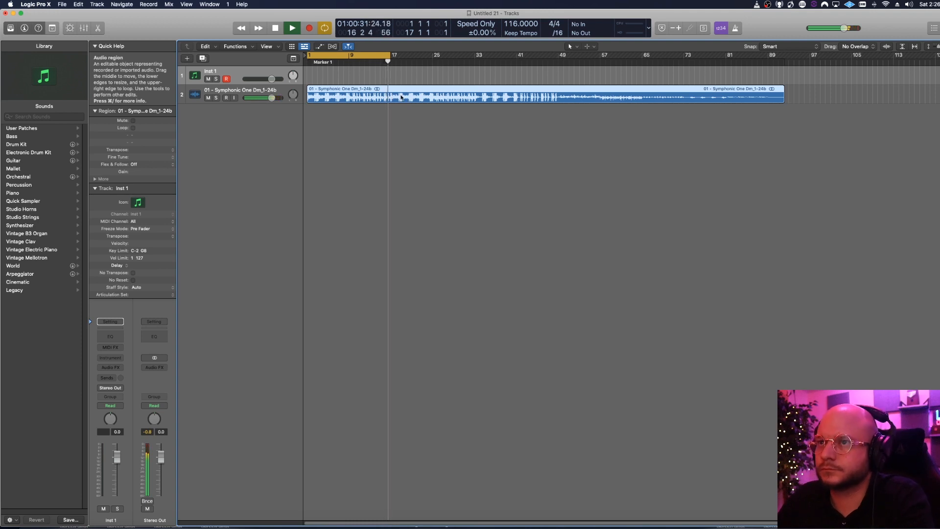
key("space")
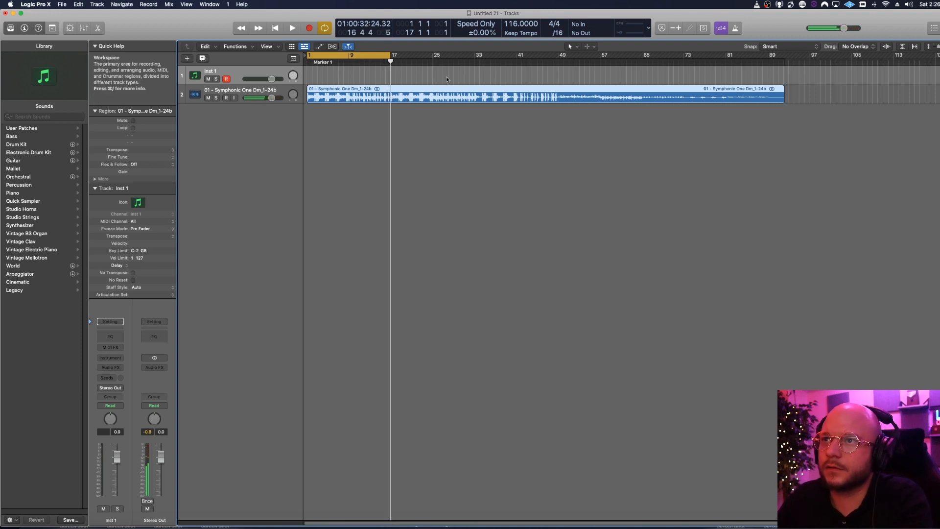
Assign the Scissors Tool as the secondary tool and split the Symphonic One region every eight bars, from bar 9 to bar 89
left_click(590, 46)
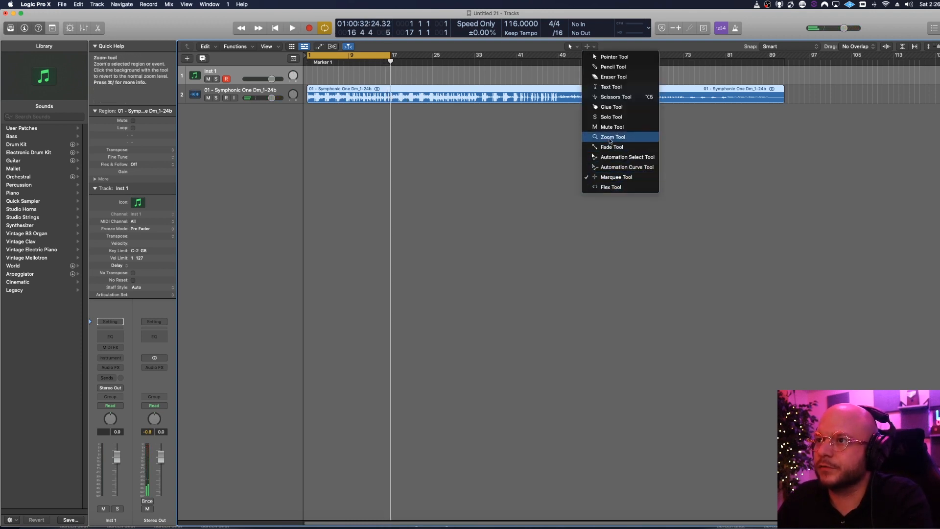
left_click(612, 97)
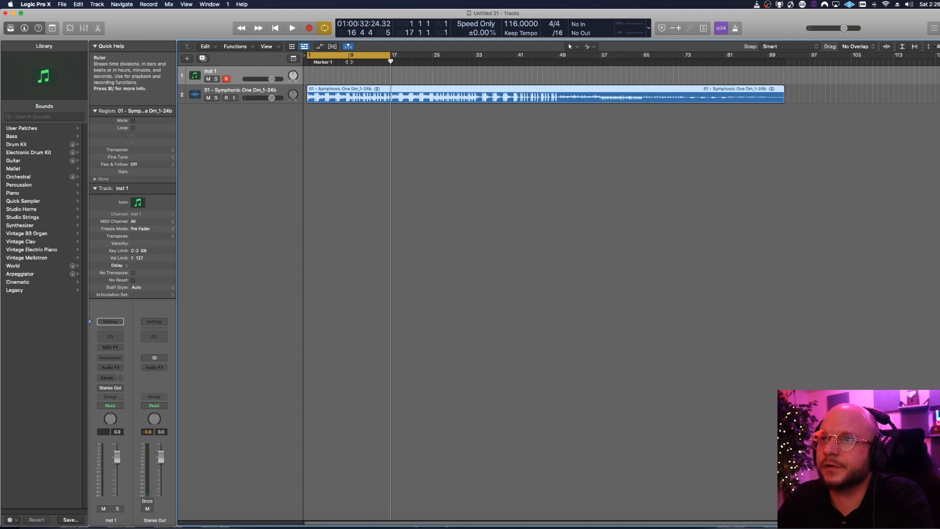
left_click(348, 97)
left_click(349, 98, "super")
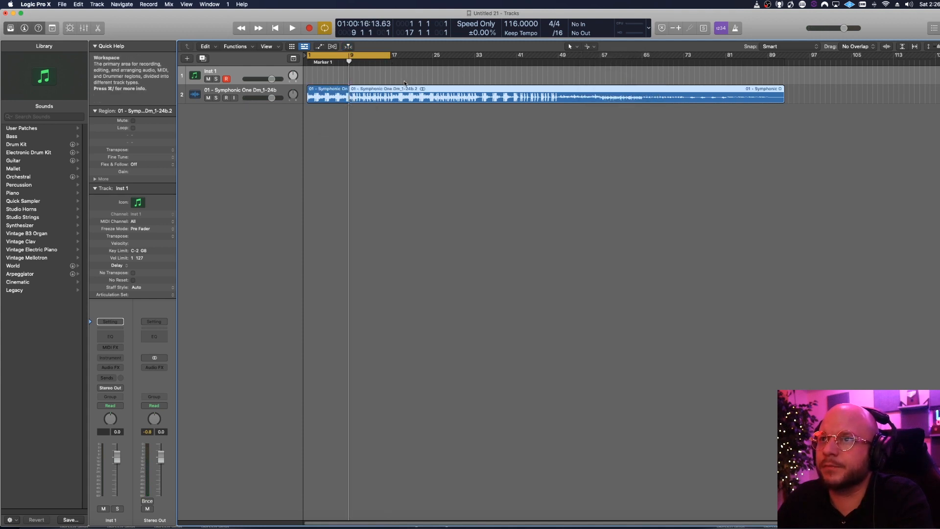
left_click(391, 59)
left_click(392, 97, "super")
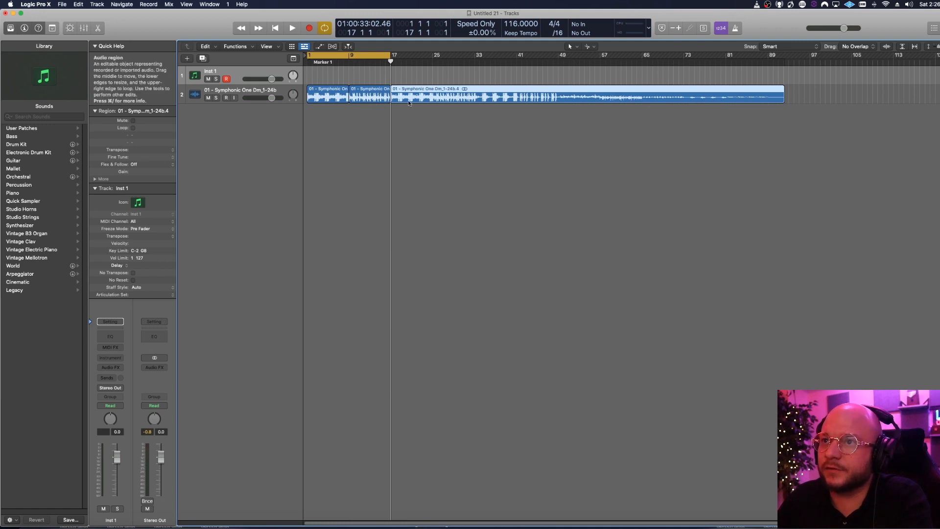
left_click_drag(393, 61, 433, 61)
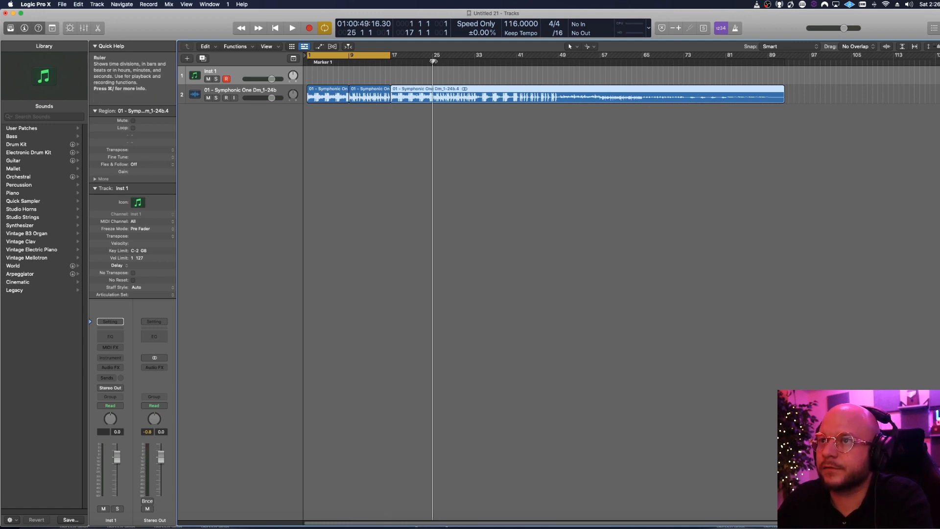
left_click(435, 92, "super")
left_click(477, 61)
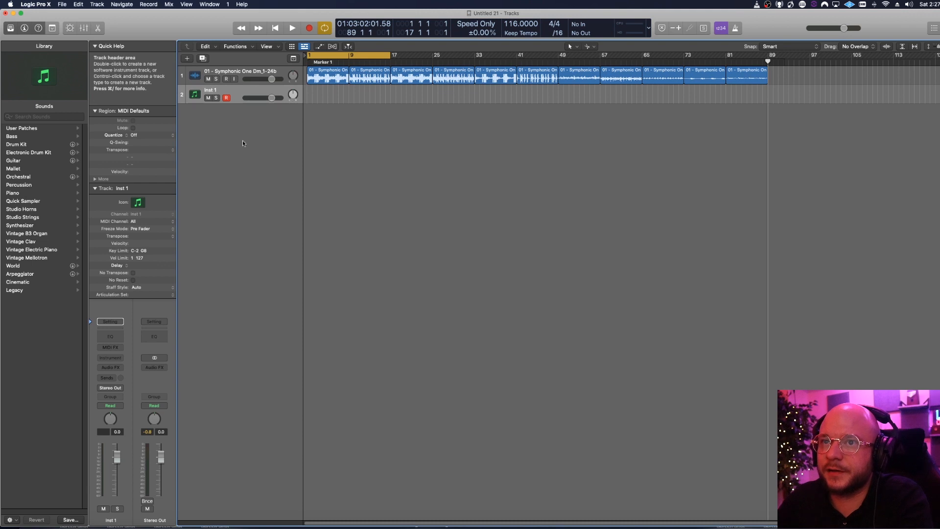
Load the KIT2 user patch on the Inst 1 track and create an eight-bar pattern region on it starting at bar 1
left_click(23, 129)
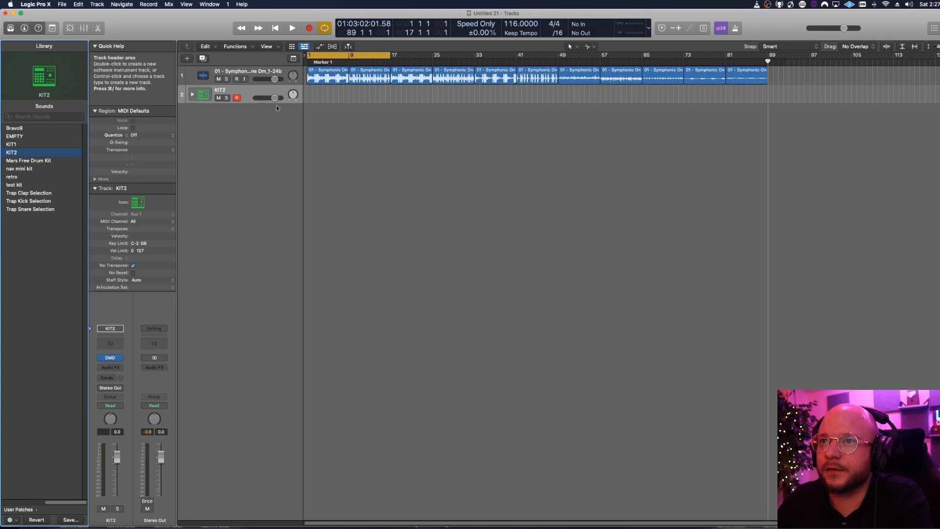
right_click(314, 97)
left_click(357, 107)
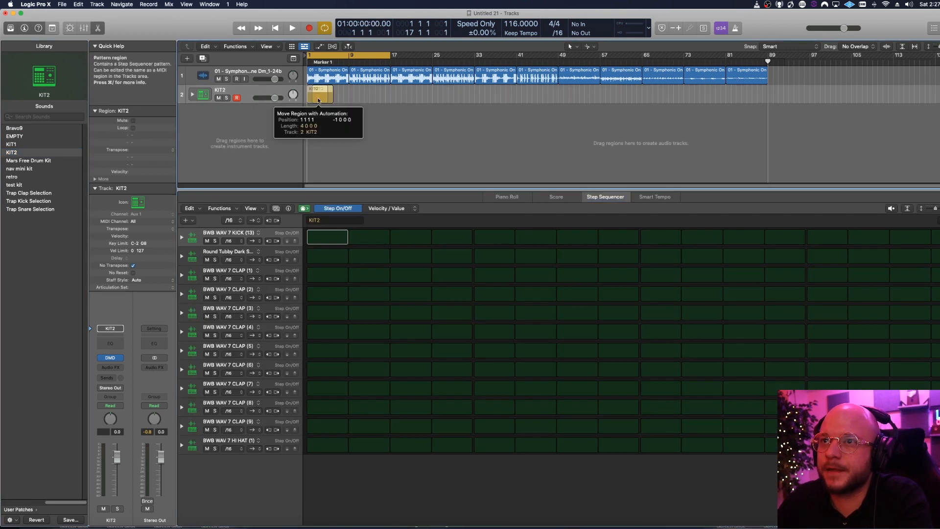
mouse_move(332, 100)
left_mouse_down()
mouse_move(387, 103)
mouse_move(387, 94)
mouse_move(349, 95)
left_mouse_up()
left_click(939, 220)
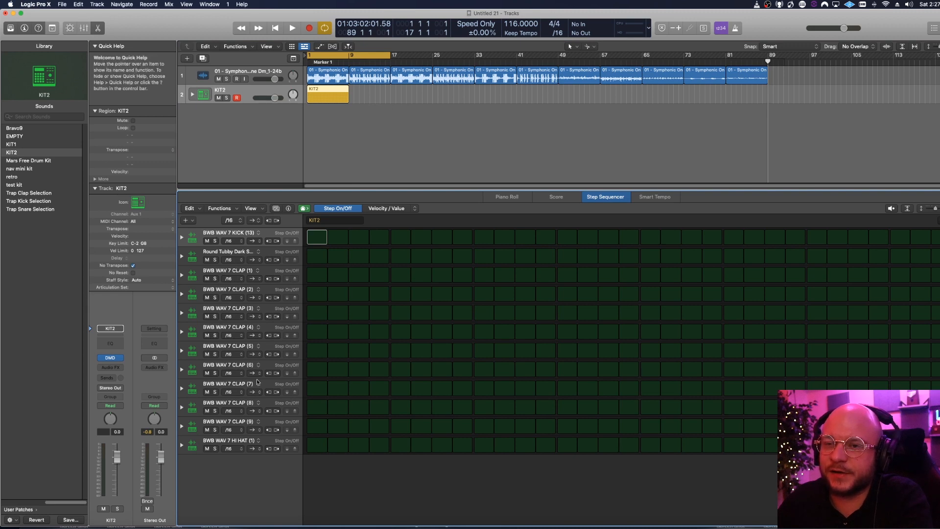
Add all remaining KIT2 kit pieces as rows in the step sequencer and look through the rows
left_click(193, 220)
mouse_move(205, 226)
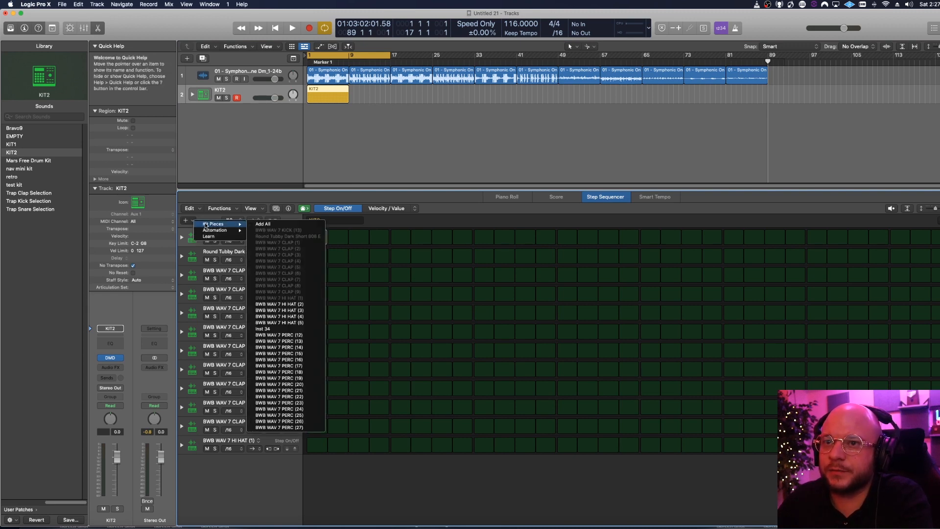
left_click(261, 224)
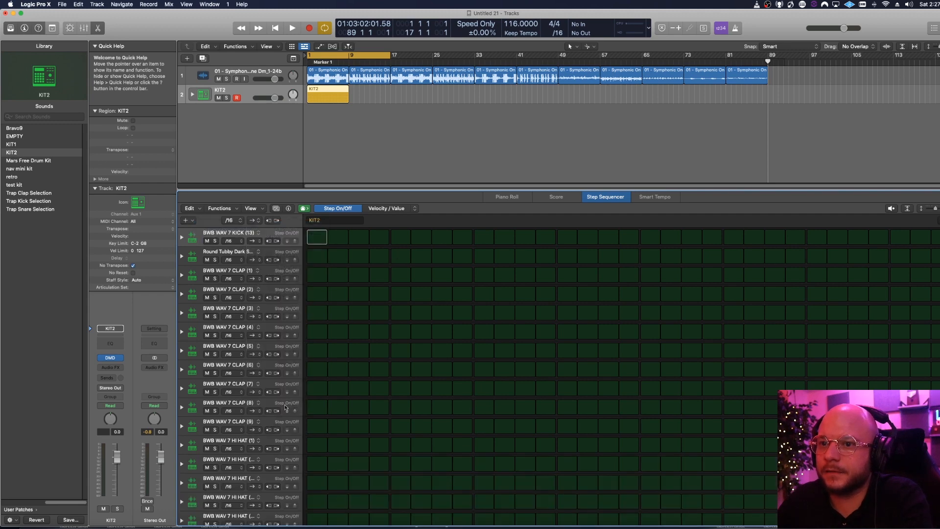
scroll(277, 382, "down", 5)
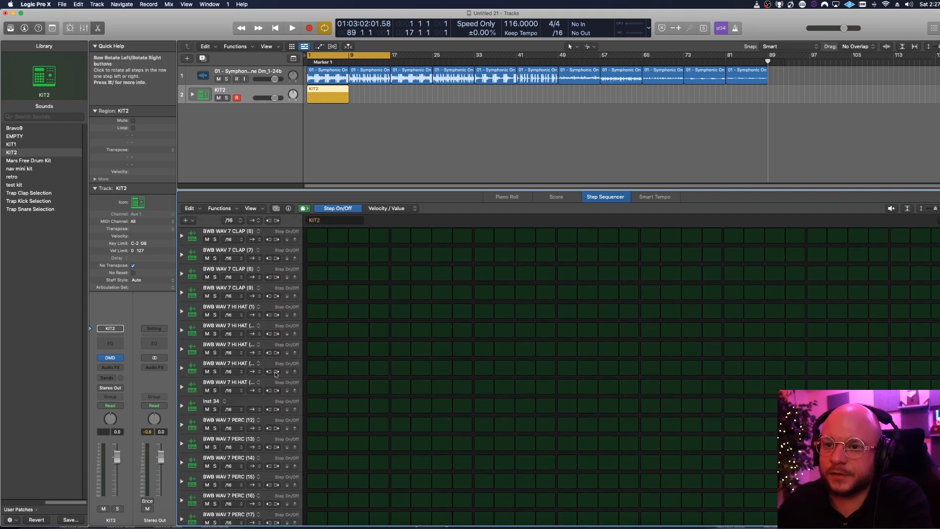
scroll(274, 376, "down", 2)
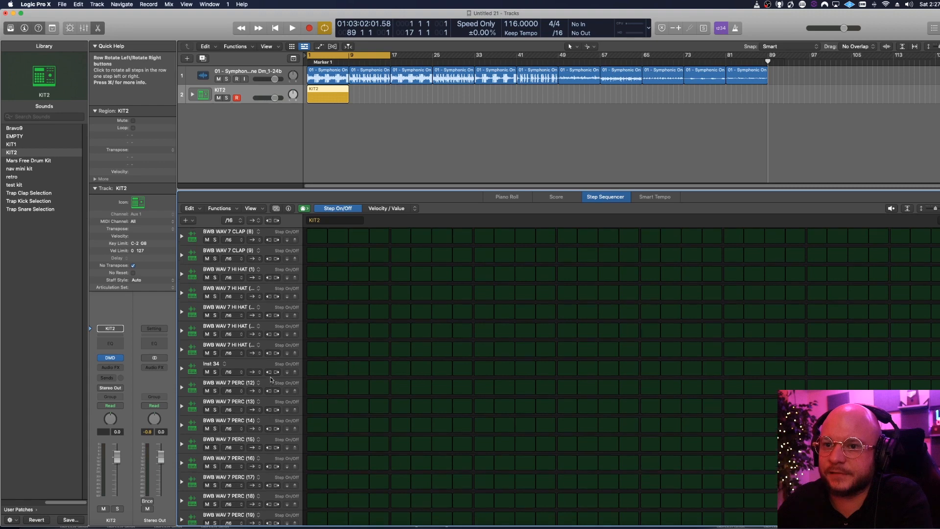
scroll(274, 377, "up", 7)
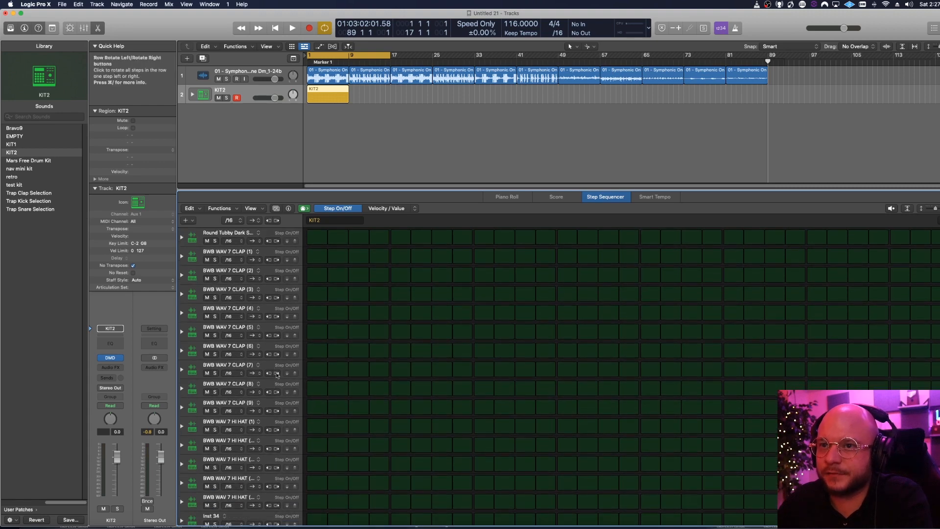
scroll(277, 372, "up", 1)
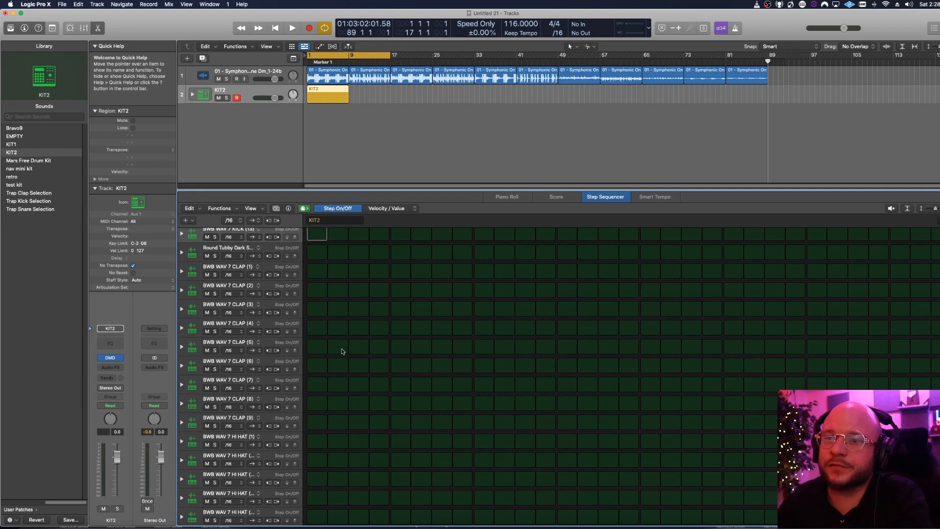
scroll(421, 287, "up", 1)
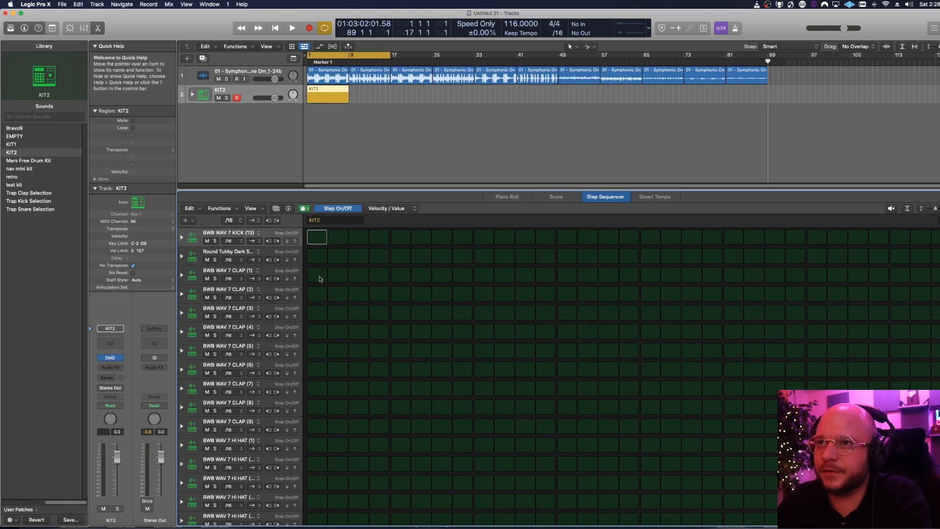
Shorten the cycle range to end at bar 9 and play the section
left_click_drag(390, 55, 348, 55)
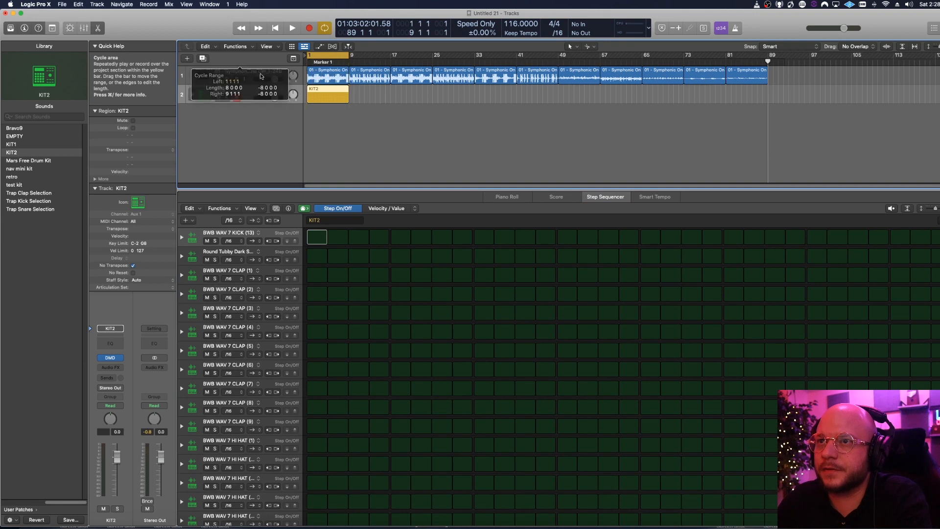
key("space")
Audition the BWB WAV 7 CLAP (3) to CLAP (7) sounds with temporary hits on the second step
left_click(337, 313)
left_click(337, 331)
left_click(337, 315)
left_click(337, 332)
left_click(338, 351)
left_click(339, 369)
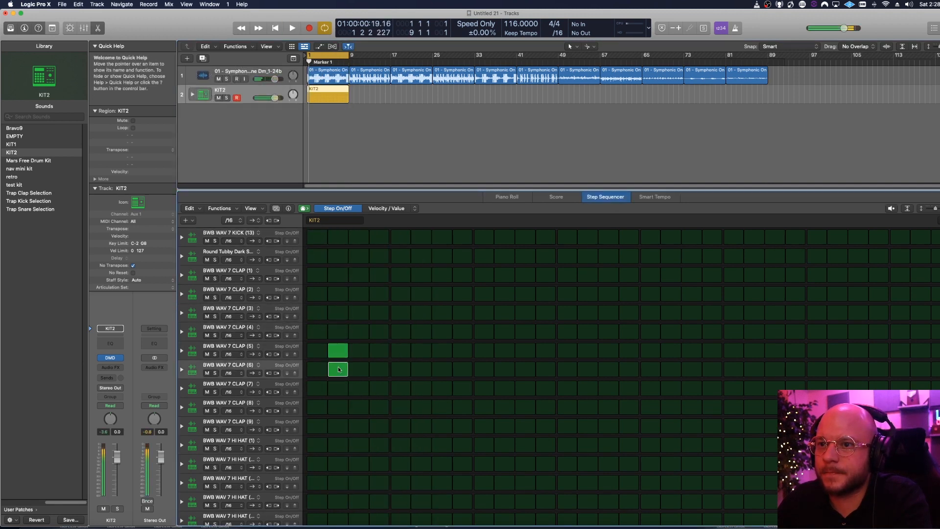
left_click(338, 388)
left_click(341, 375)
left_click(338, 351)
Place BWB WAV 7 CLAP (7) hits on steps 9 and 25 and play the pattern against the sample
left_click(338, 387)
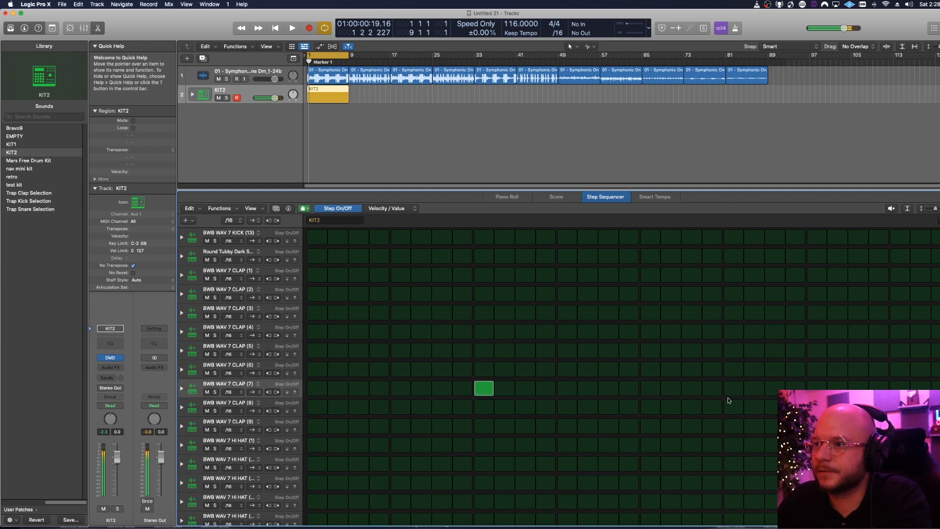
key("space")
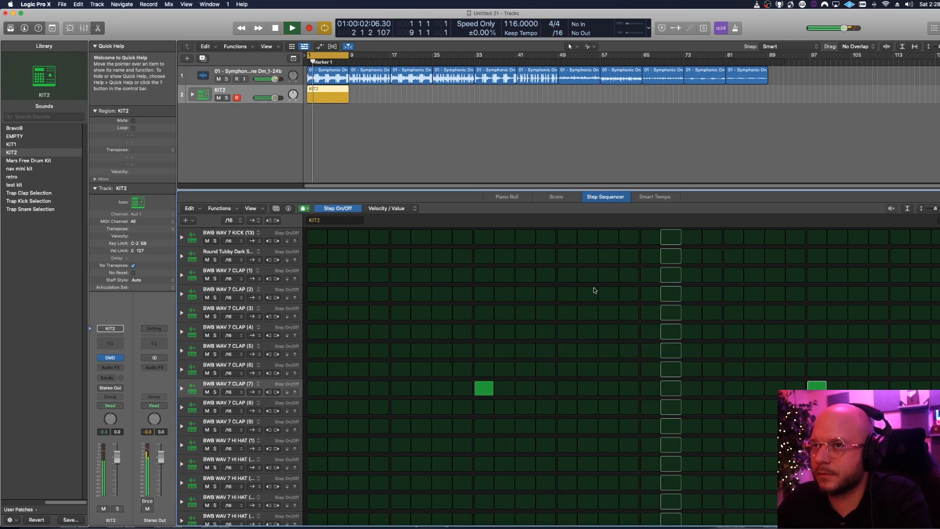
key("space")
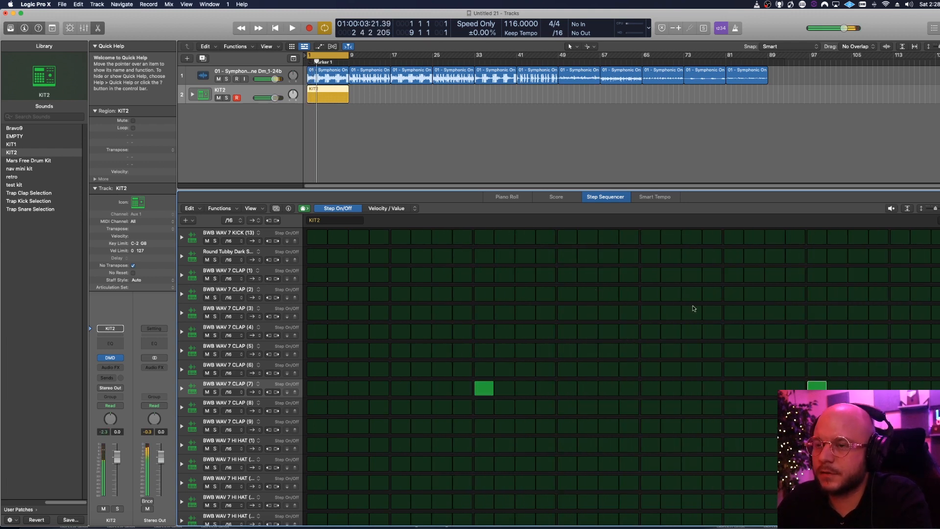
Show the mixer, expand the KIT2 stack into its individual channels and select the BWB WAV 7 CLAP (7) channel
key("x")
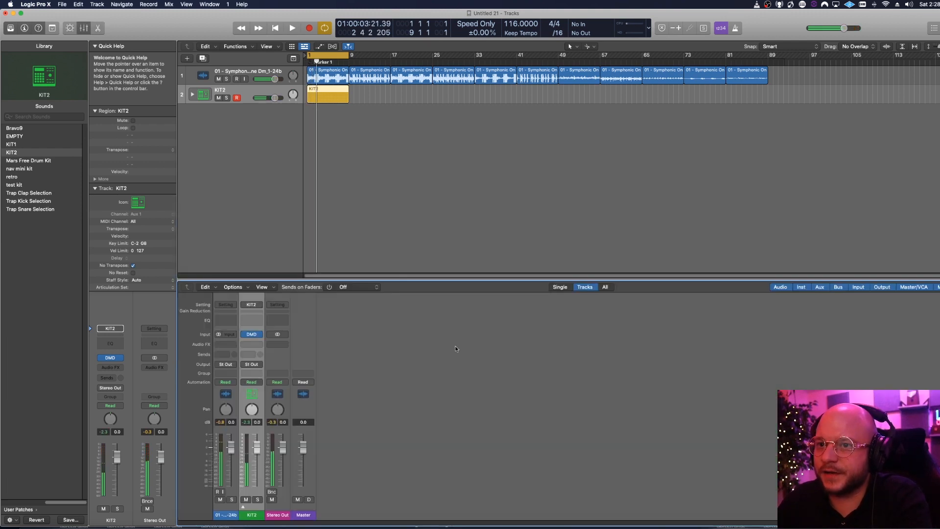
left_click(242, 507)
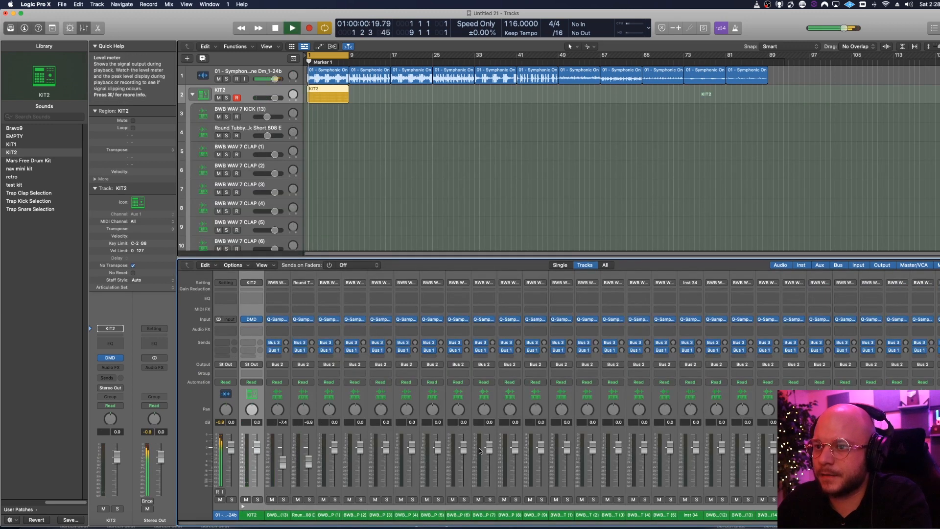
key("space")
left_click(485, 492)
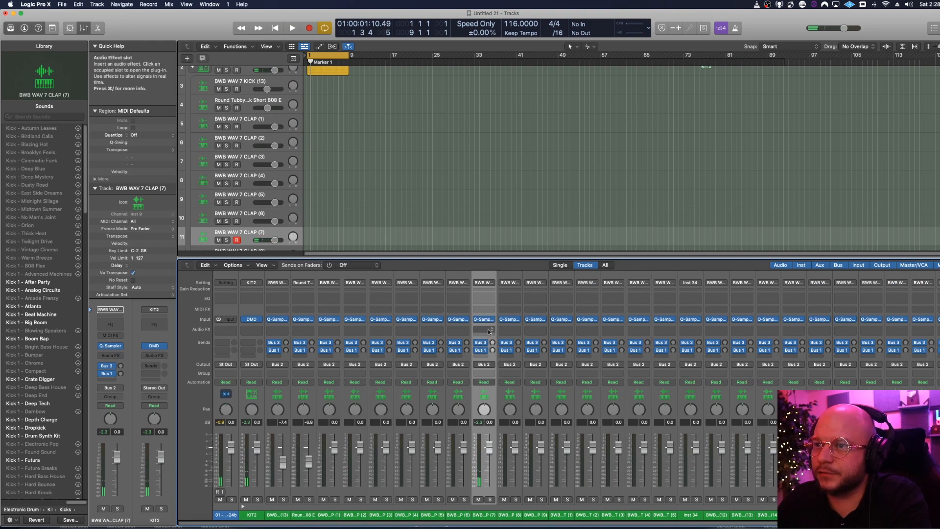
Insert a Channel EQ on the CLAP (7) channel and add a low cut at about 324 Hz with a 48 dB/Oct slope
left_click(484, 298)
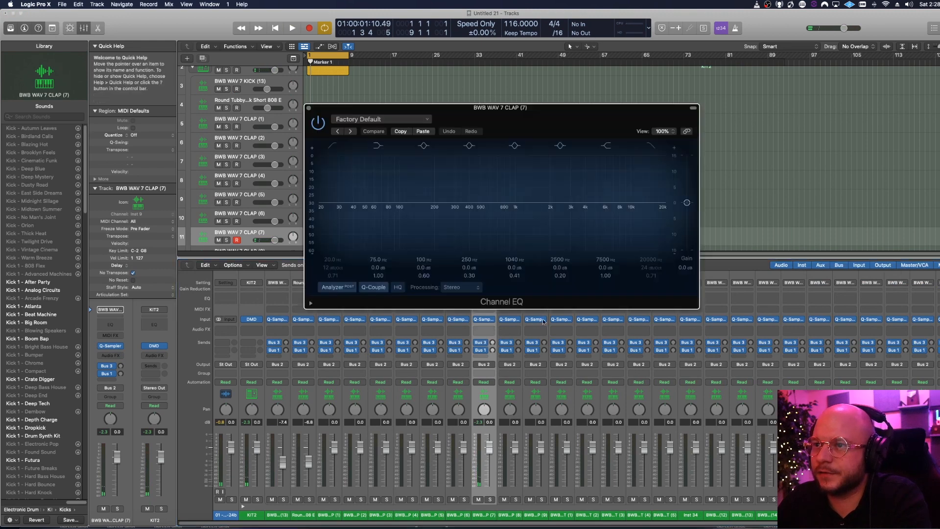
left_click(333, 148)
left_click_drag(332, 211, 455, 214)
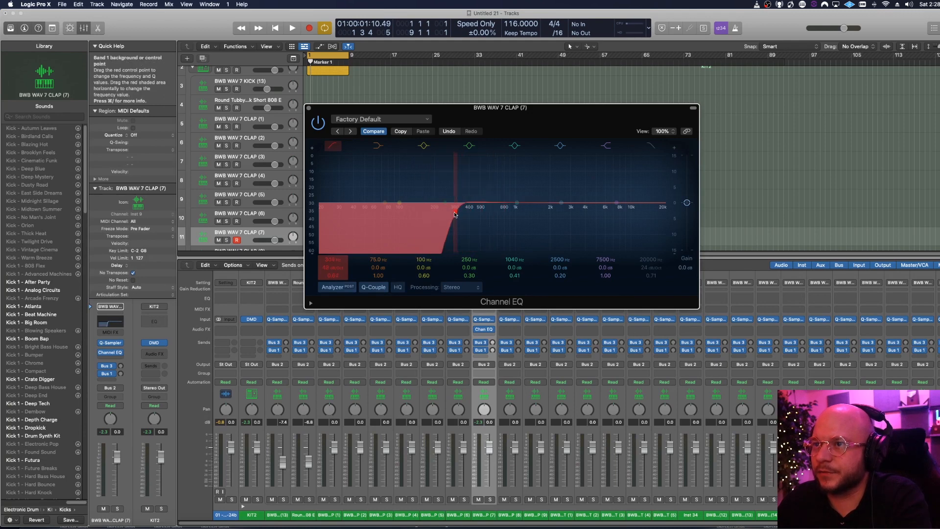
key("space")
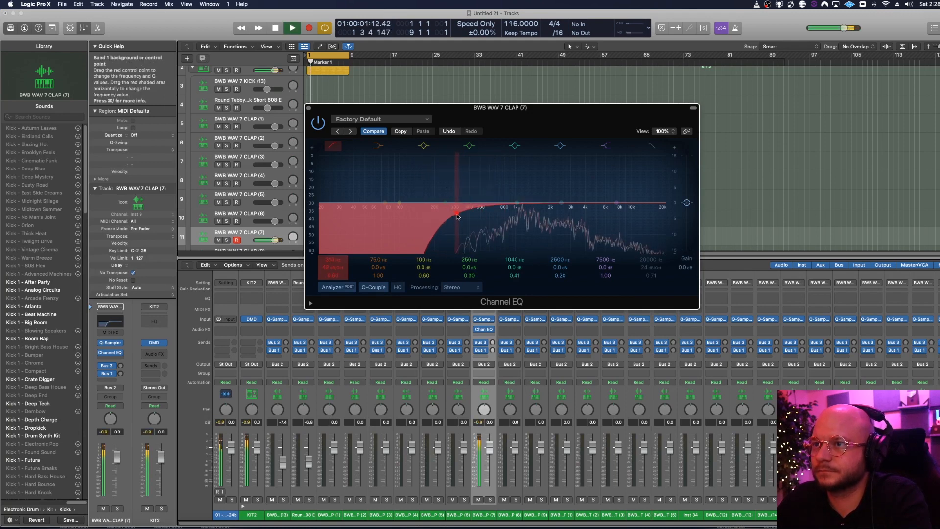
Add a high cut at about 6690 Hz and a 2.0 dB boost at about 1120 Hz to the clap's Channel EQ
left_click_drag(670, 214, 623, 216)
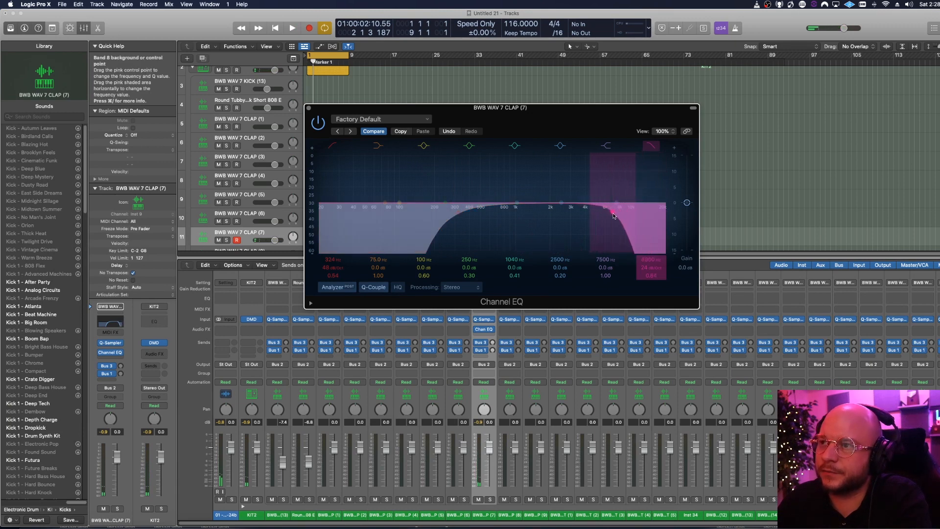
key("space")
left_click_drag(562, 202, 521, 196)
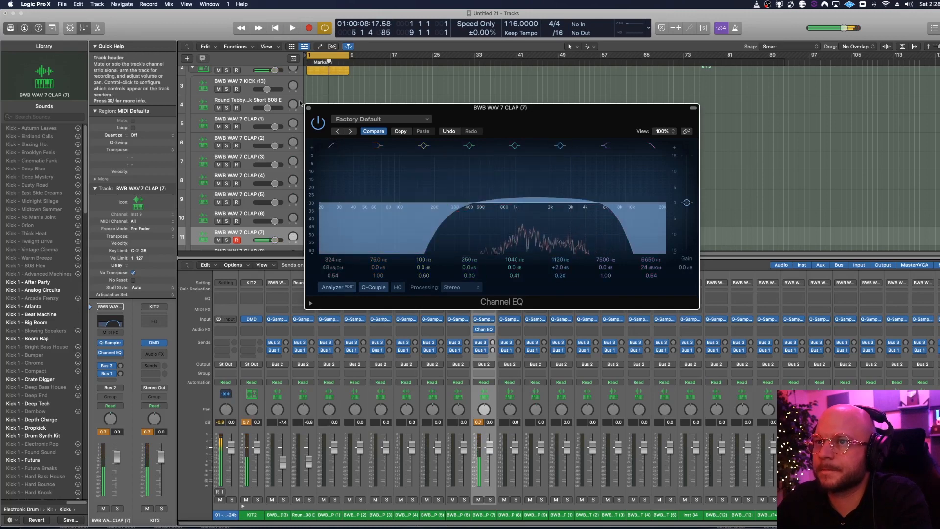
Insert Dada Life's Sausage Fattener after the clap's Channel EQ and set its Fatness to about 15% during playback
left_click(487, 329)
key("space")
left_click(491, 334)
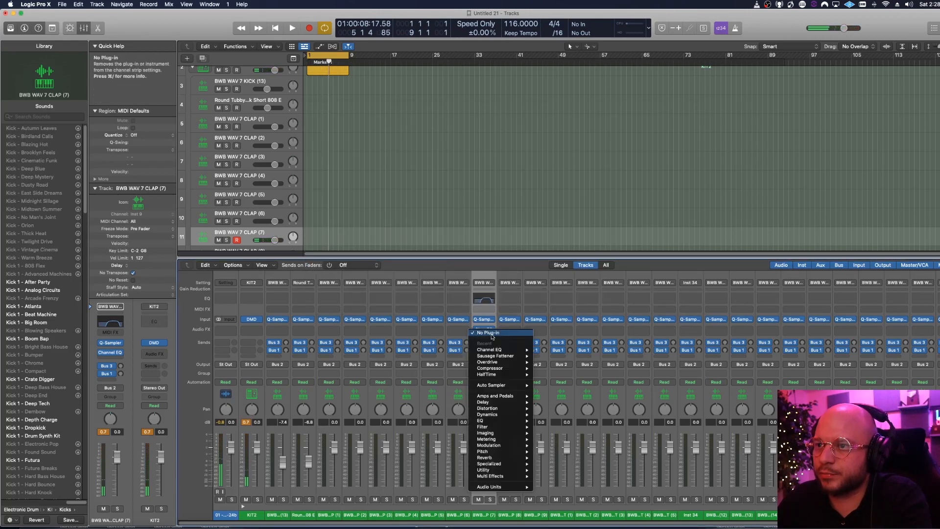
mouse_move(514, 488)
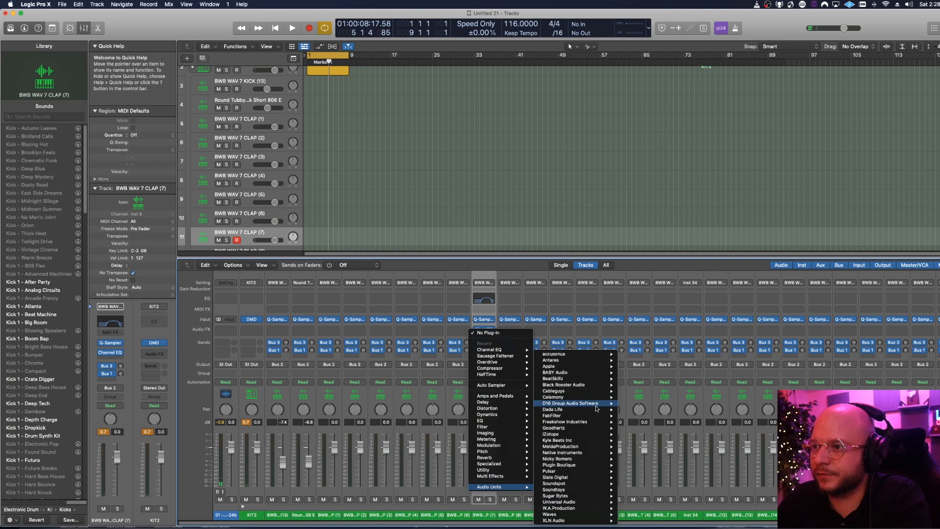
mouse_move(585, 412)
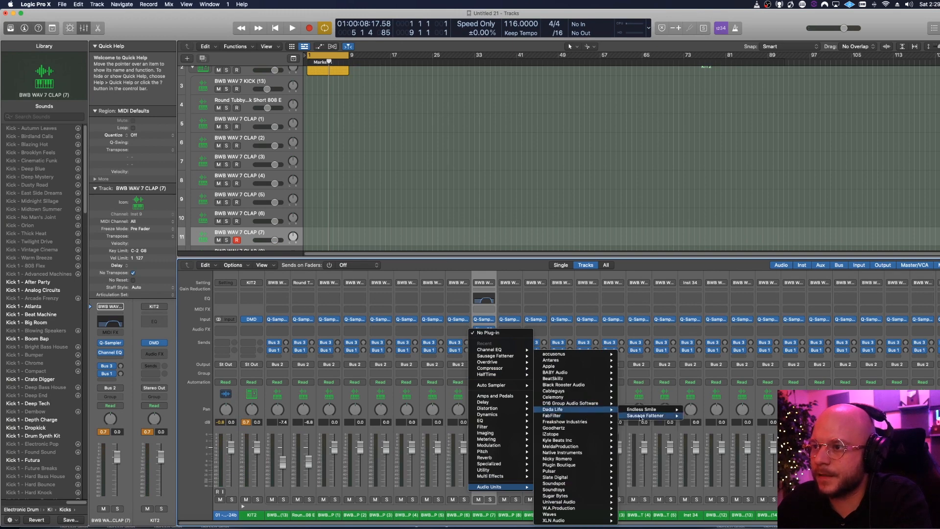
left_click(699, 415)
left_click_drag(454, 180, 446, 176)
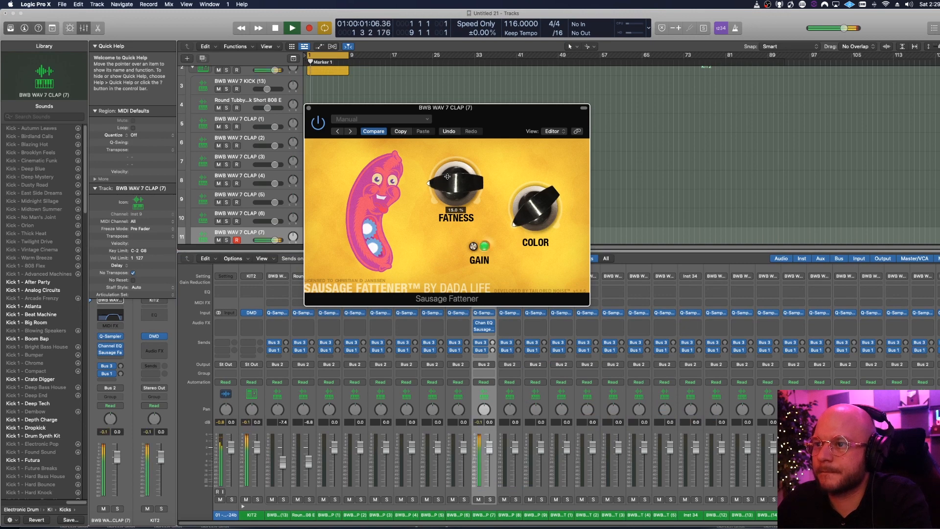
left_click(308, 107)
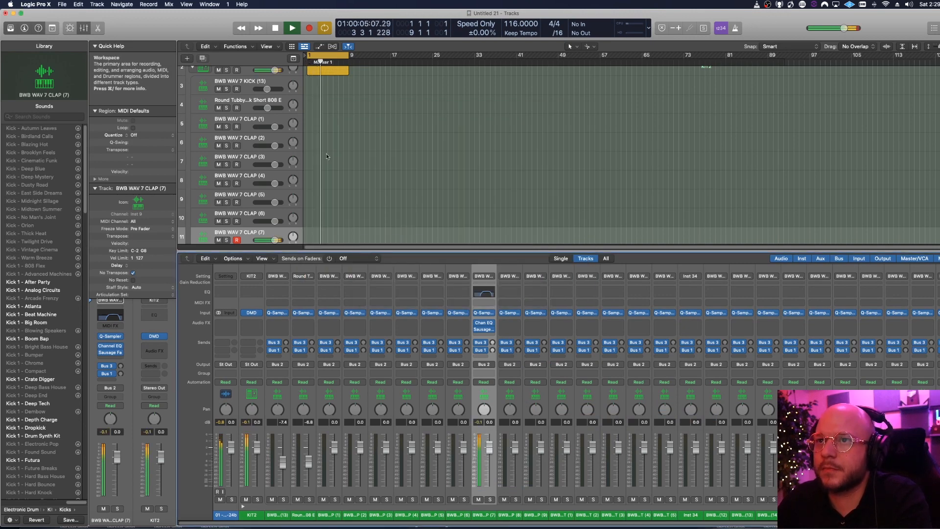
Audition the BWB WAV 7 HI HAT tracks, select HI HAT (2) and return the playhead to the start
scroll(317, 180, "down", 5)
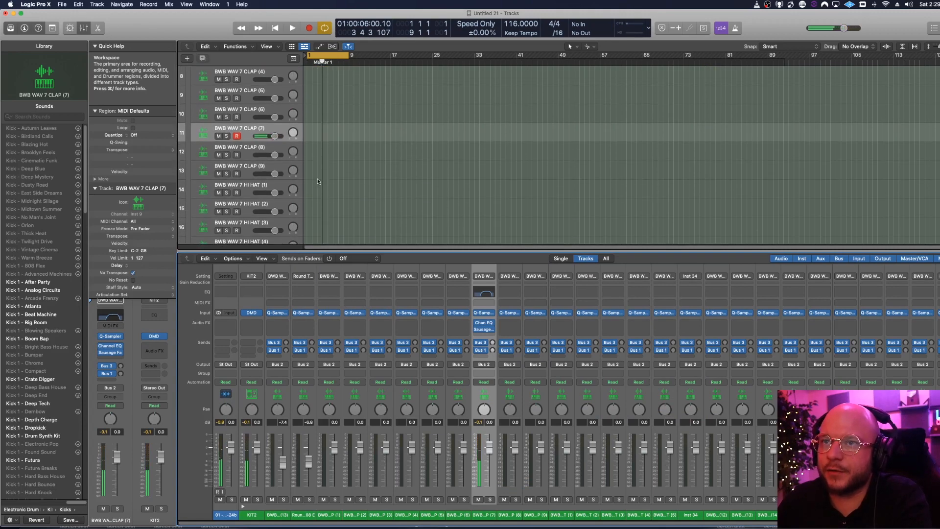
left_click(262, 189)
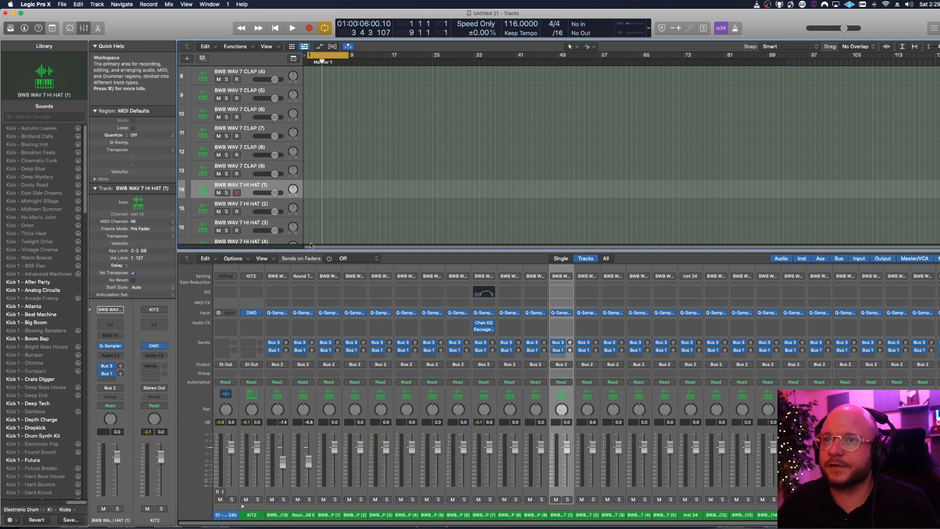
left_click(249, 211)
key("Down")
scroll(264, 203, "down", 1)
key("Return")
Create a MIDI region at bar 1 of the HI HAT (2) track and extend it to eight bars
right_click(316, 194)
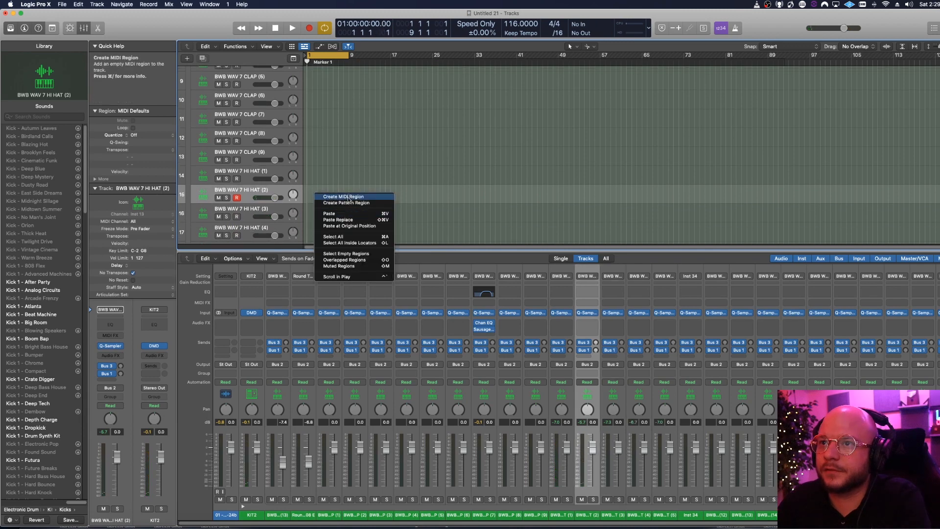
left_click(352, 197)
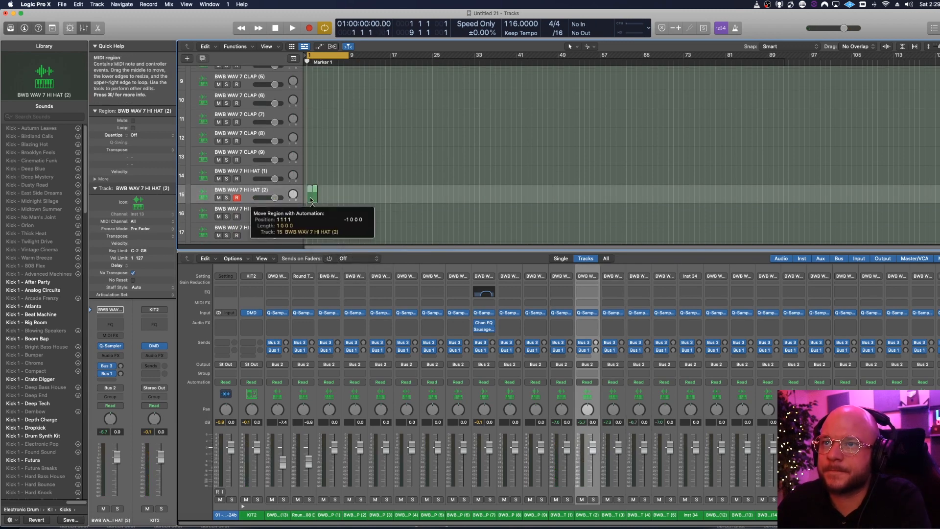
left_click_drag(316, 196, 348, 196)
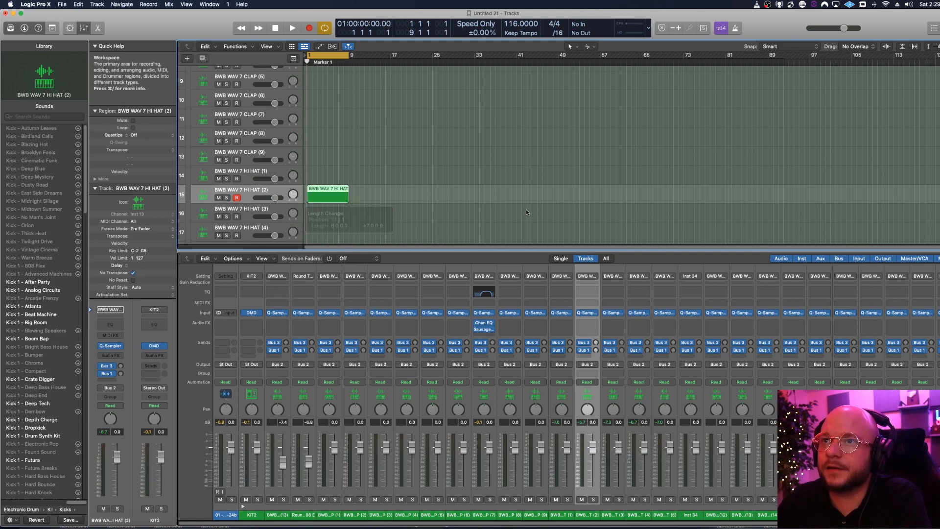
Open the hi-hat region in the Piano Roll, play the beat and set Time Quantize to 1/8 Triplet (1/12)
key("p")
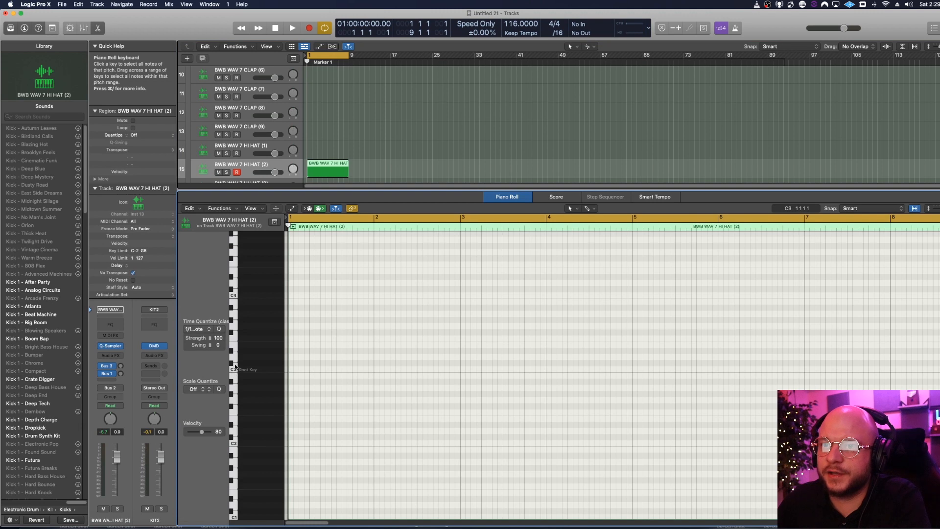
key("space")
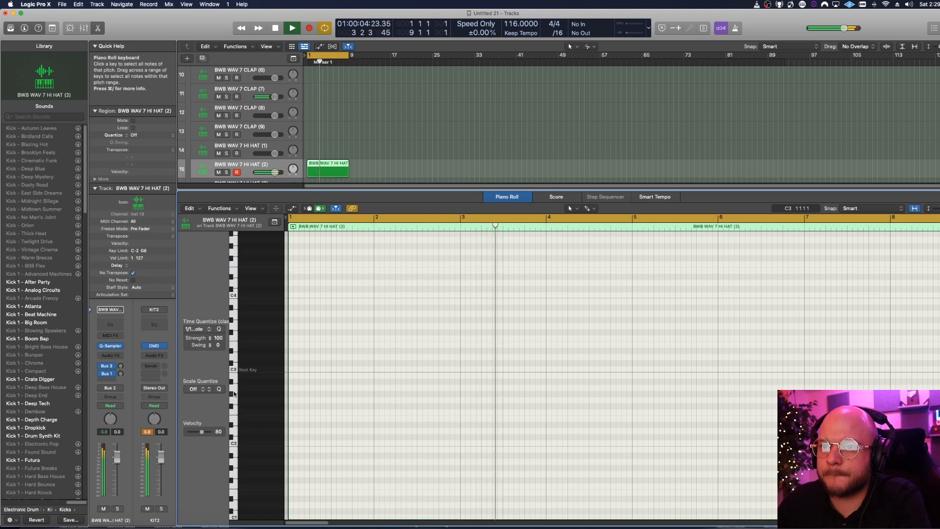
key("space")
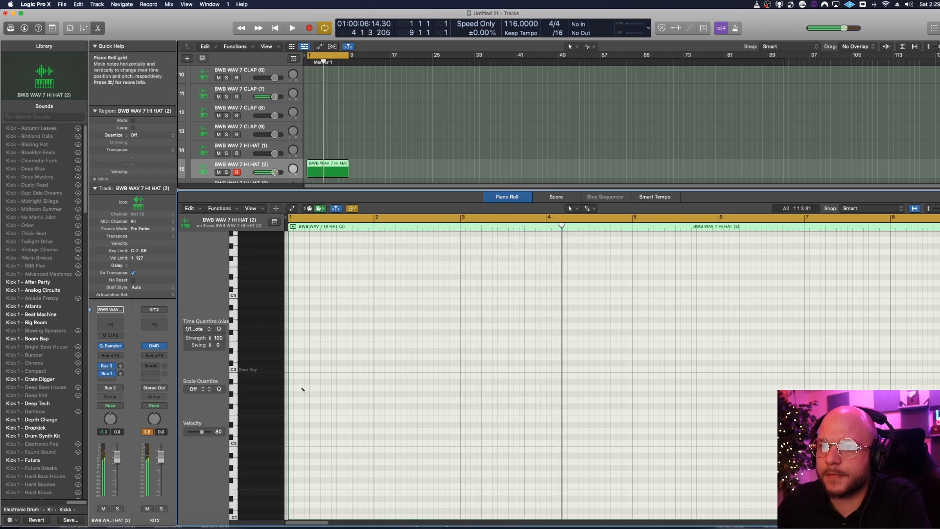
left_click(232, 209)
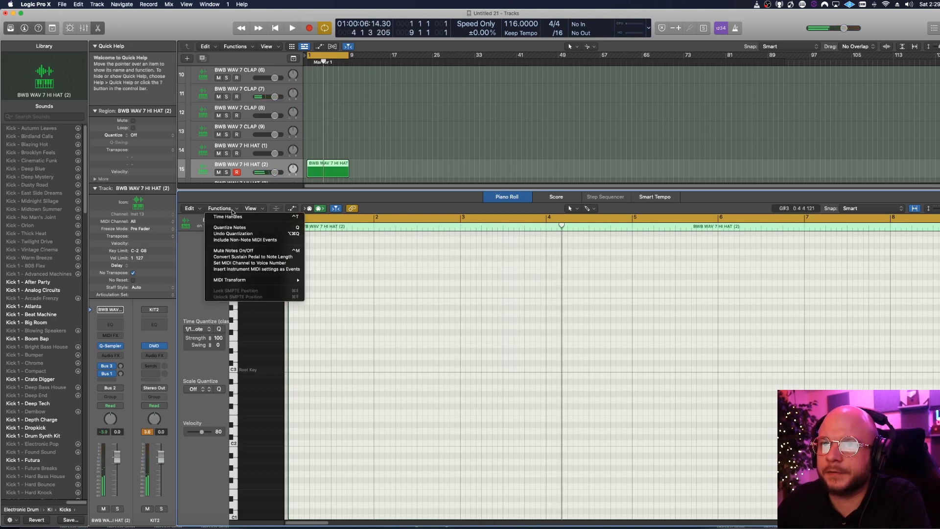
left_click(203, 272)
left_click(198, 329)
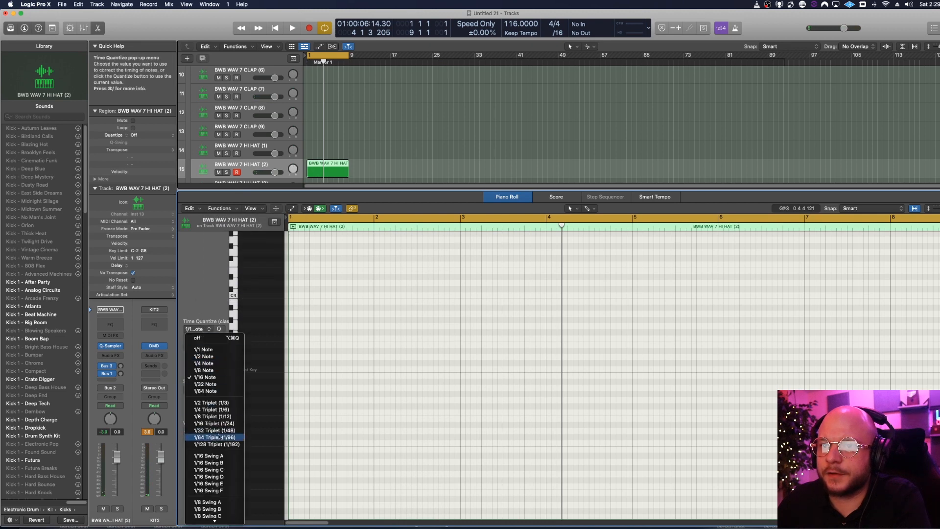
left_click(219, 417)
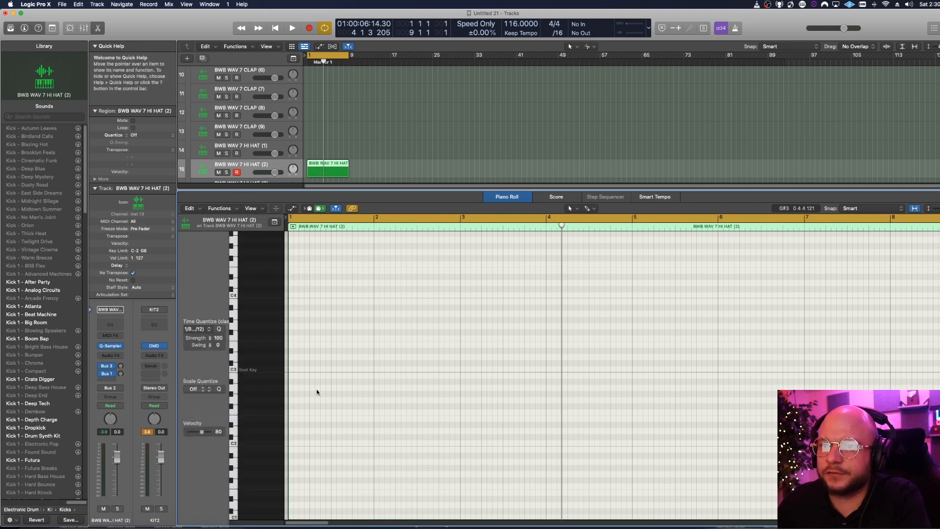
Paint four consecutive 1/8-triplet hi-hat notes on A2 from the start of bar 1 with the Brush tool
left_click(589, 209)
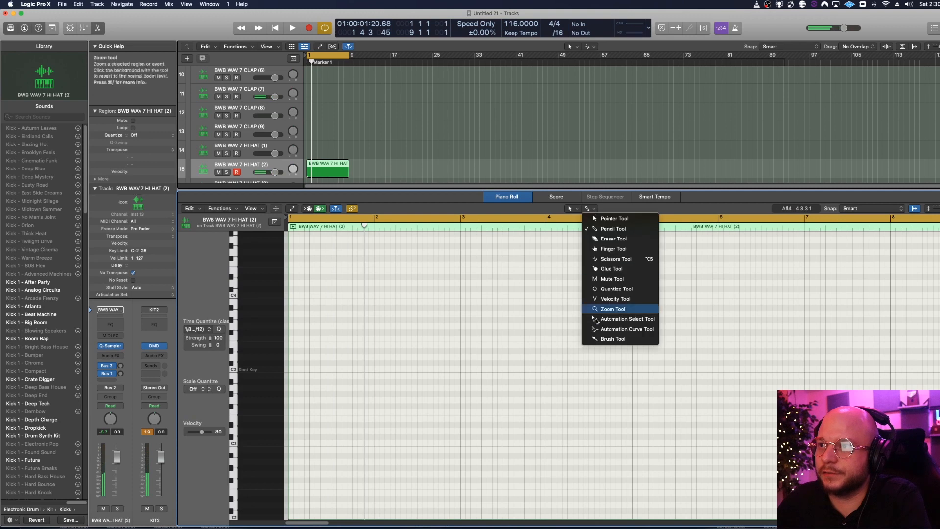
left_click(608, 339)
left_click_drag(292, 387, 307, 388)
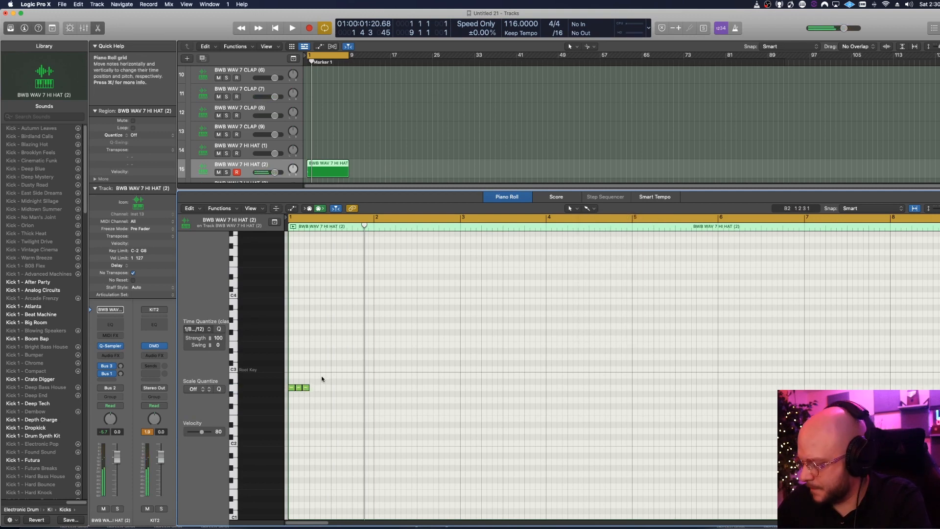
left_click_drag(313, 388, 318, 390)
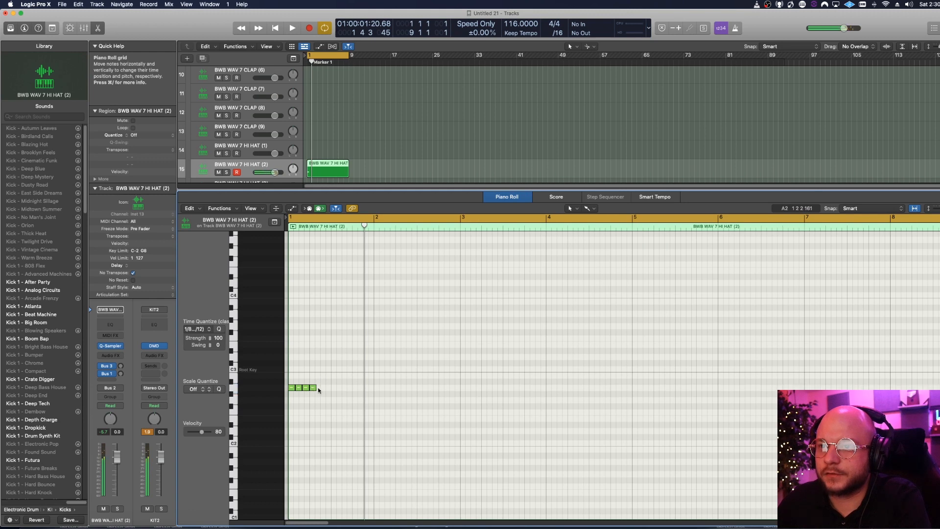
Show the note velocity lane and lower the velocity of the second and fourth hi-hat notes
left_click(292, 209)
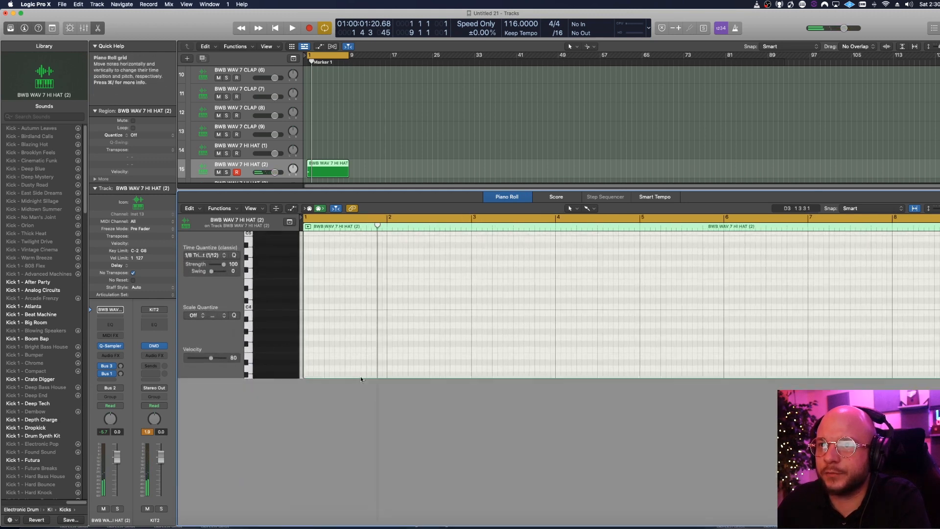
mouse_move(311, 434)
left_mouse_down()
mouse_move(313, 447)
mouse_move(325, 444)
left_mouse_up()
scroll(351, 328, "down", 5)
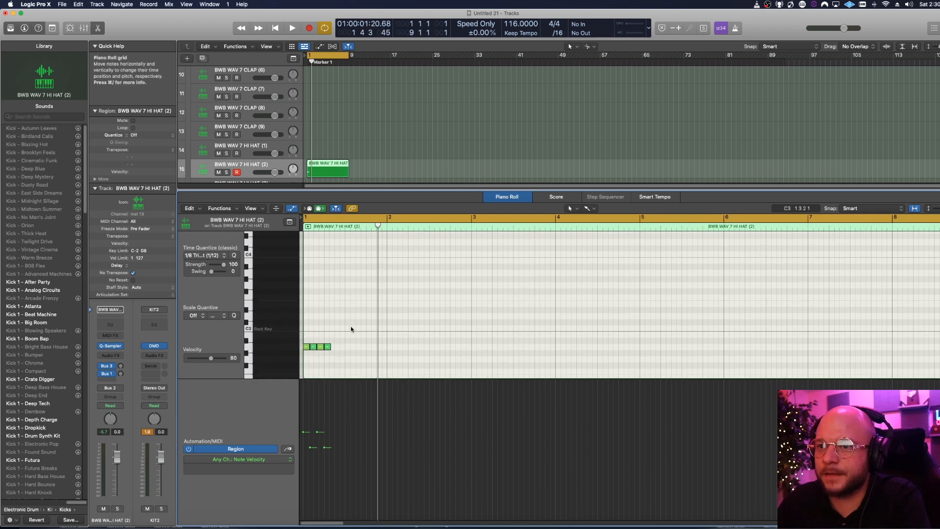
Repeat the alternating-velocity hi-hat notes along A2 until they fill all eight bars and play the result
left_click_drag(357, 319, 335, 332)
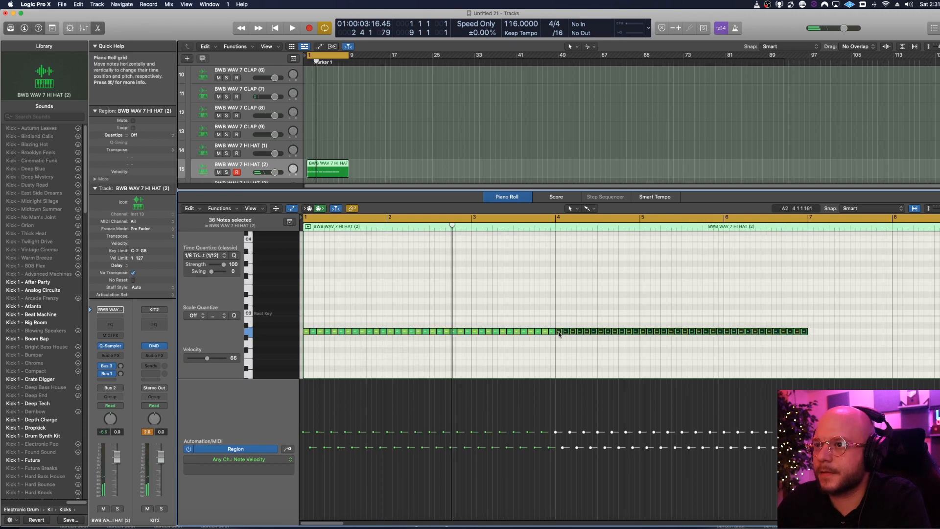
left_click_drag(558, 332, 816, 334)
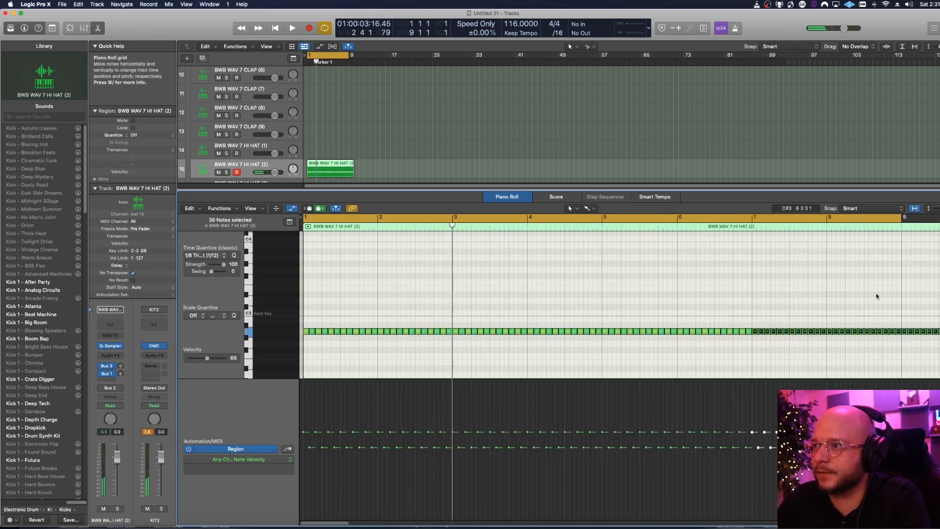
left_click(357, 170)
key("space")
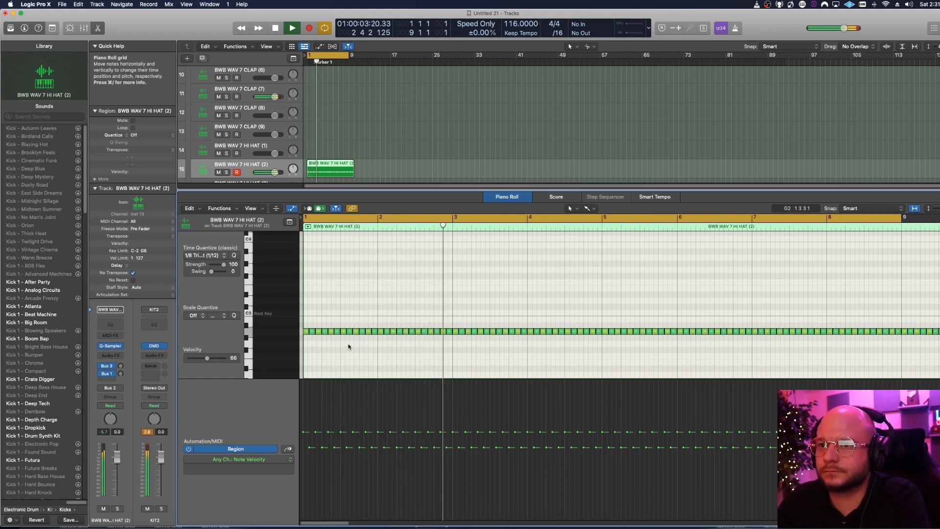
key("space")
Insert a Channel EQ on the HI HAT (2) channel and set its high shelf to about -2.2 dB at 5200 Hz
key("x")
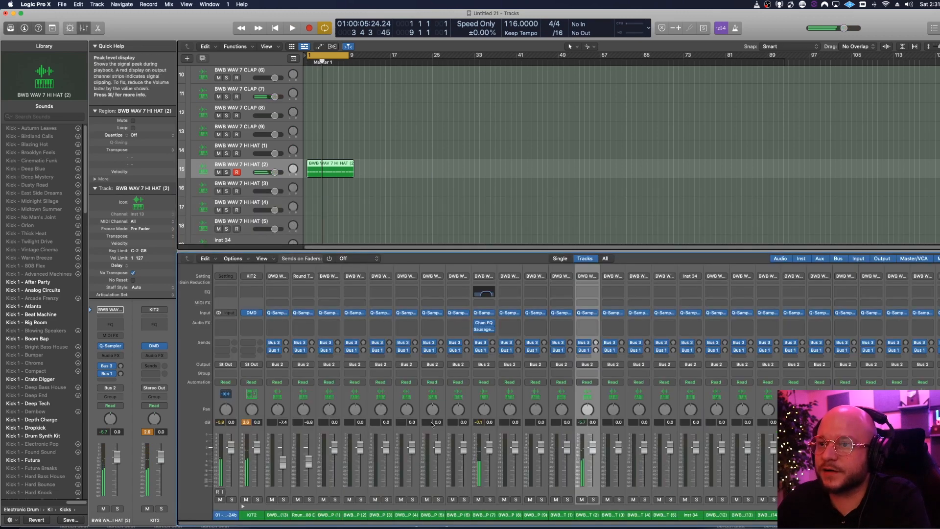
left_click(591, 299)
key("space")
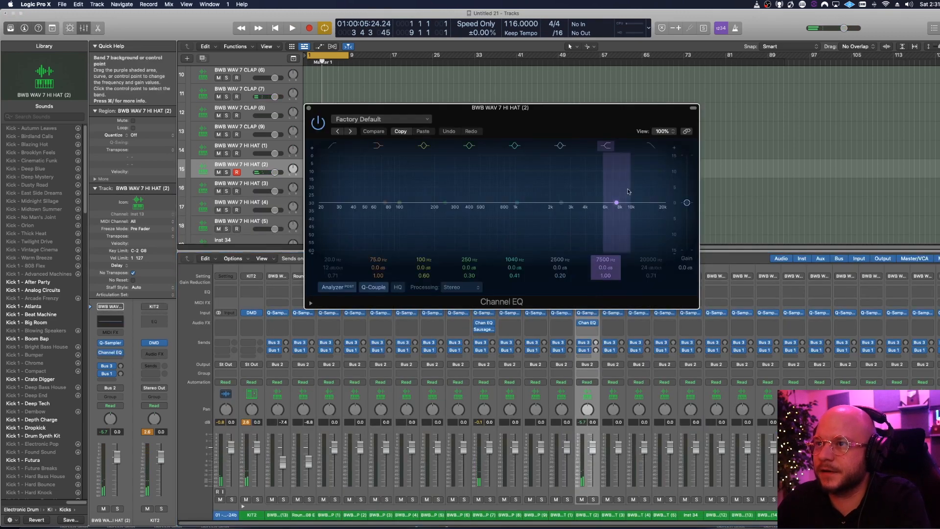
left_click_drag(617, 203, 564, 218)
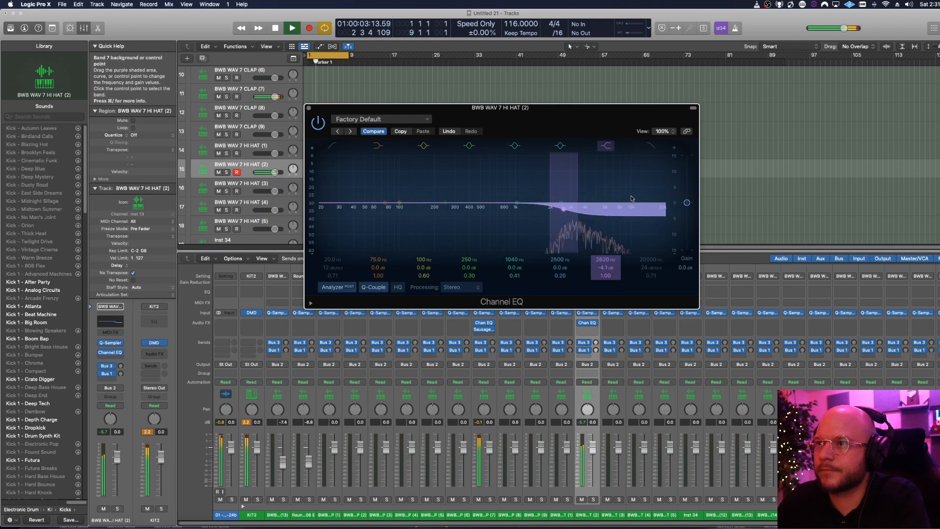
left_click_drag(564, 209, 595, 205)
Add a 24 dB/Oct high cut at about 9350 Hz to the hi-hat's EQ and raise its channel volume to 1.9 dB
left_click_drag(649, 221, 601, 221)
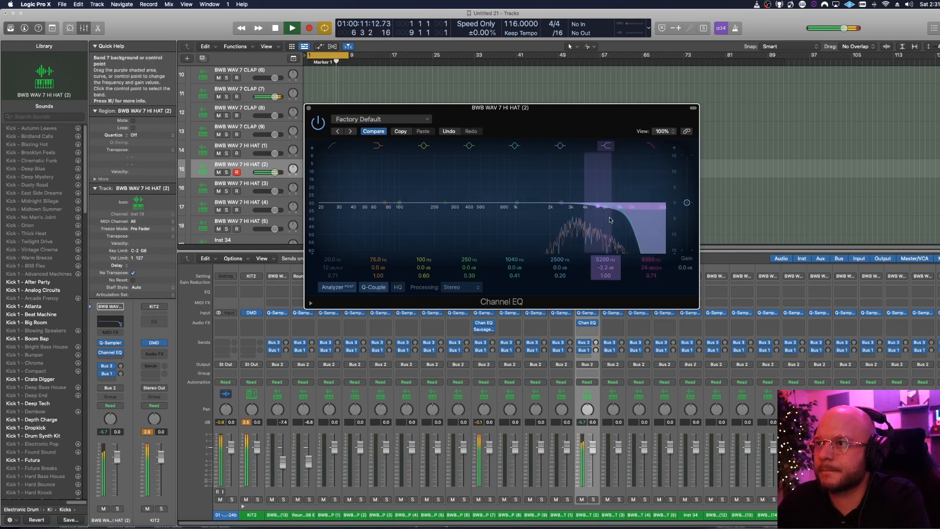
key("space")
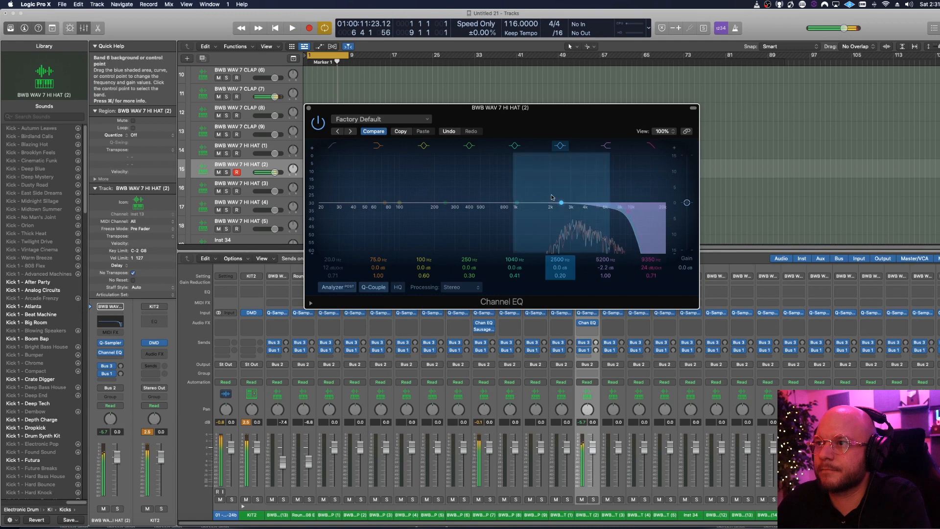
left_click(308, 109)
key("space")
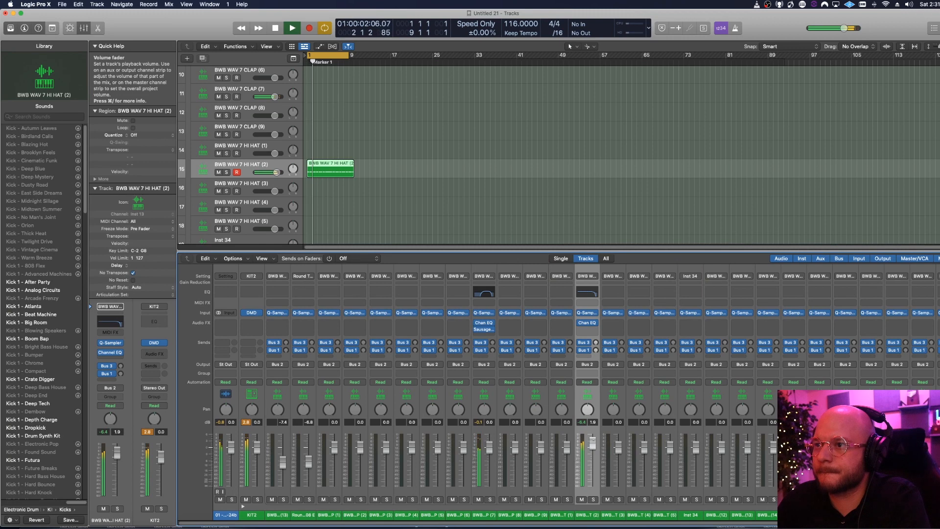
Reopen the hi-hat region in the Piano Roll, set Time Quantize to 1/32 Triplet (1/48) and play the beat
key("p")
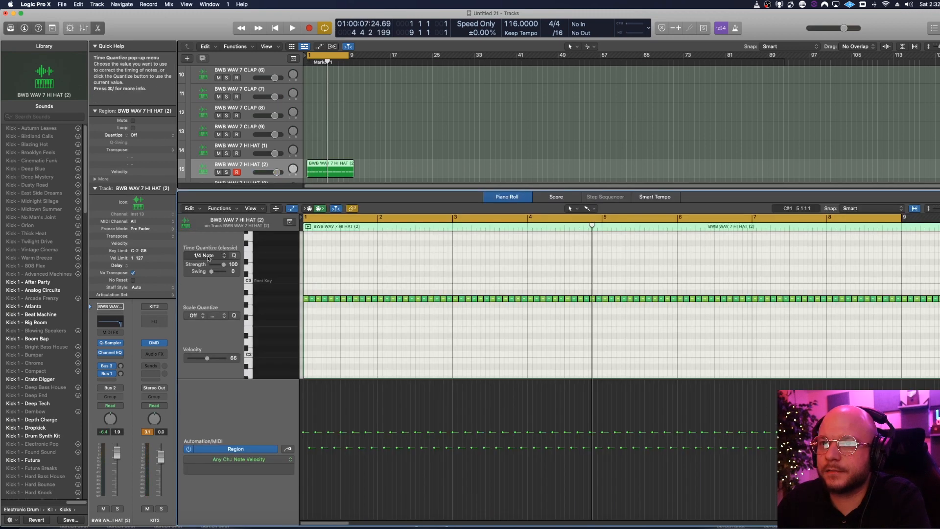
left_click(205, 255)
left_click(228, 357)
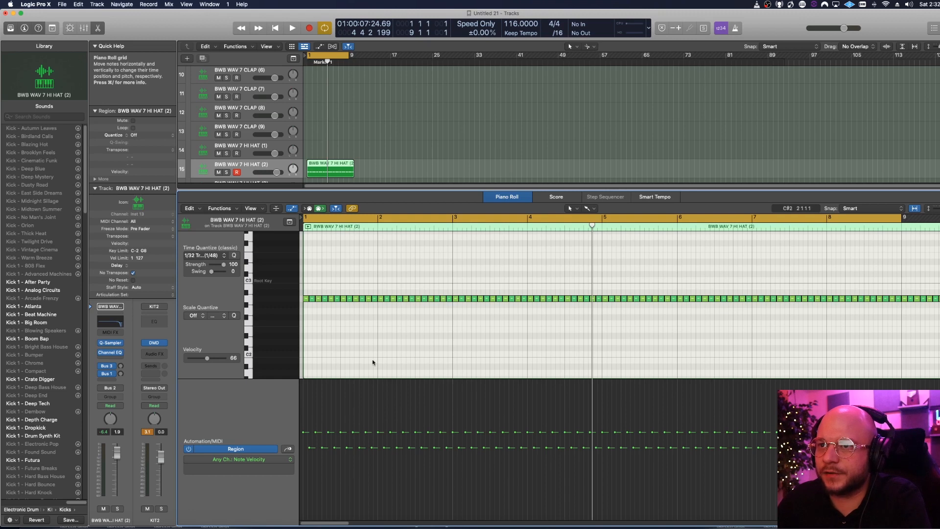
key("space")
key("space")
Paint an 11-note 1/32-triplet hi-hat roll on D#2 across beat 2 of bar 1 and select its notes
left_click(326, 336)
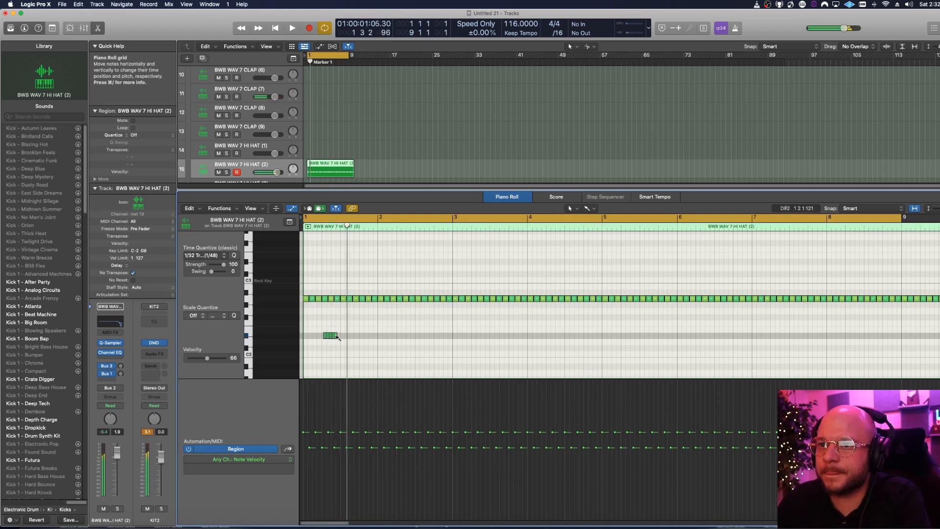
left_click_drag(339, 336, 314, 346)
left_click(322, 336, "super")
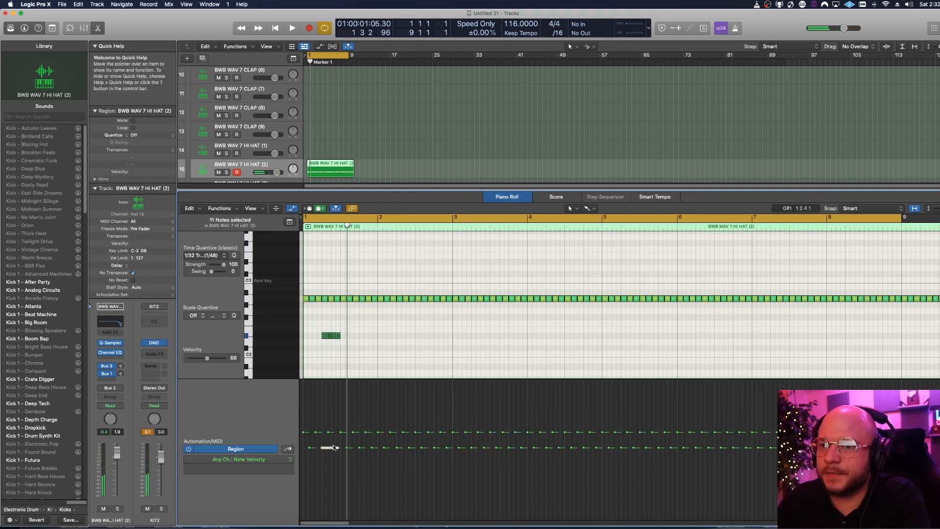
left_click(293, 209)
left_click(293, 210)
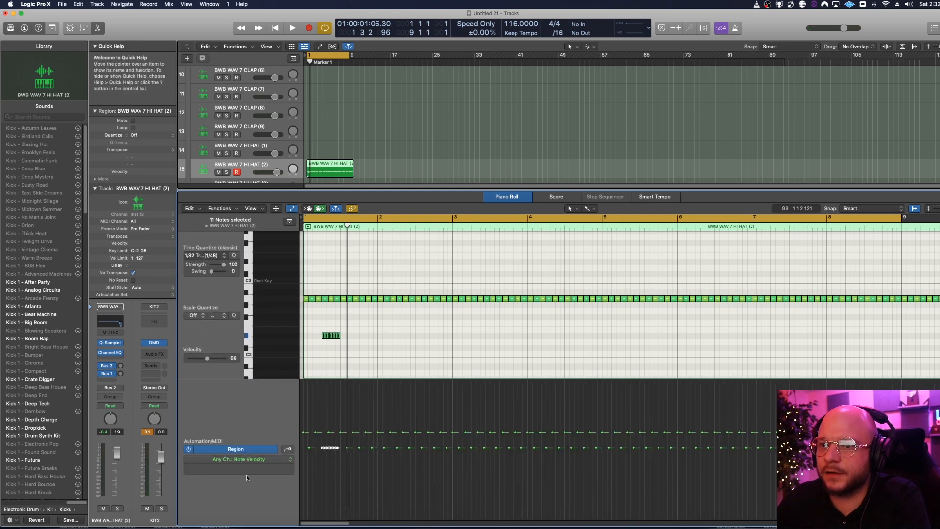
Shape the velocities of the selected 11-note D#2 roll into a ramp rising from 29, then play it back
left_click(256, 460)
left_click(271, 459)
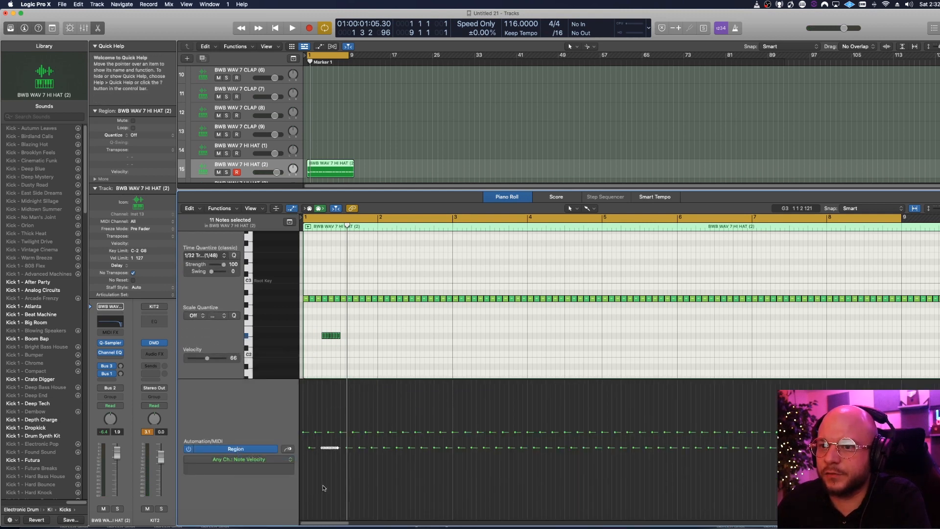
left_click_drag(321, 490, 349, 446)
key("space")
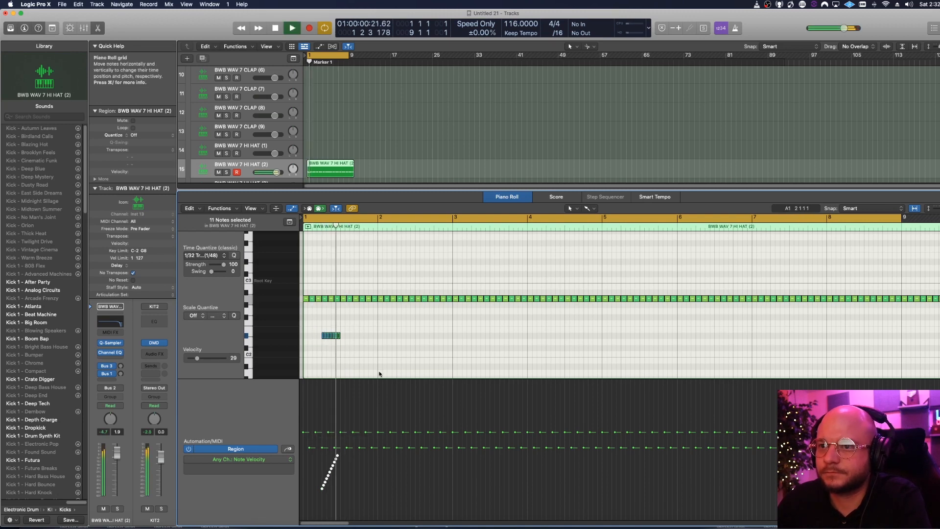
key("space")
key("space")
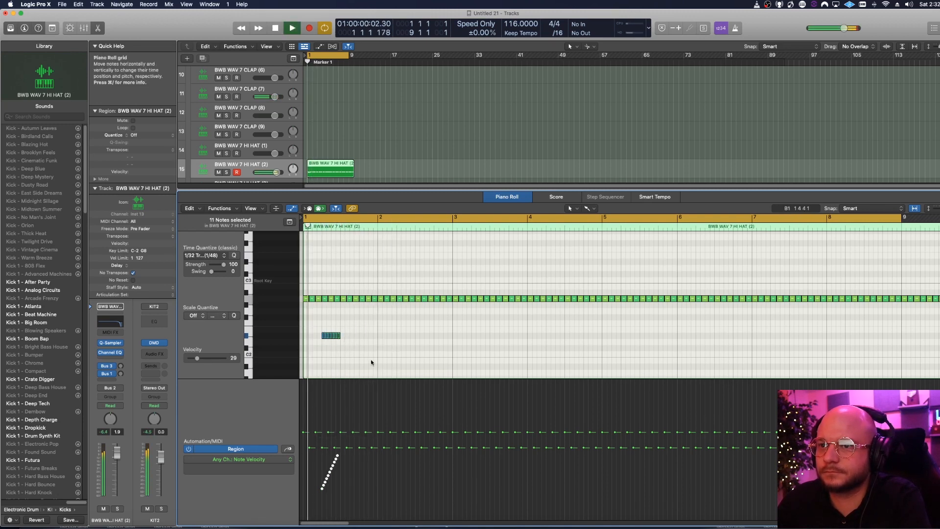
key("space")
Add a single short hi-hat note on A#1 at beat 4 of bar 1 and play it back
left_click(361, 367, "super")
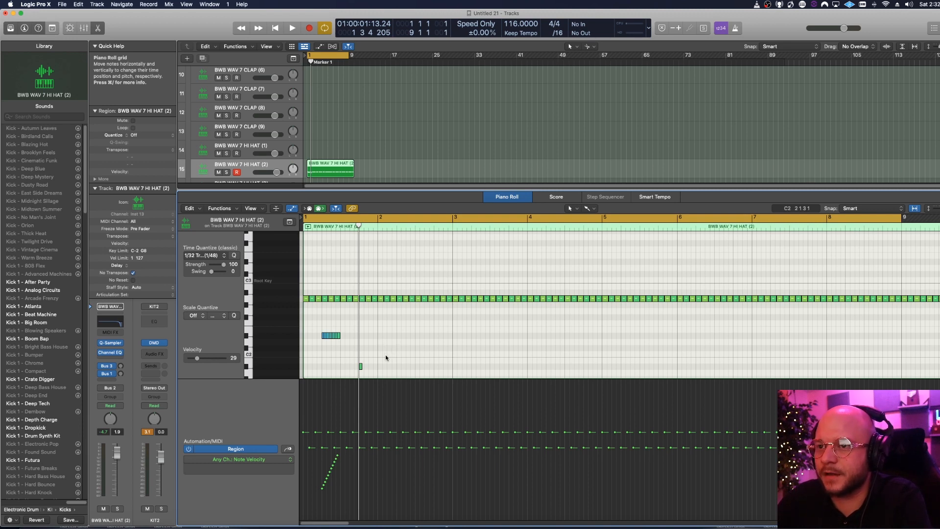
key("space")
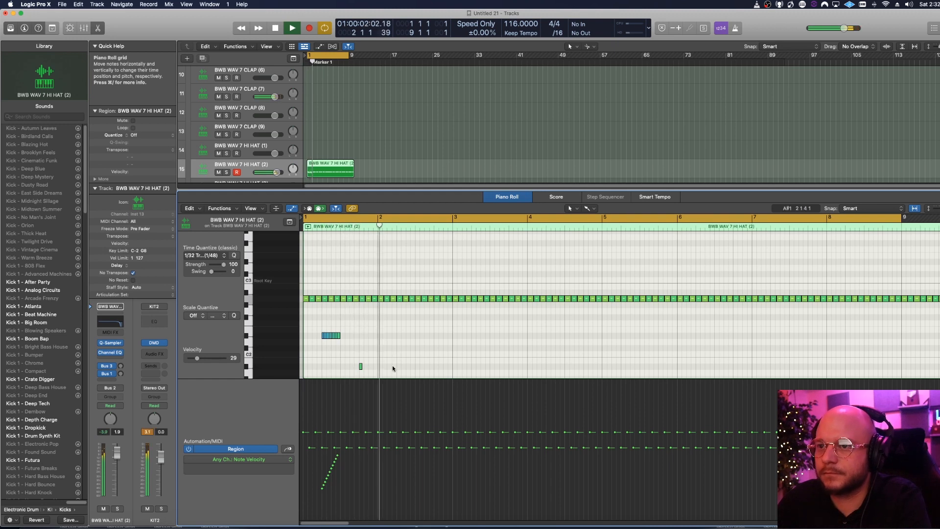
key("space")
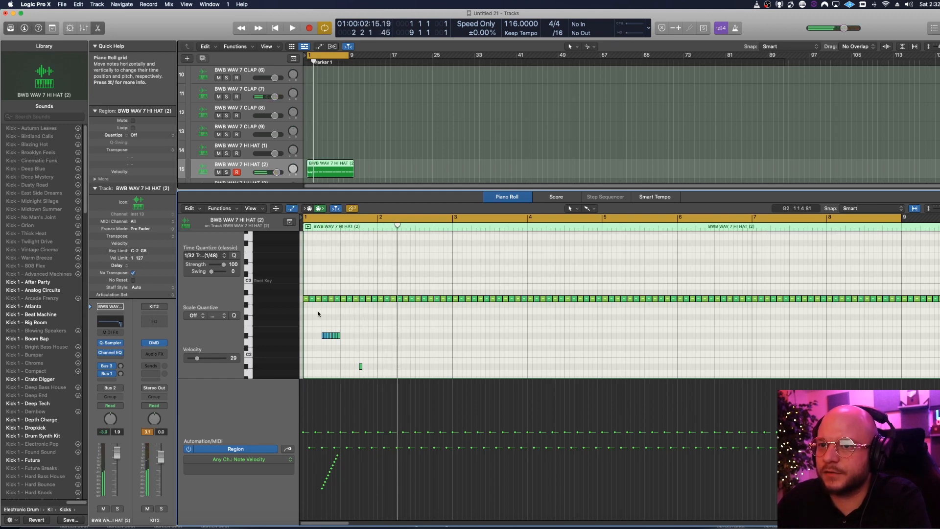
Paint four 1/8-triplet hi-hat notes on A#1 from beat 2 of bar 2, with velocities rising from 35, and audition them
left_click(204, 255)
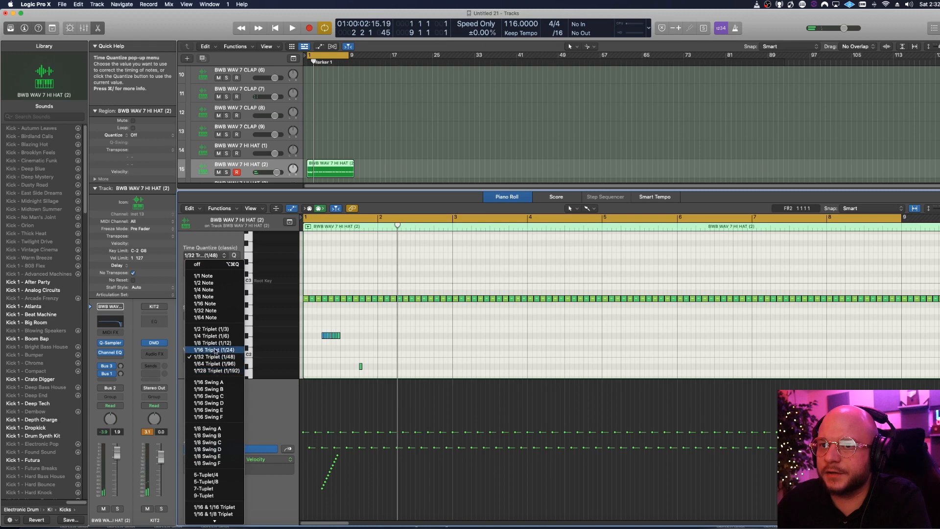
left_click(214, 342)
left_click(399, 367)
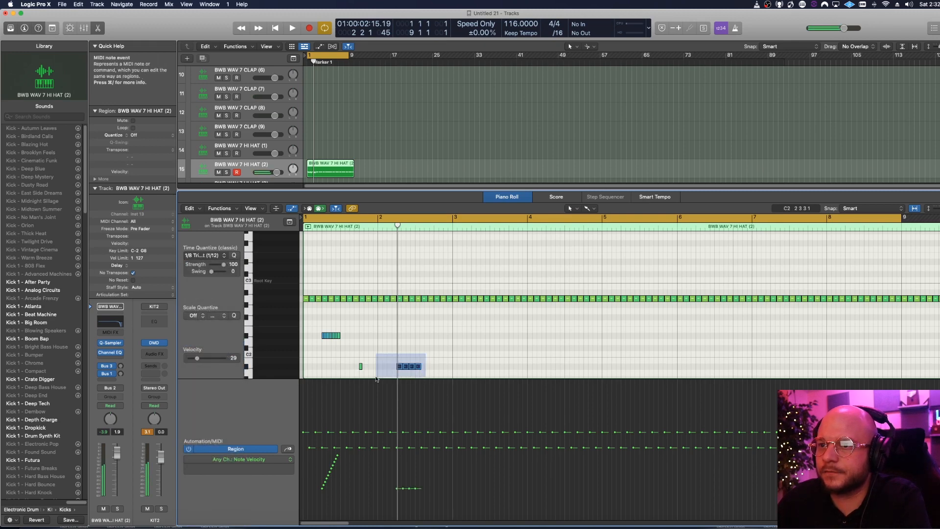
left_click_drag(399, 492, 421, 443)
key("space")
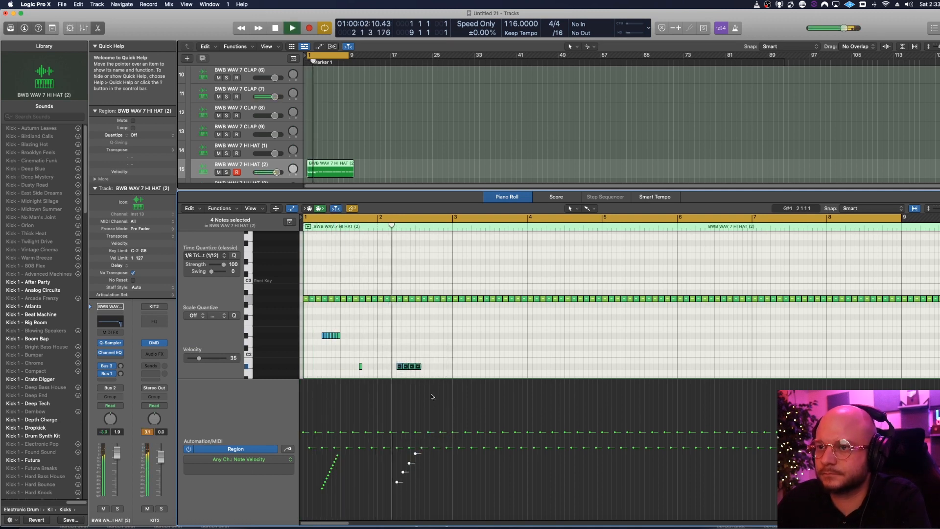
key("space")
Raise the velocities of the four A#1 notes in bar 2 so the first is 46, and play them
left_click_drag(413, 464, 416, 440)
key("space")
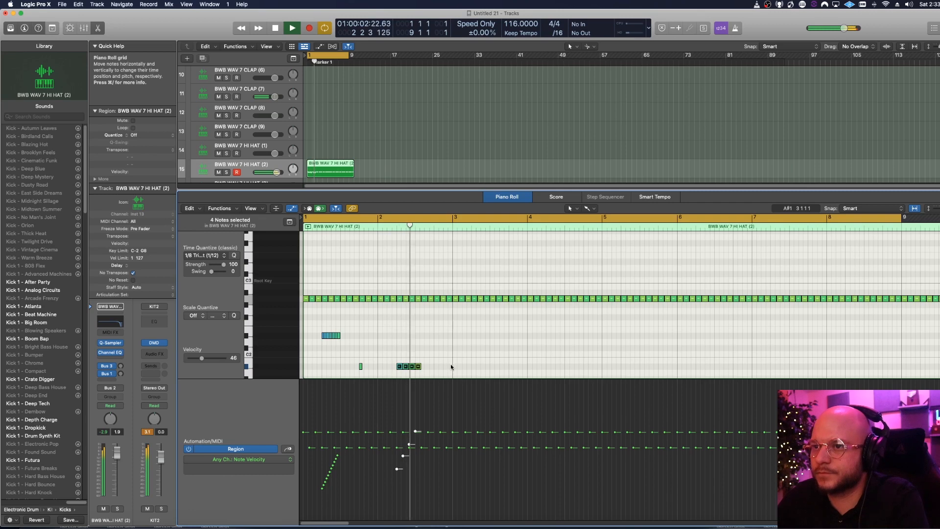
key("space")
Paint an 11-note 1/32-triplet roll on G1 across beat 4 of bar 2 with velocities falling to 17
scroll(437, 366, "down", 3)
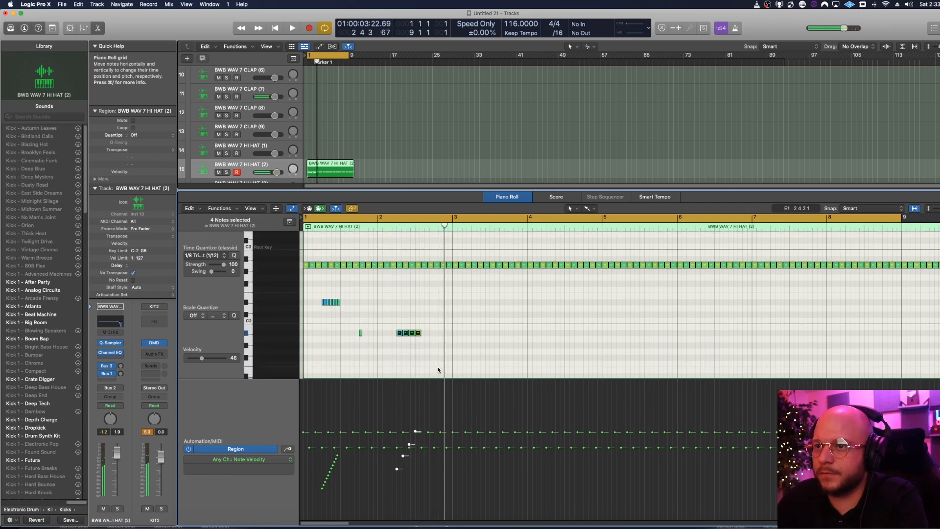
key("Delete")
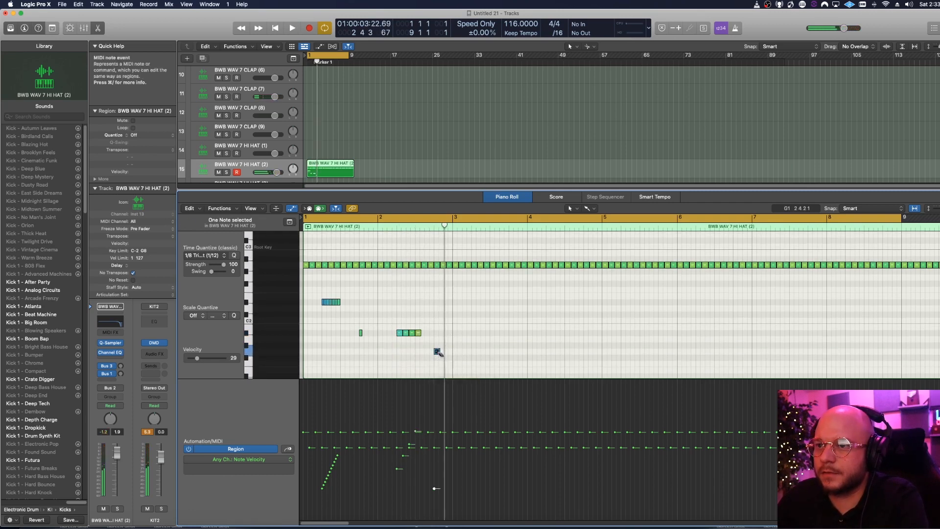
left_click(200, 255)
left_click(211, 357)
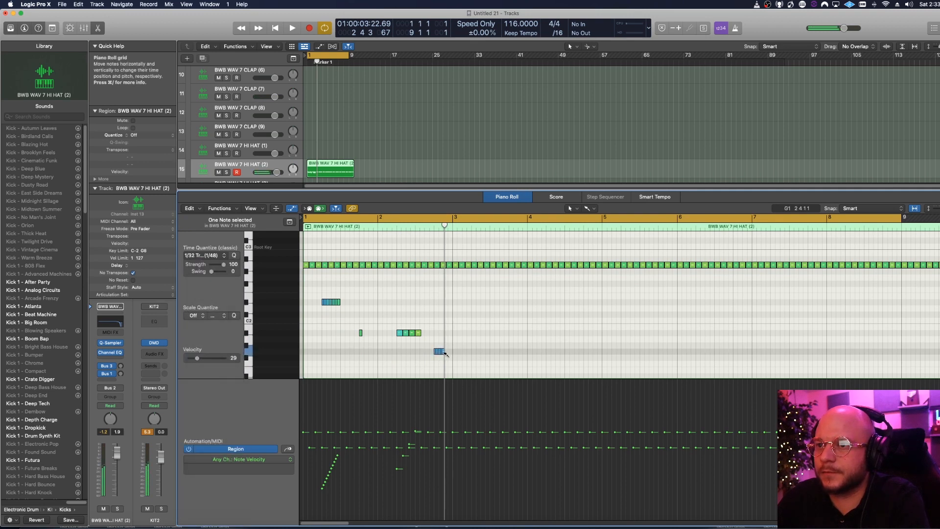
left_click_drag(452, 353, 414, 367)
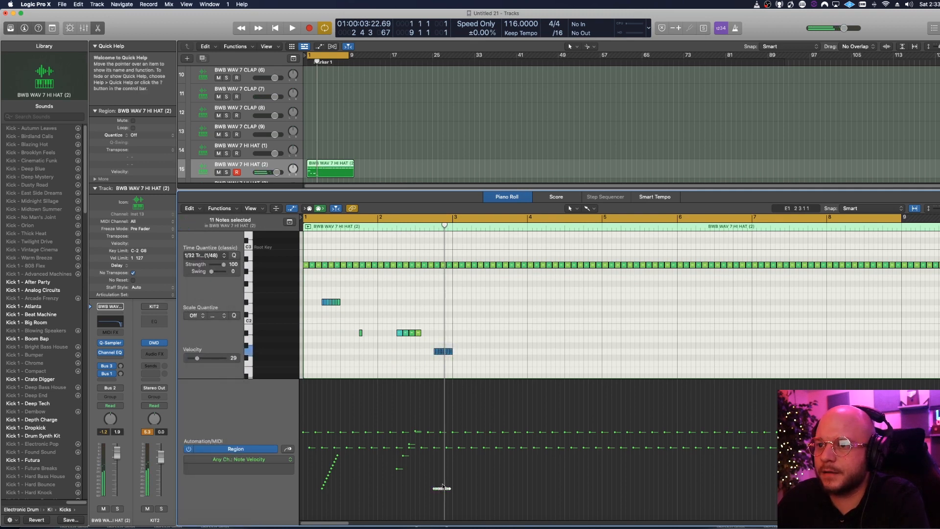
left_click_drag(433, 454, 456, 513)
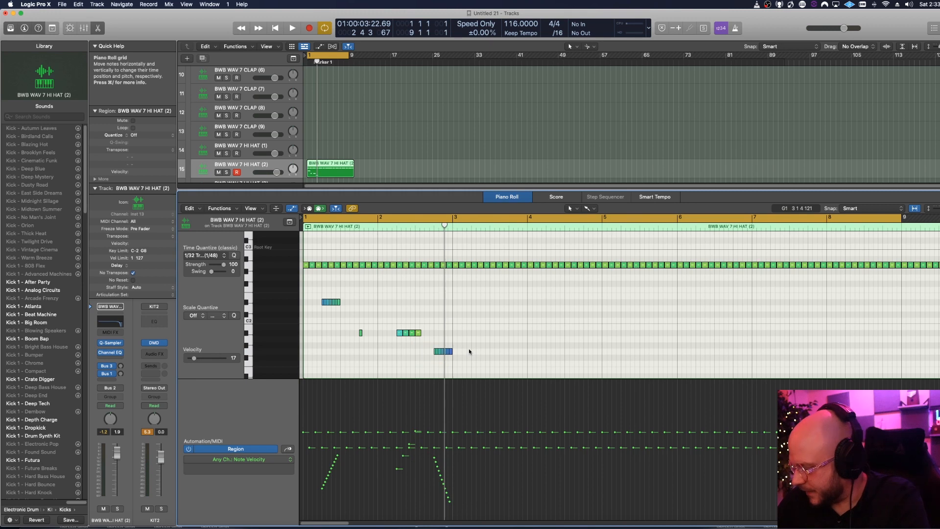
Play the G1 roll and raise its velocities together so the last note is 23
key("space")
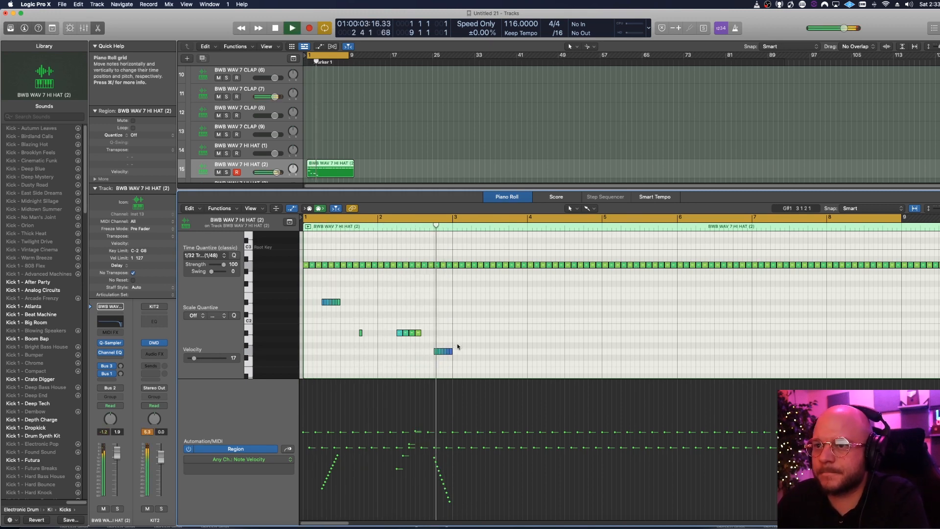
key("space")
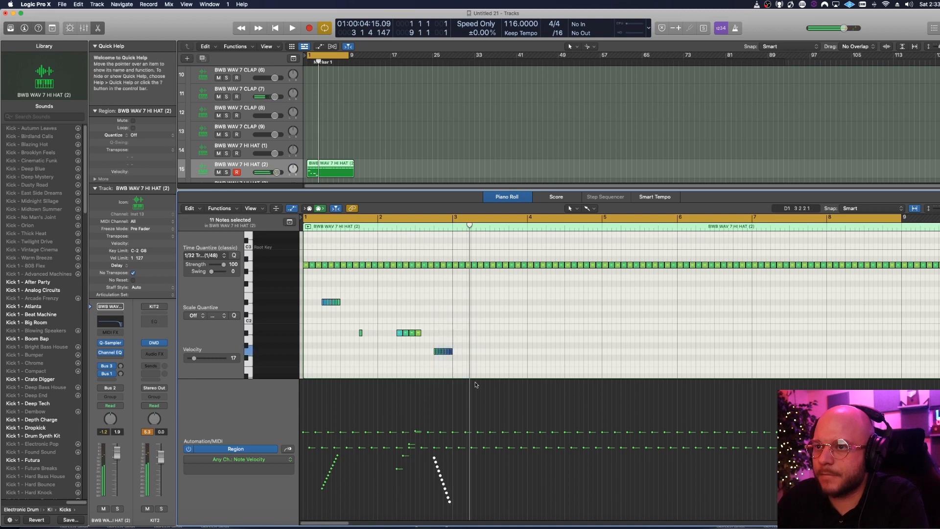
left_click_drag(434, 459, 434, 435)
key("space")
left_click(485, 323)
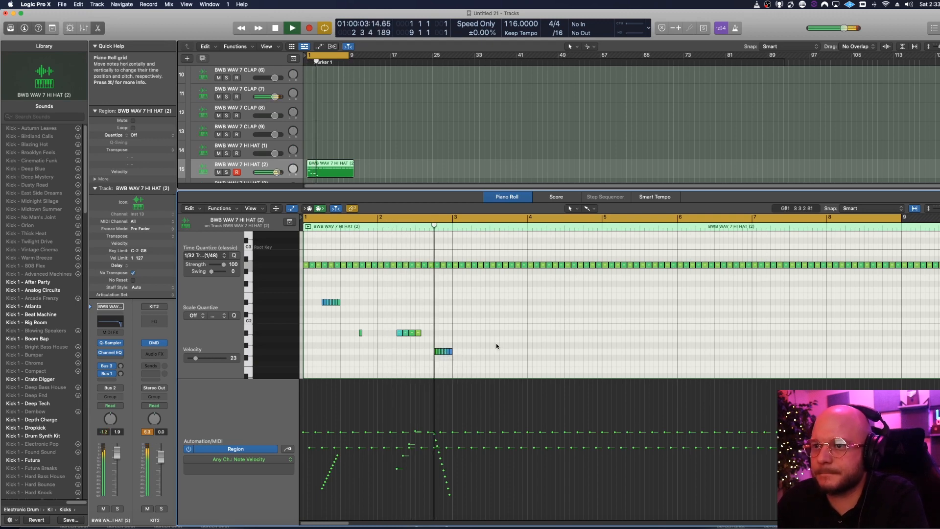
Add three descending 1/8-triplet hi-hat notes on A#1, G#1 and F#1 from beat 3 of bar 3 at velocity 70, and audition them
left_click(204, 255)
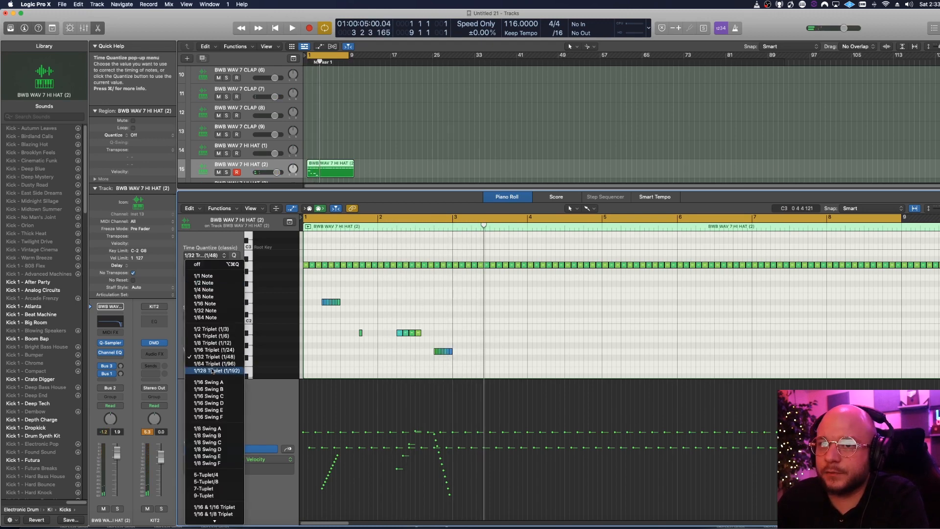
left_click(214, 343)
left_click(492, 333)
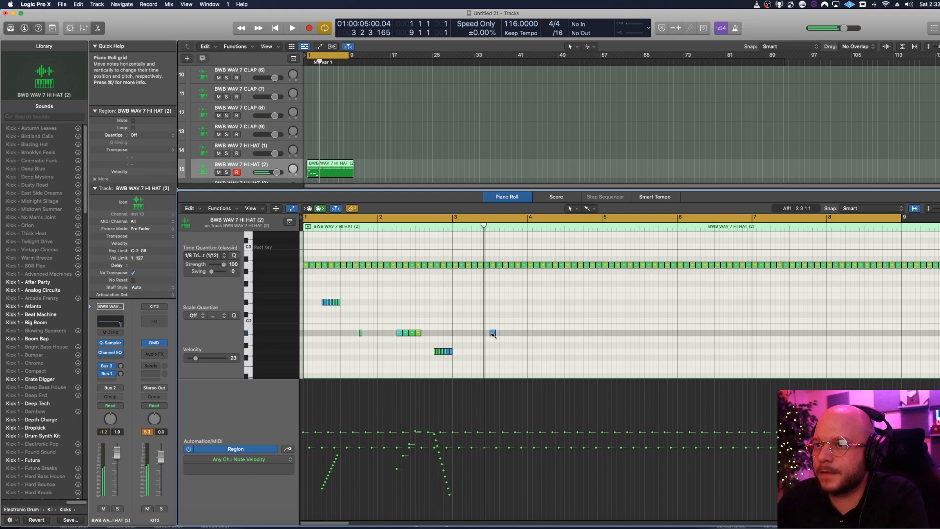
left_click_drag(495, 333, 499, 334)
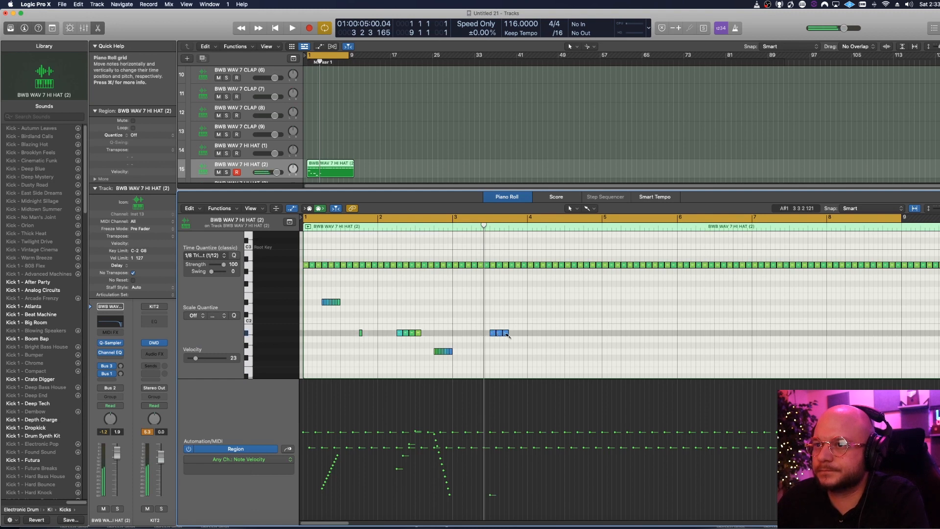
left_click_drag(499, 495, 498, 443)
left_click_drag(500, 336, 507, 358)
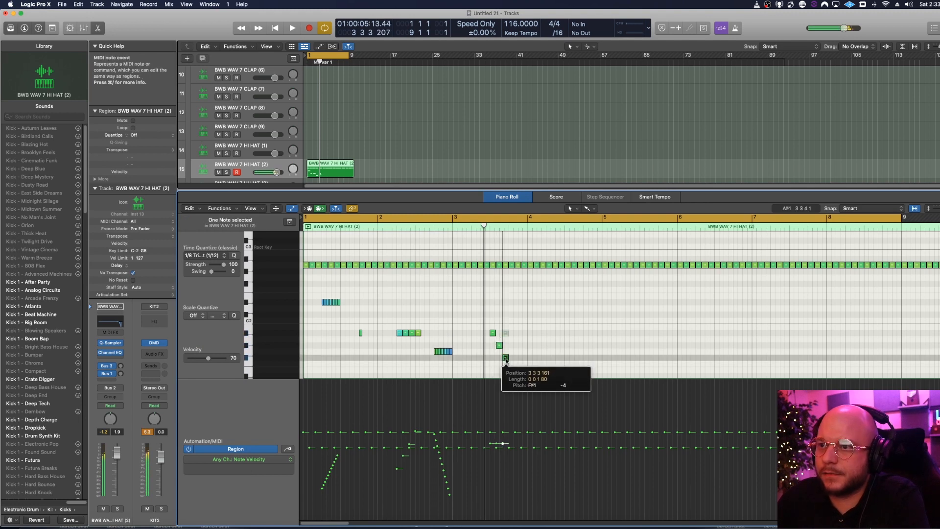
key("space")
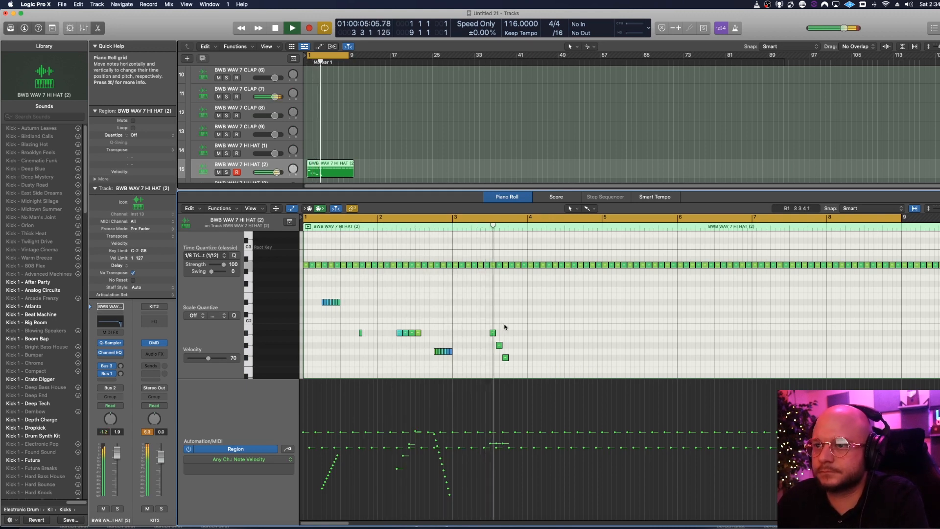
key("space")
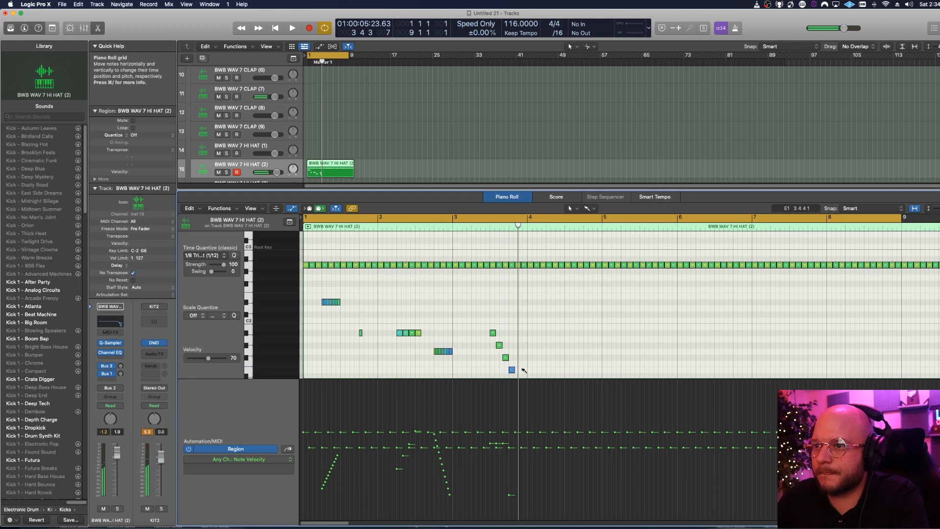
Continue the descending run to the end of bar 3 with notes on E1, D#1 and D1 at velocity 62, and audition it
scroll(522, 370, "down", 1)
left_click(521, 370)
scroll(525, 371, "down", 1)
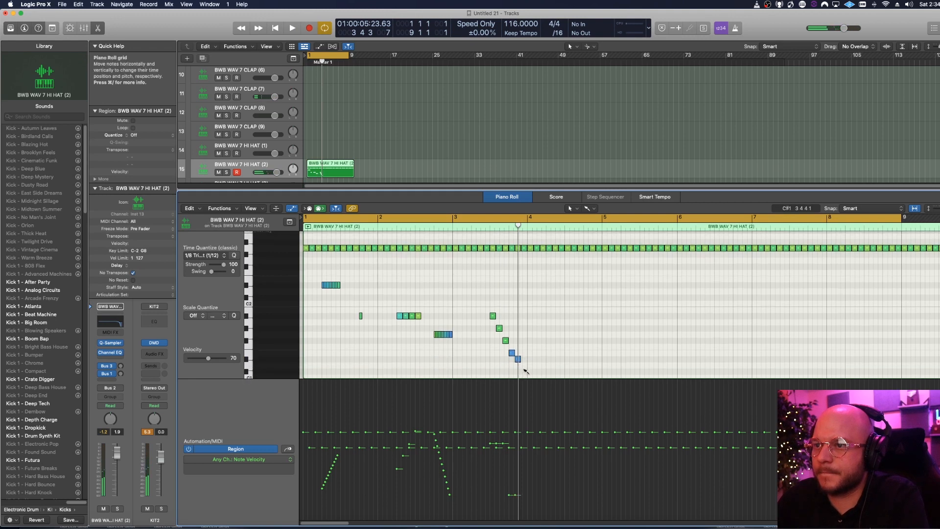
left_click_drag(535, 347, 504, 380)
left_click_drag(509, 493, 514, 451)
left_click(533, 311)
key("space")
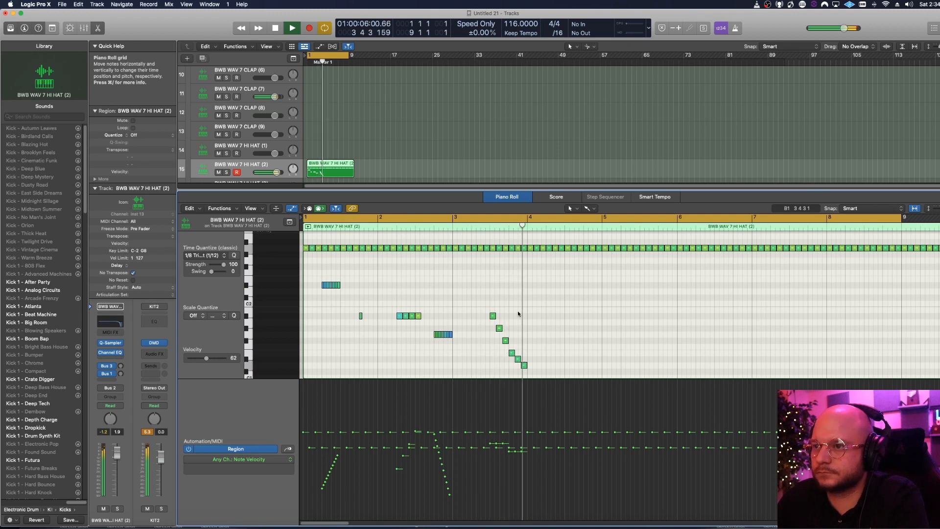
key("space")
Insert a Channel EQ on the Symphonic One sample track and apply a steep low cut between 100 and 200 Hz while playing the beat
scroll(351, 137, "up", 5)
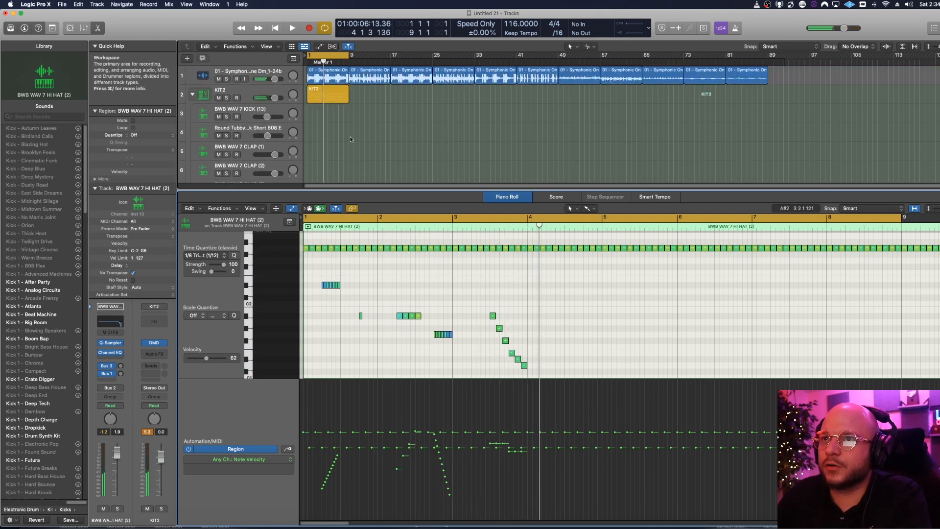
left_click(250, 72)
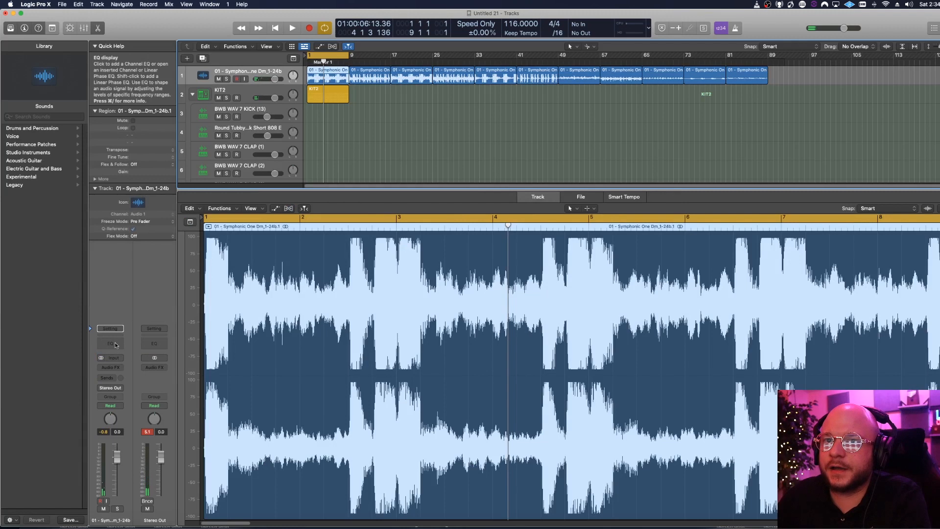
left_click(116, 345)
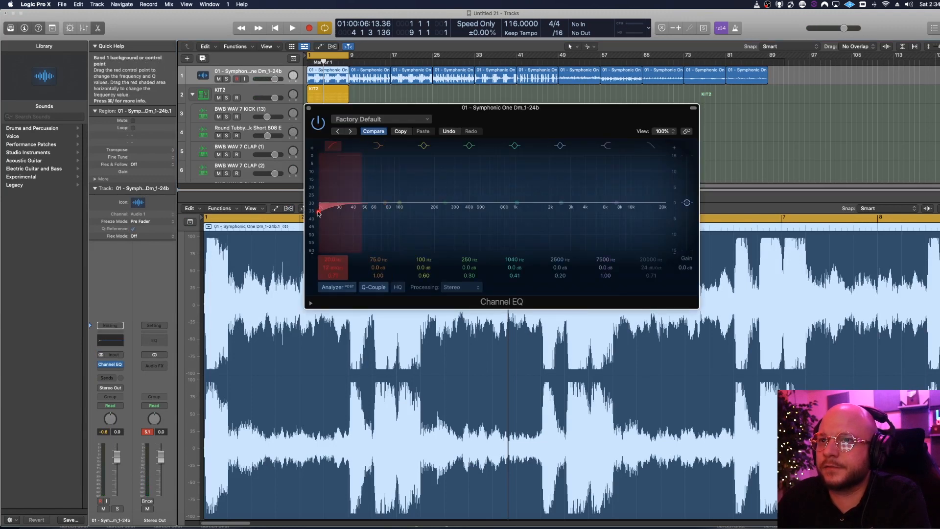
mouse_move(321, 214)
left_mouse_down()
mouse_move(381, 198)
mouse_move(395, 212)
mouse_move(424, 215)
left_mouse_up()
key("space")
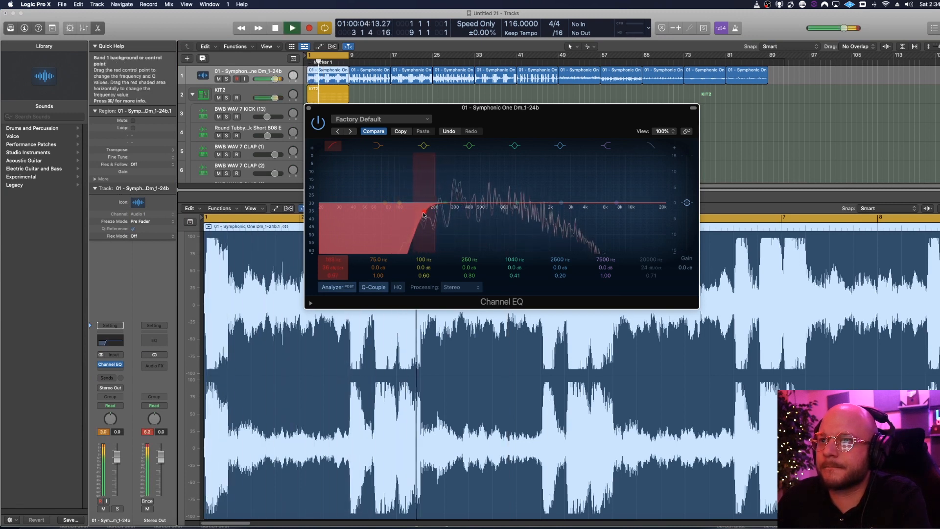
left_click(309, 107)
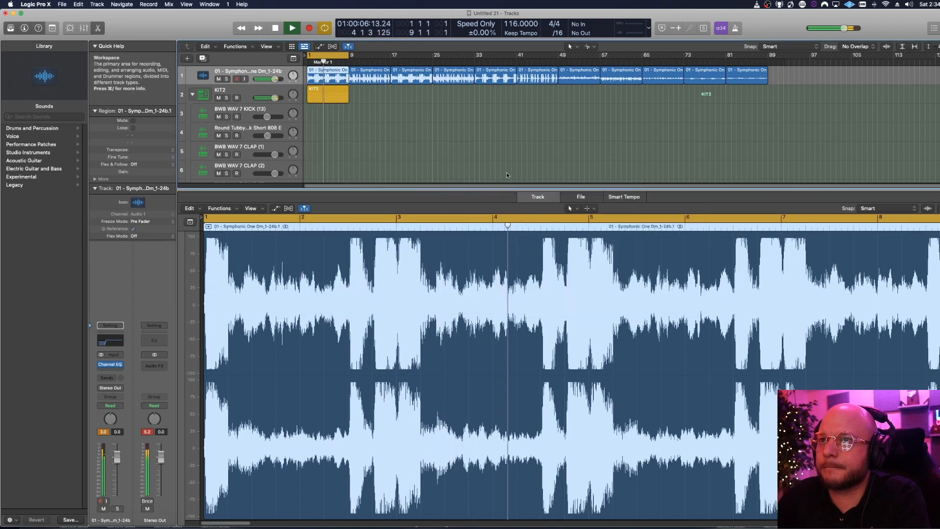
key("space")
Reopen the HI HAT (2) region in the Piano Roll and play the beat from the start to review the hi-hat rolls
key("a")
scroll(354, 152, "down", 10)
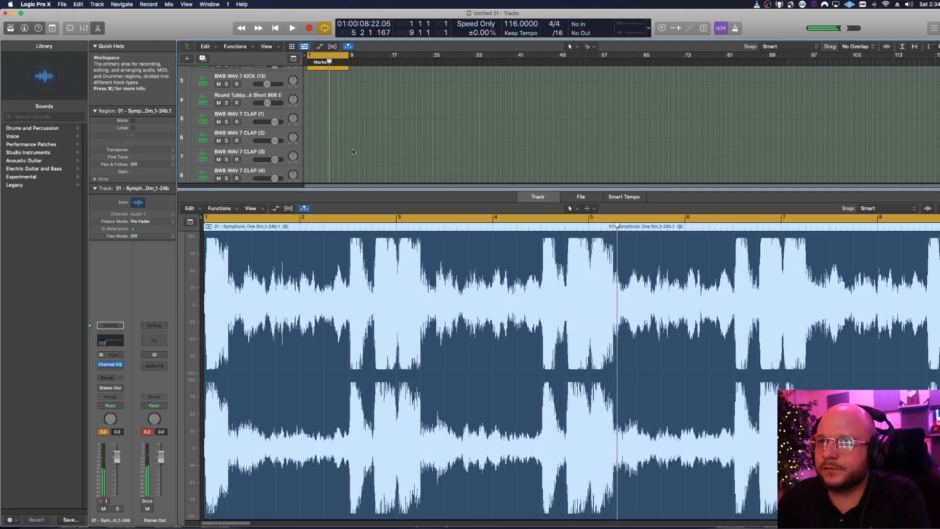
key("space")
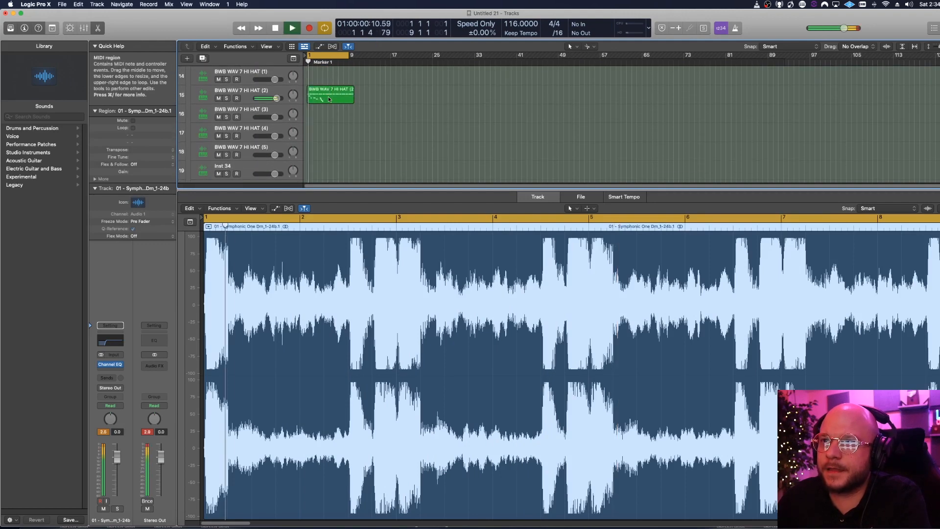
left_click(343, 96)
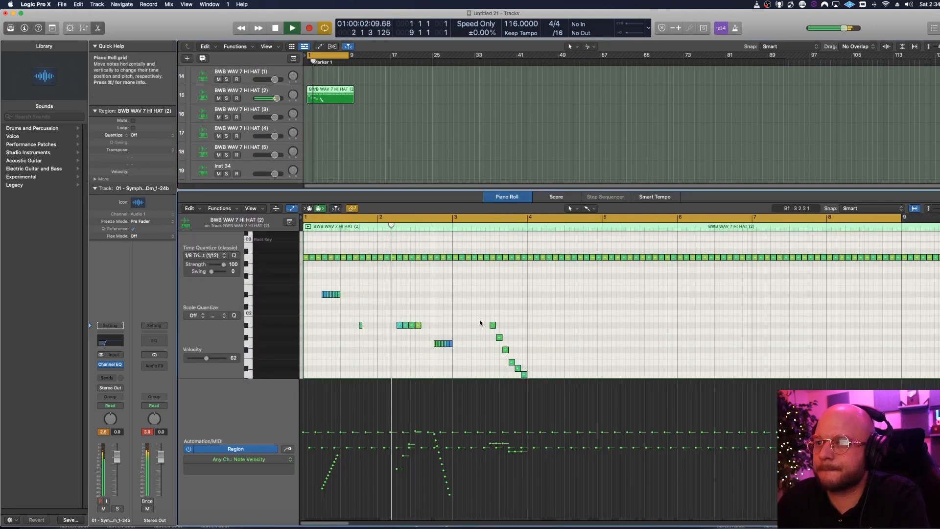
scroll(480, 319, "down", 2)
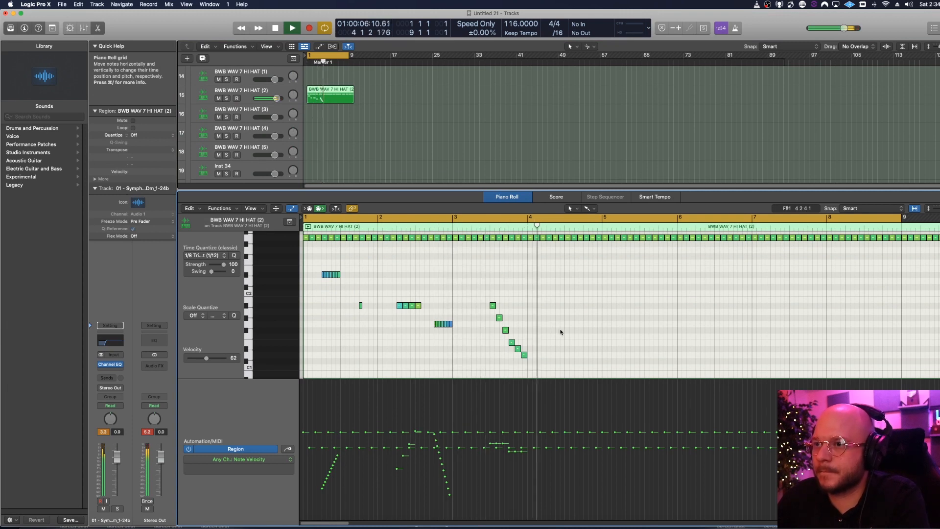
Set quantize to 1/16 Triplet, add a six-note C2 hi-hat roll ending bar 4, ramp its velocities upward, and audition it
key("space")
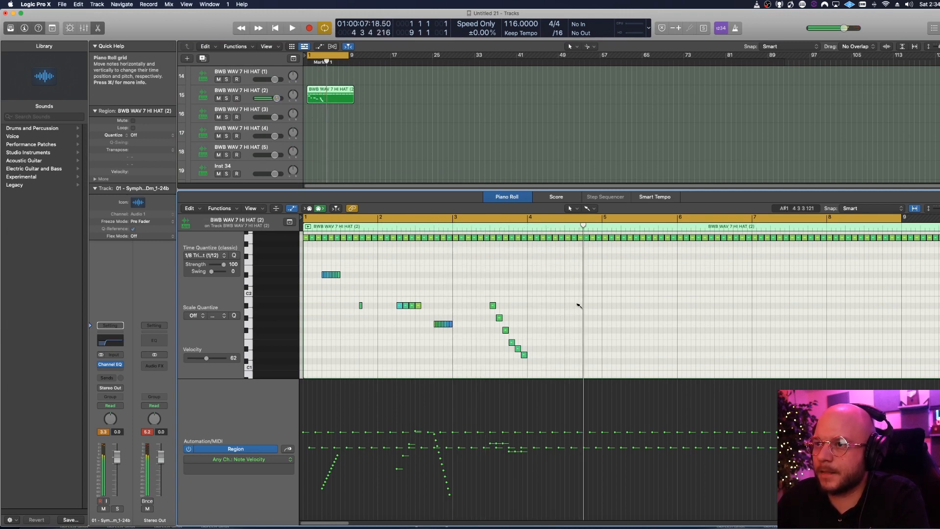
left_click(224, 253)
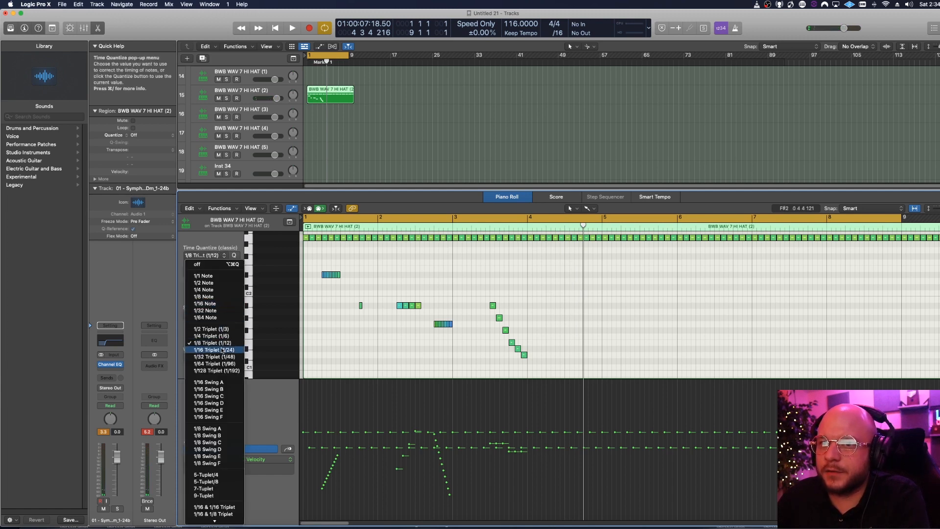
left_click(215, 350)
left_click(584, 294, "super")
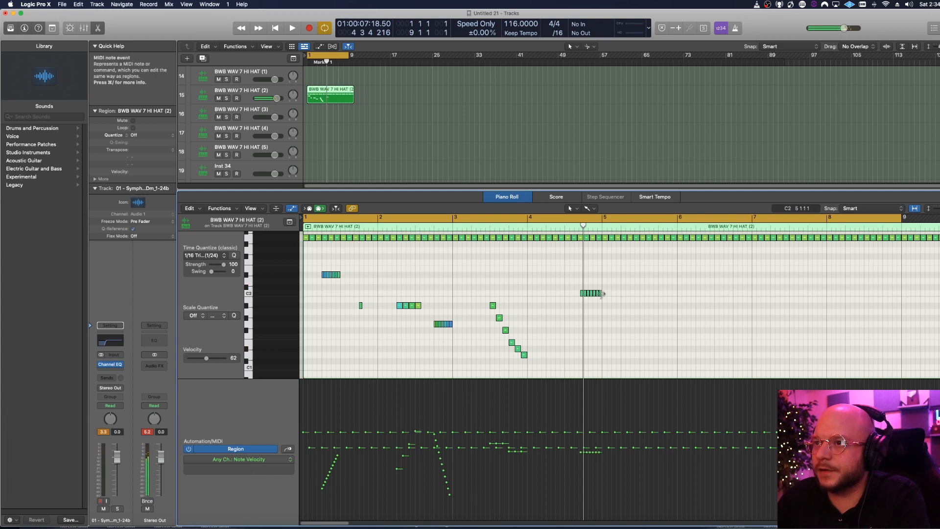
left_click_drag(568, 272, 599, 432)
key("space")
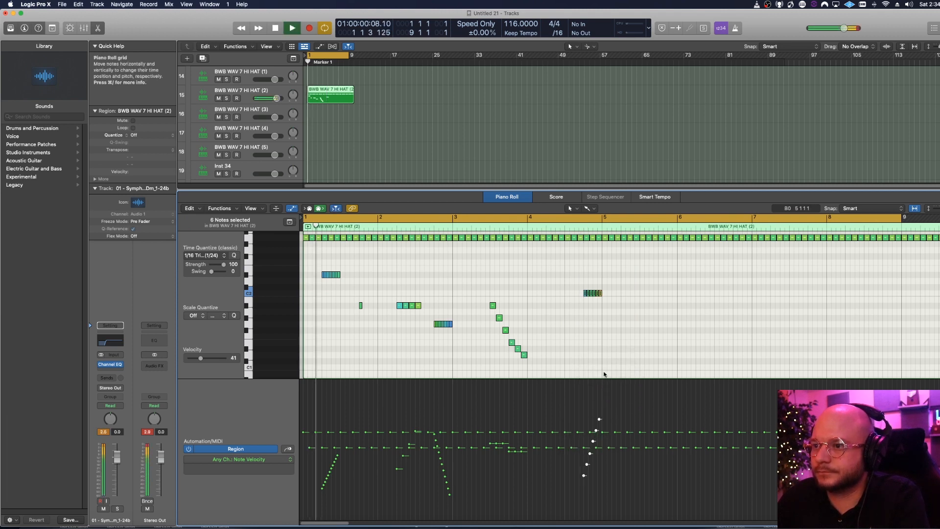
Copy all pitched hi-hat rolls of bars 1–4 to the same positions in bars 5–8
left_click(606, 318)
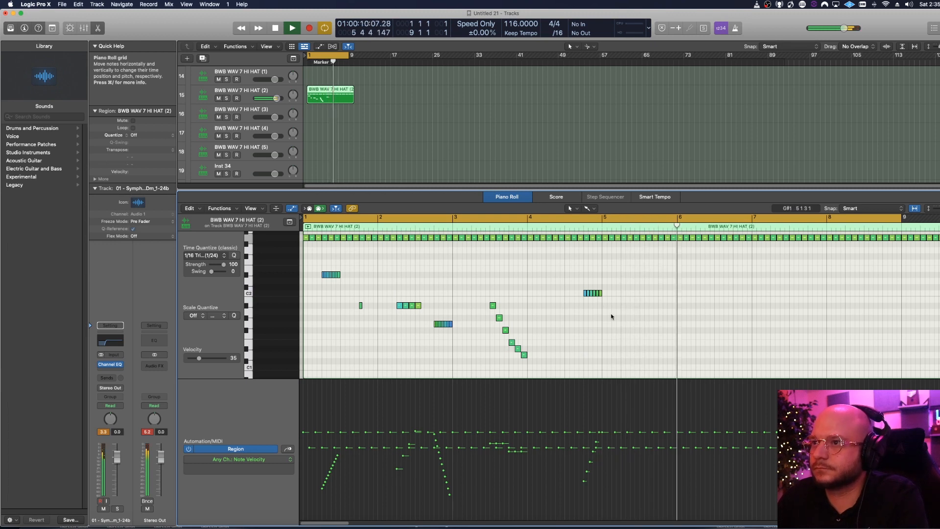
left_click_drag(628, 265, 318, 375)
left_click_drag(327, 276, 624, 275)
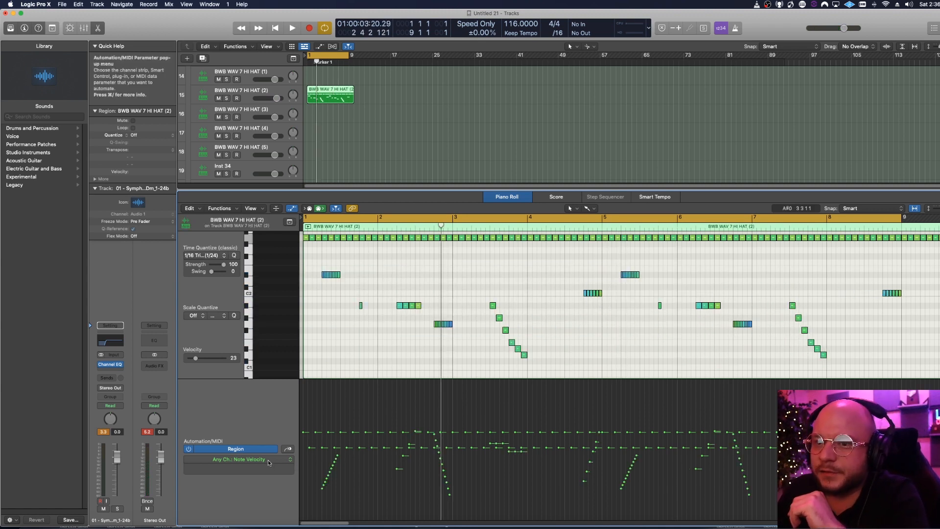
Show Q-Sampler Coarse Tune automation and shape the first bar 1 roll from +6 down to -10, and audition it
left_click(267, 460)
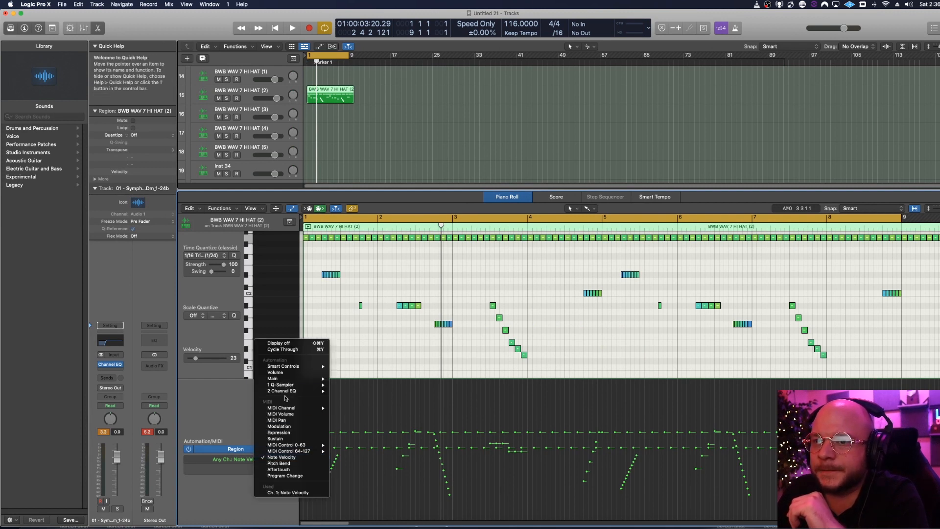
mouse_move(288, 387)
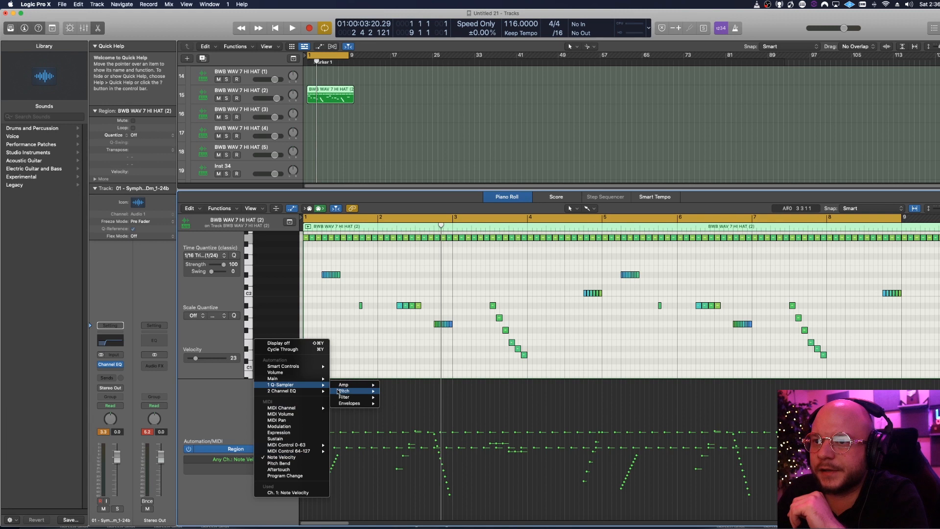
left_click(414, 391)
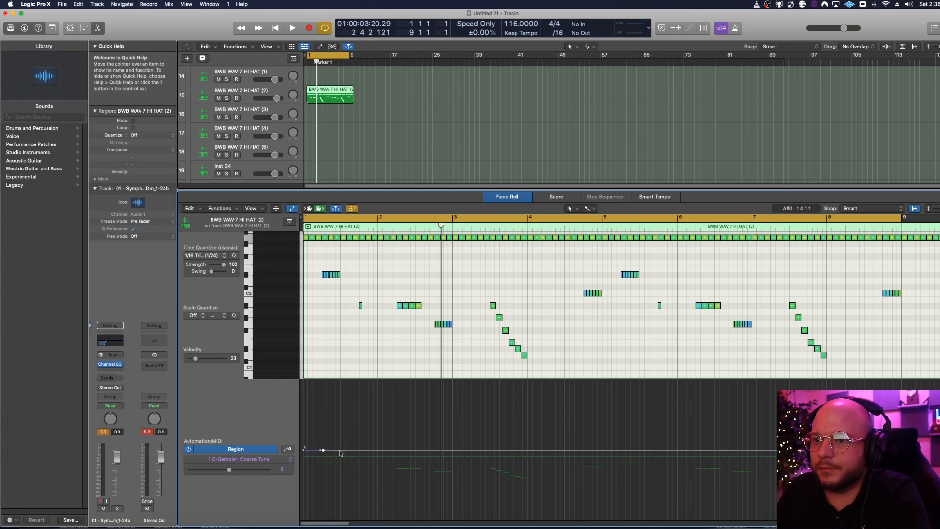
left_click_drag(323, 450, 340, 478)
key("space")
key("space")
Shape Coarse Tune over the four-note roll in bar 2 from -9 up to +7, and audition it
left_click_drag(389, 281, 426, 323)
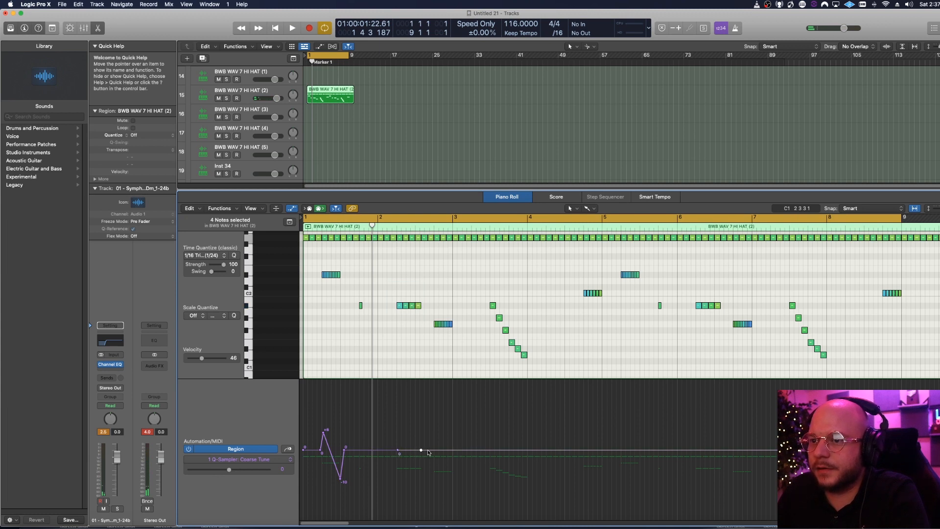
left_click_drag(397, 451, 422, 429)
key("space")
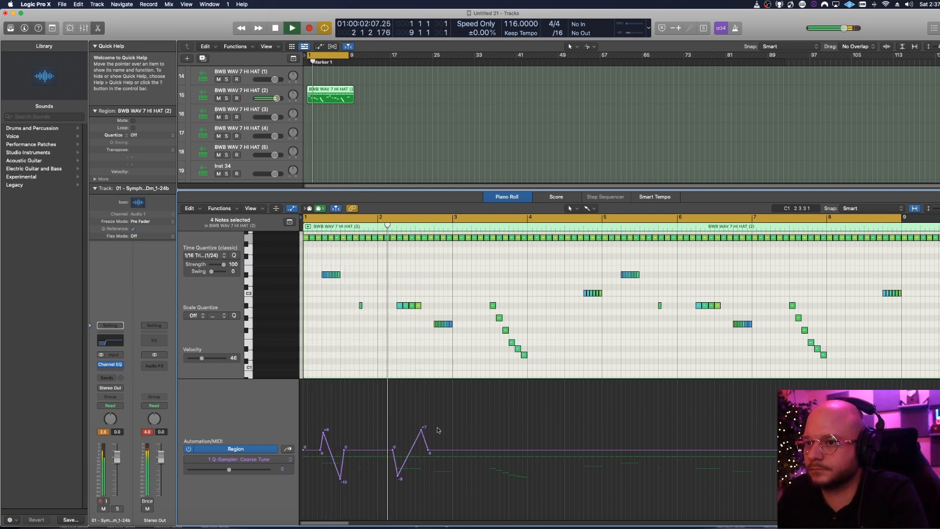
key("space")
Automate Coarse Tune on the roll ending bar 2, trying -10 at its start, then settling on +8 falling to 0, and audition both
left_click_drag(433, 309, 453, 328)
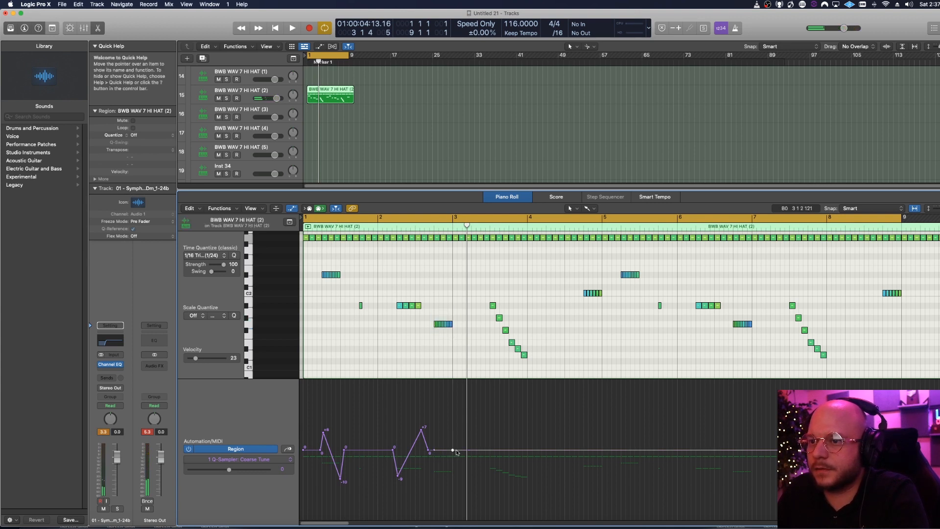
left_click_drag(434, 451, 434, 479)
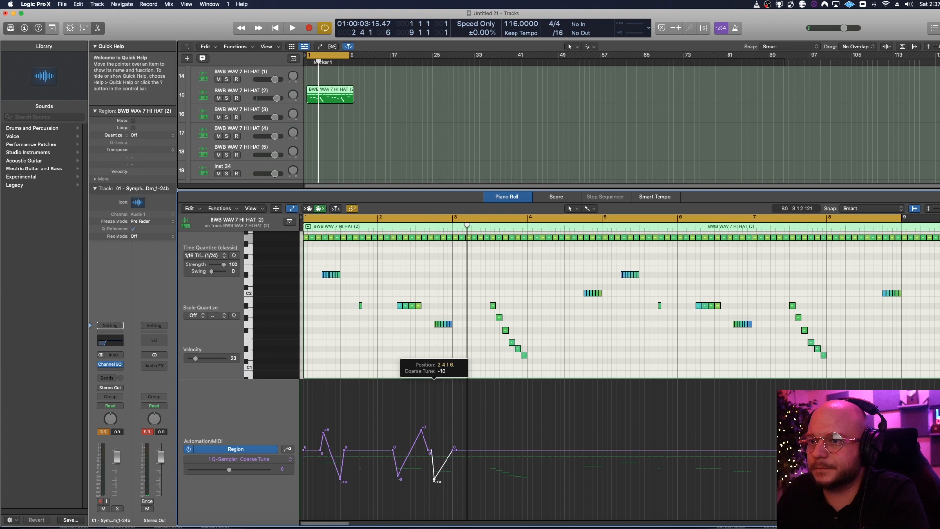
key("space")
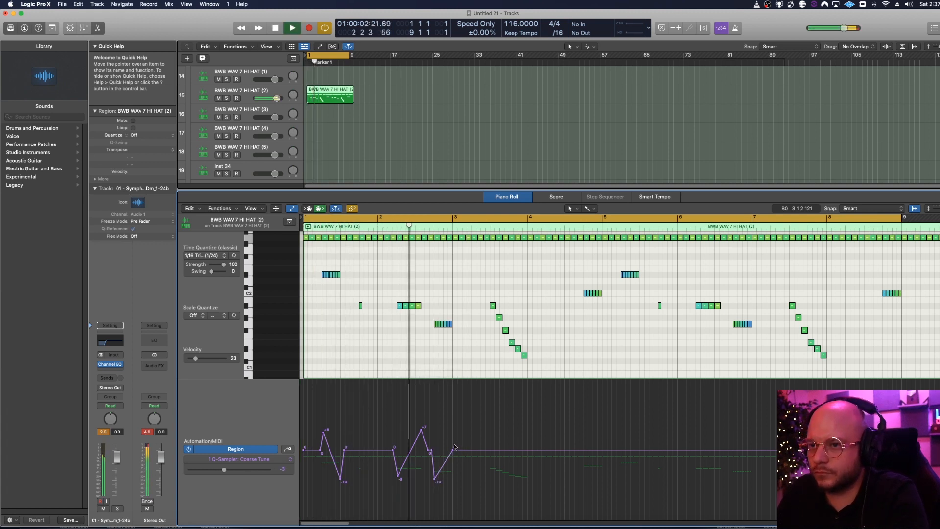
key("space")
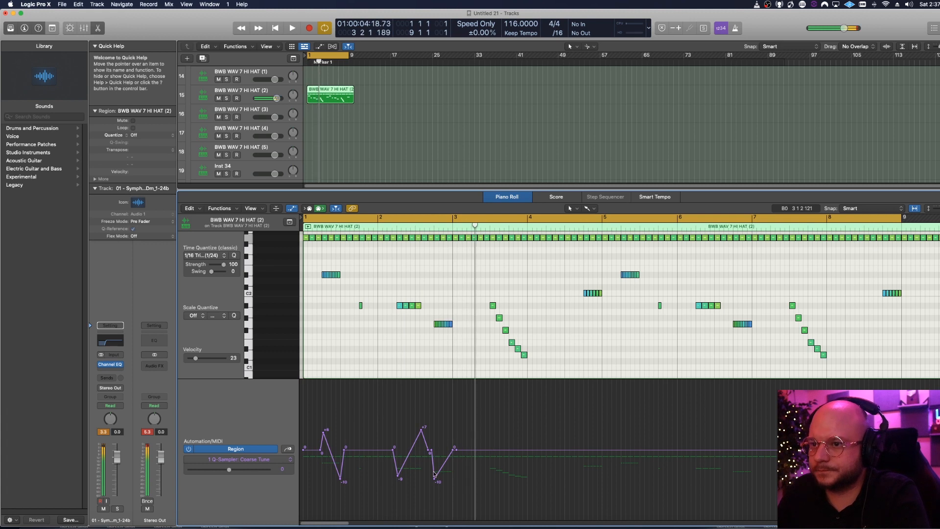
left_click_drag(436, 481, 437, 427)
key("space")
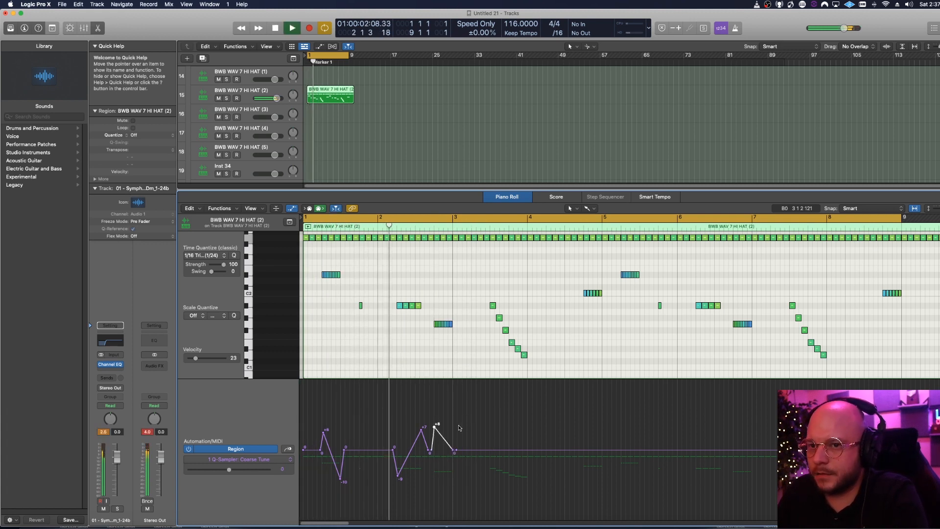
key("space")
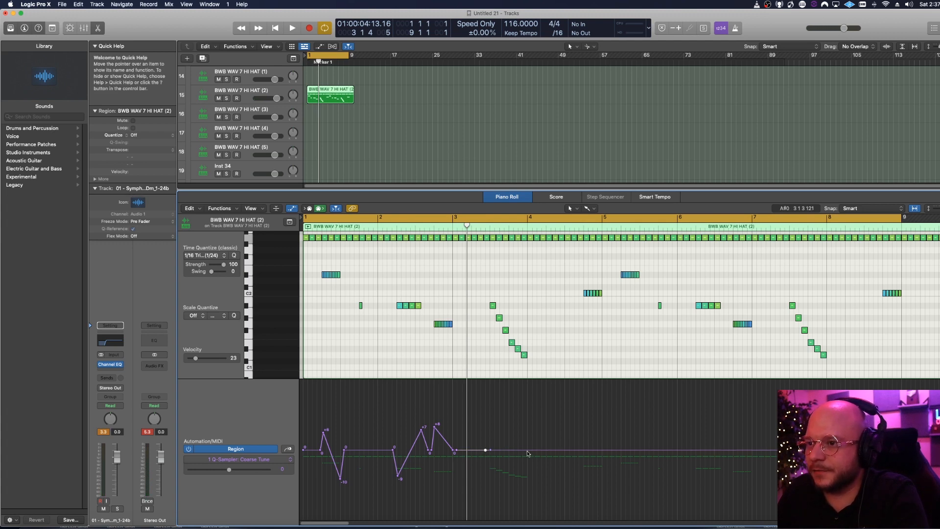
Shape Coarse Tune over the descending run in bar 3 from -17 up to +10, and audition it
left_click_drag(527, 451, 528, 422)
left_click_drag(491, 450, 491, 456)
left_click_drag(490, 493, 491, 499)
key("space")
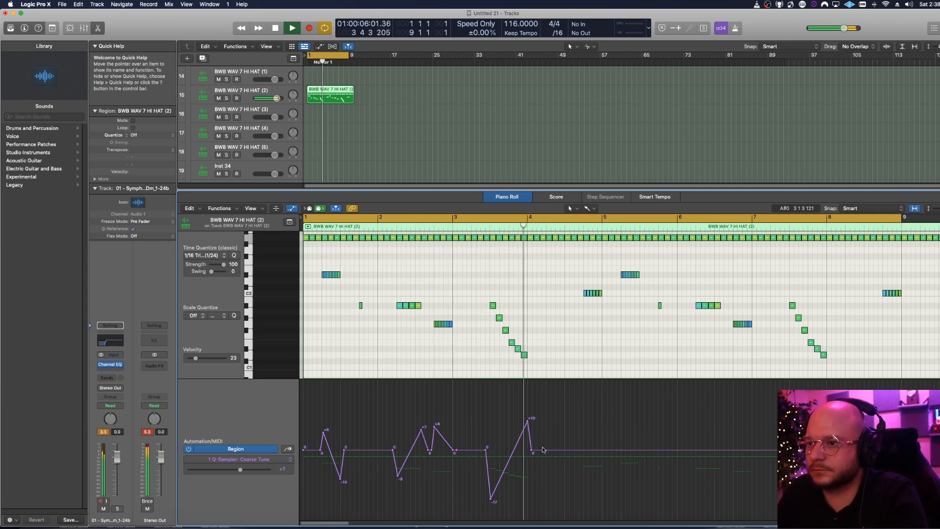
key("space")
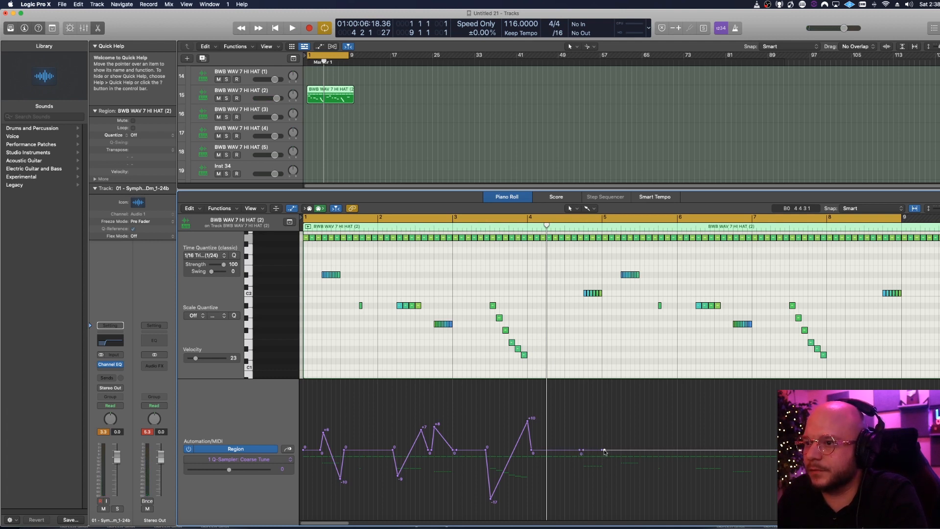
Shape Coarse Tune over the roll ending bar 4 from +10 down to -20, auditioning the adjustments
left_click_drag(583, 453, 583, 406)
left_click_drag(601, 449, 601, 464)
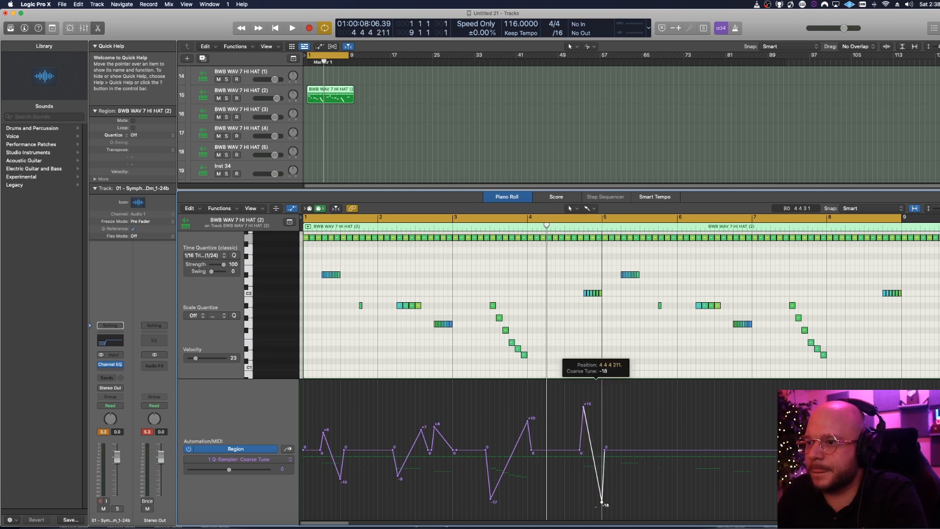
left_click_drag(601, 502, 602, 506)
key("space")
left_click_drag(583, 406, 584, 392)
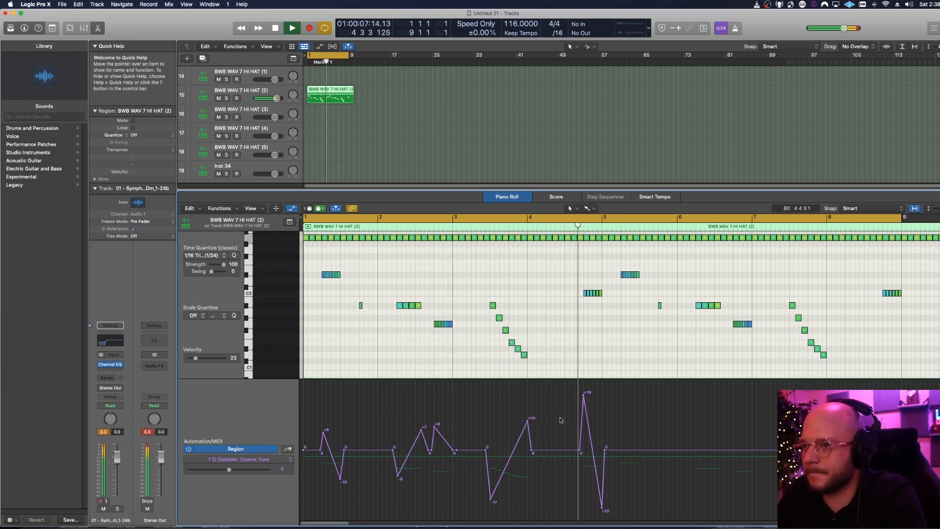
key("space")
left_click_drag(584, 397, 584, 419)
key("space")
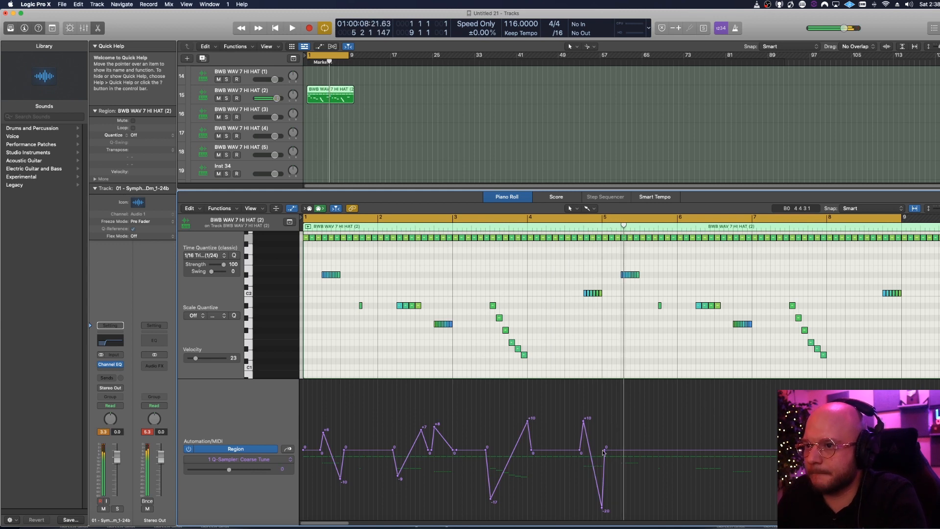
Align the last Coarse Tune point with the start of bar 5, and copy the bars 1–4 automation to bars 5–8
left_click(602, 448)
left_click_drag(612, 411, 319, 473)
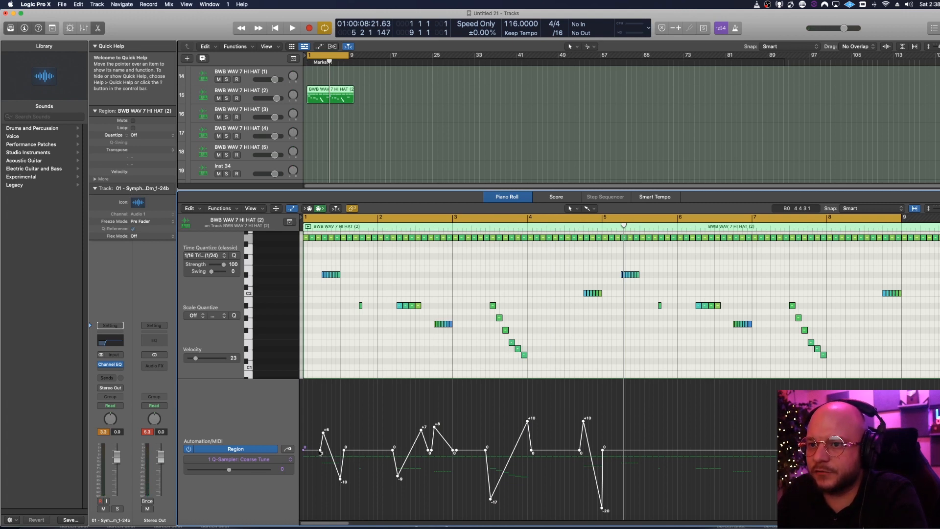
left_click_drag(321, 451, 629, 464)
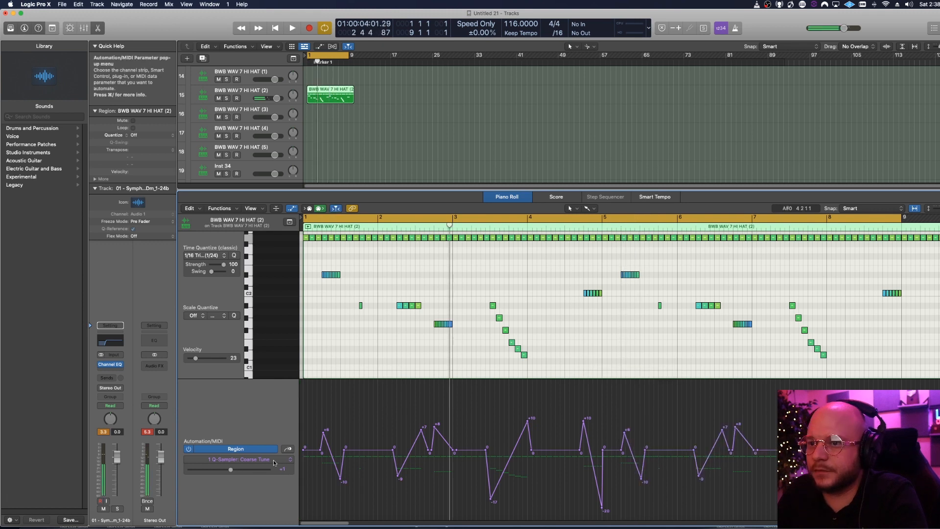
Show the Pan automation and sweep the first bar 1 roll from -27 to +23, and audition it
left_click(275, 460)
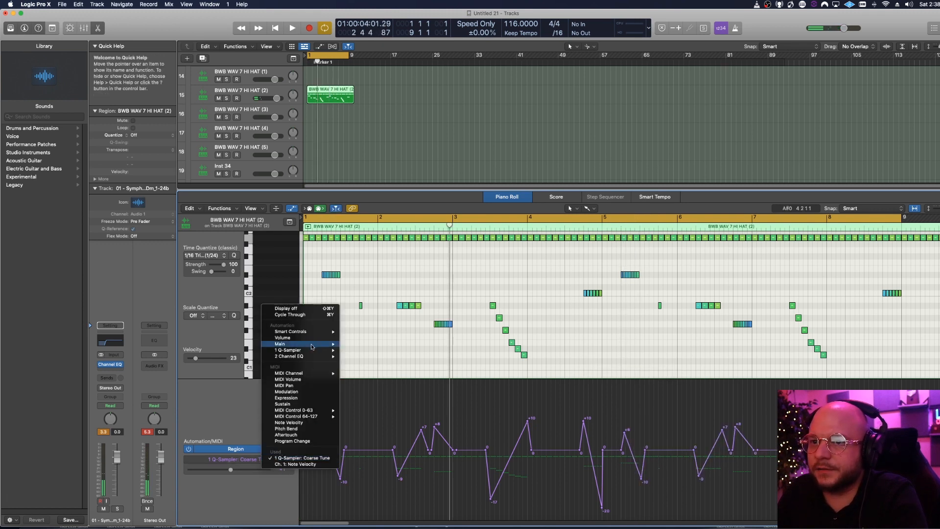
mouse_move(308, 333)
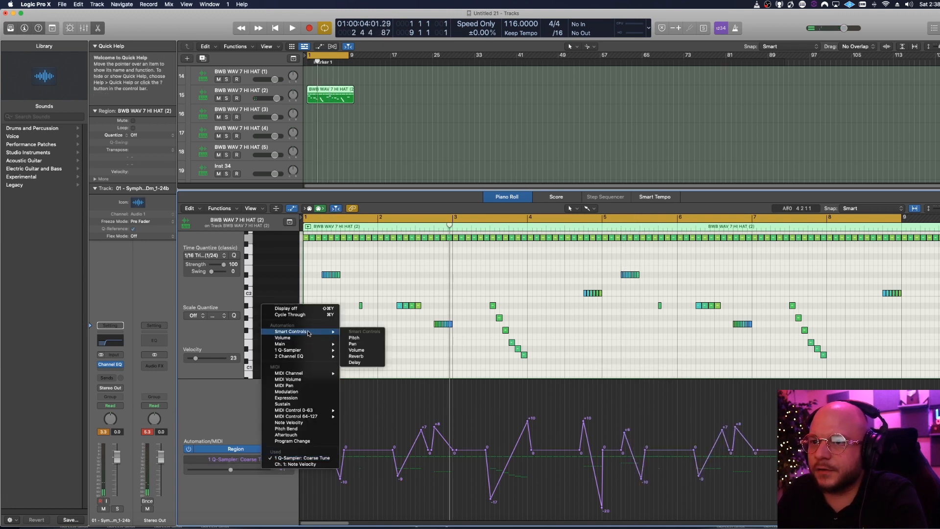
left_click(361, 346)
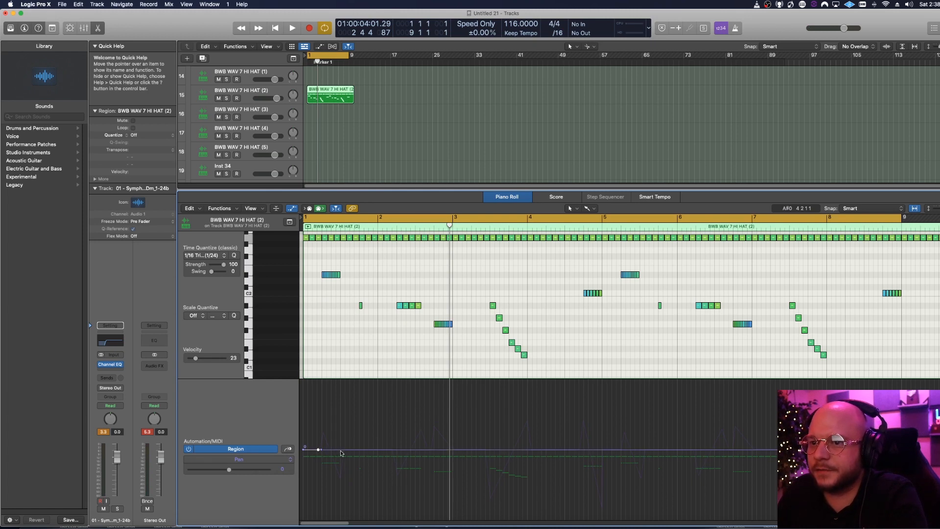
left_click_drag(322, 451, 341, 422)
key("space")
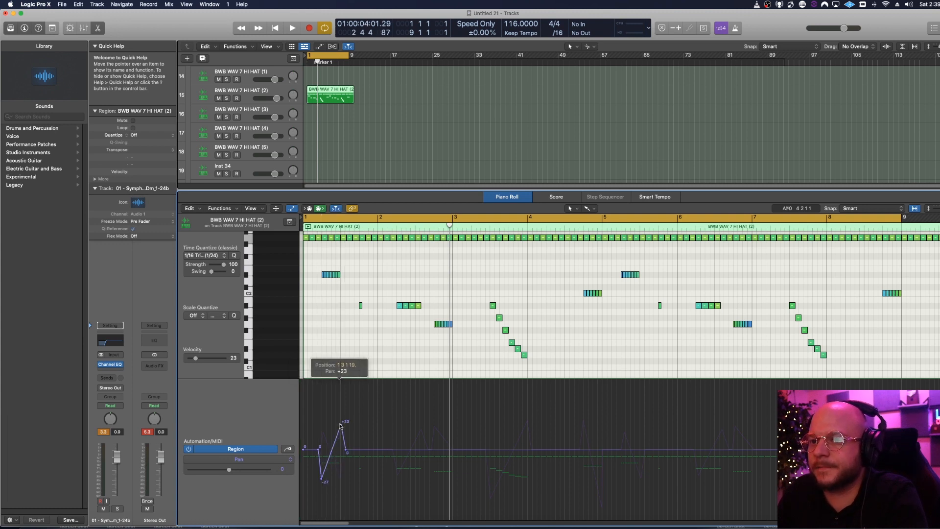
key("space")
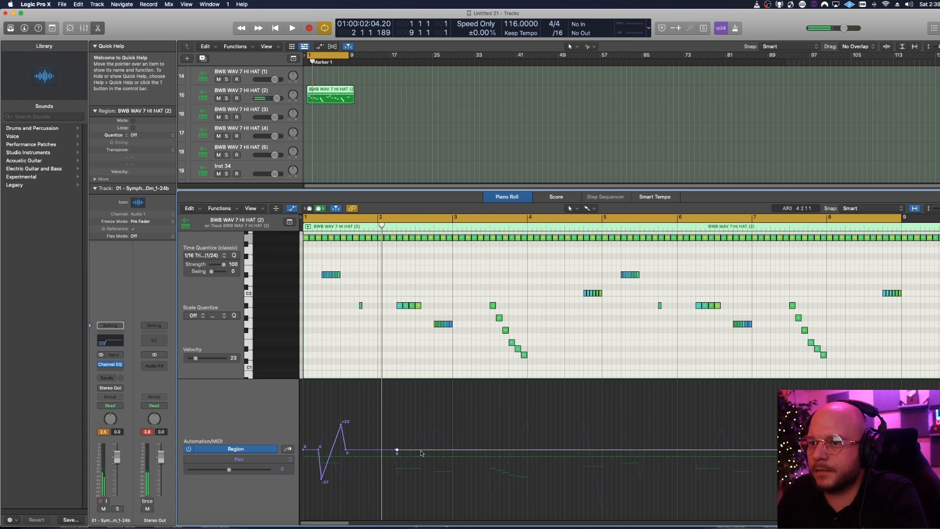
Sweep the pan over the four-note roll in bar 2 from +25 to -29, and audition it
left_click_drag(423, 451, 417, 481)
left_click_drag(397, 451, 397, 422)
key("space")
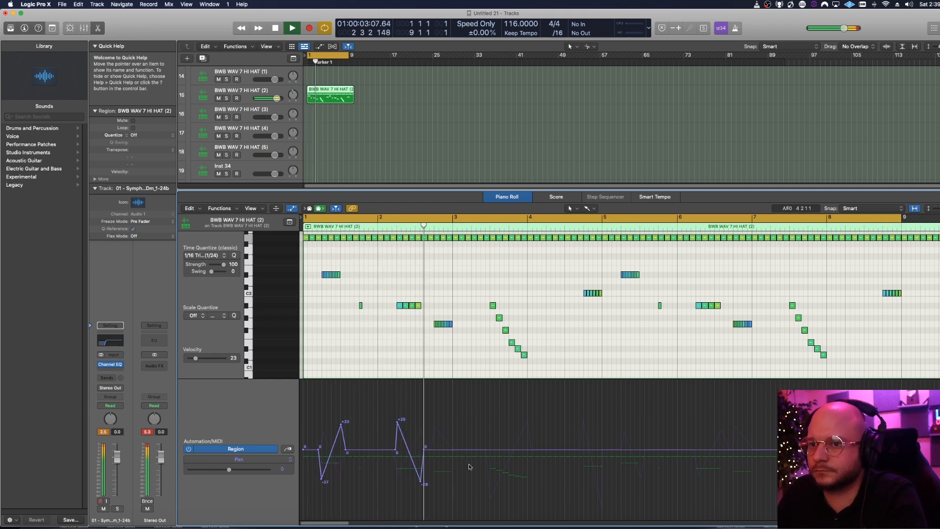
key("space")
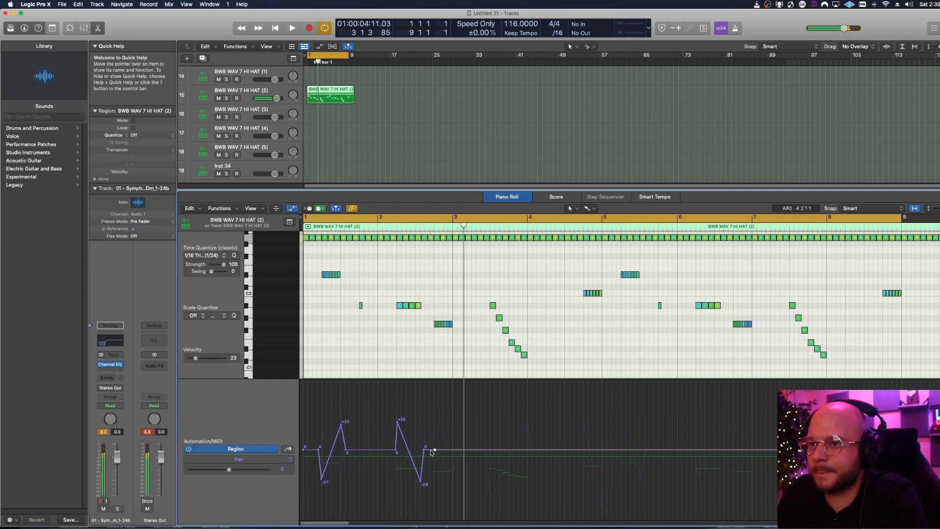
Complete the pan sweeps on the remaining rolls through bar 4, copy the pan automation to bars 5–8, and audition the result
mouse_move(620, 461)
left_mouse_down()
mouse_move(306, 460)
mouse_move(621, 455)
left_mouse_up()
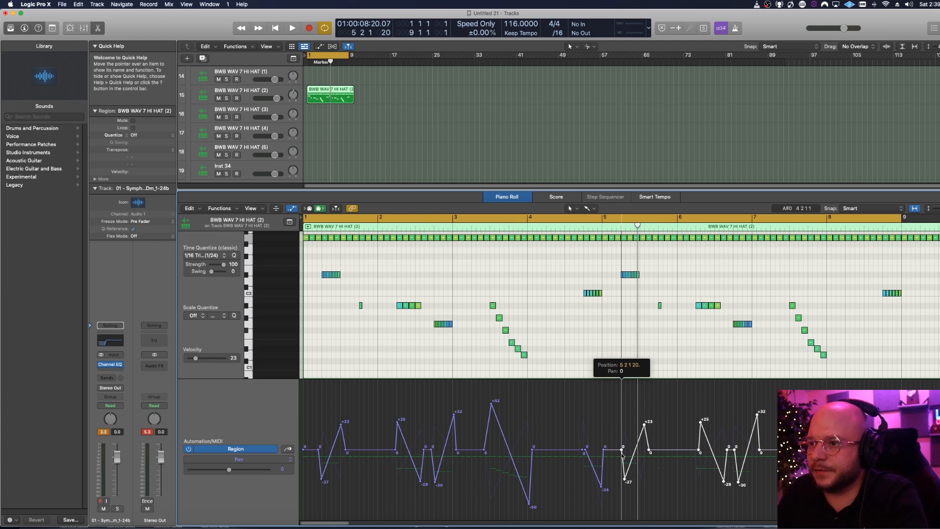
left_click(711, 408)
key("space")
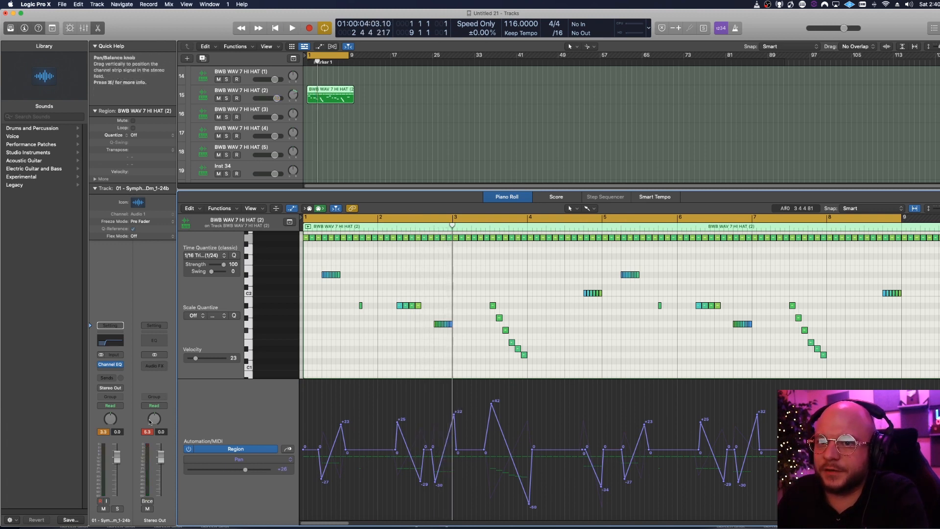
Insert a stereo Overdrive on the Stereo Out channel, load its SoftClipper preset, and audition the beat
left_click(165, 366)
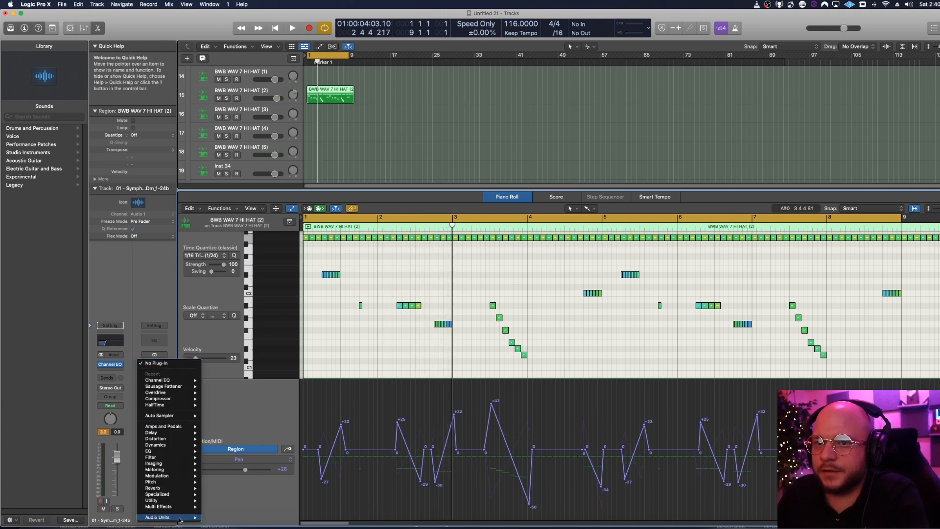
mouse_move(181, 446)
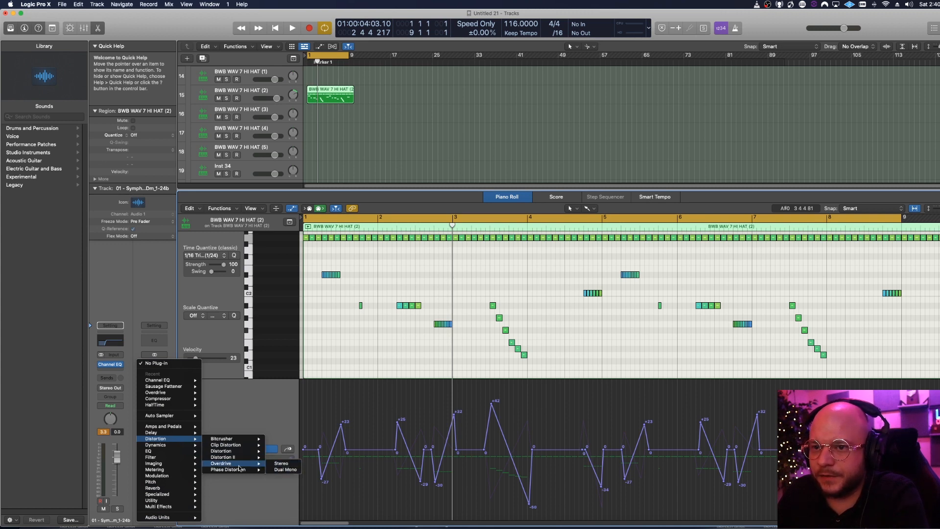
left_click(281, 463)
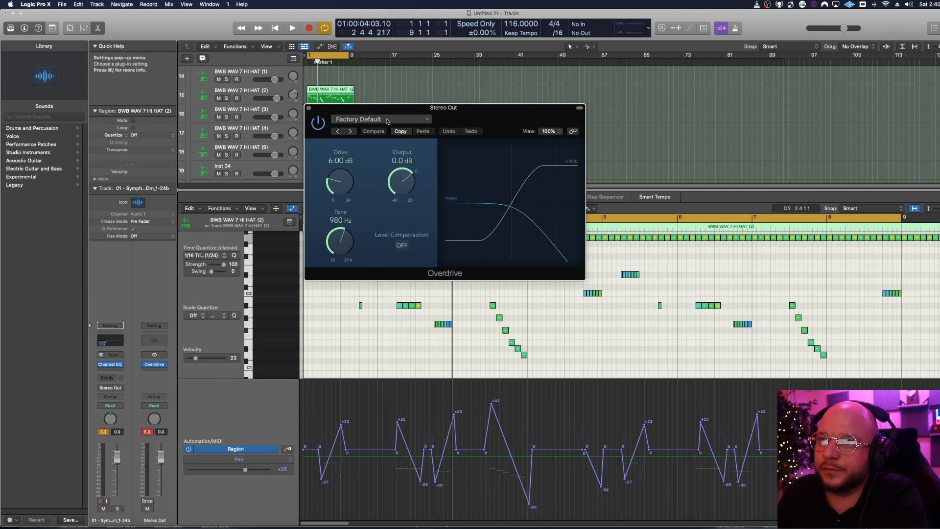
left_click(387, 121)
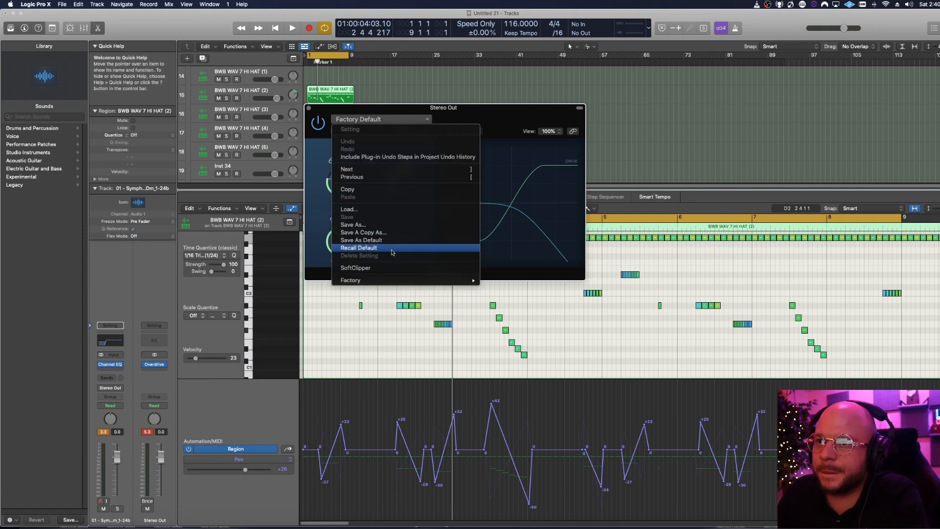
left_click(392, 268)
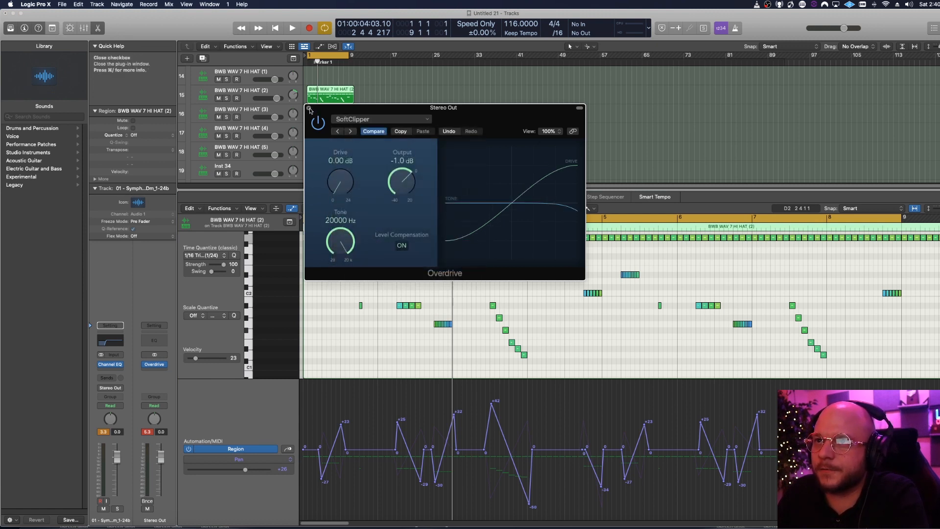
left_click(309, 108)
key("space")
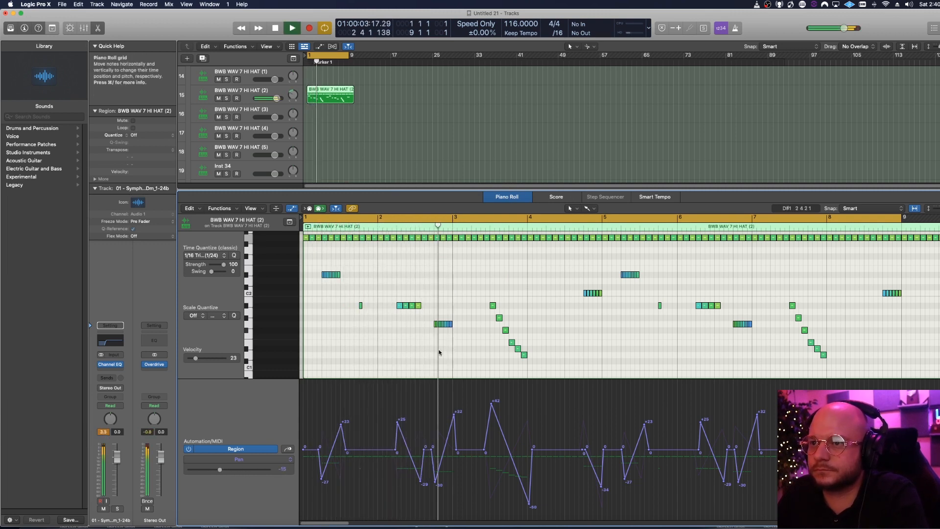
key("space")
Lower the Symphonic One sample track's volume to -3.3 dB and audition the balance
scroll(308, 120, "up", 10)
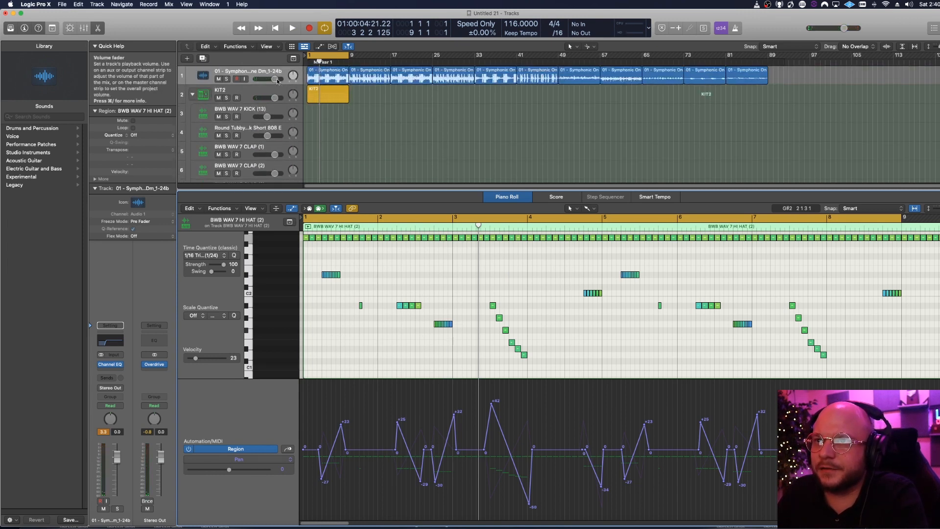
left_click_drag(275, 79, 274, 79)
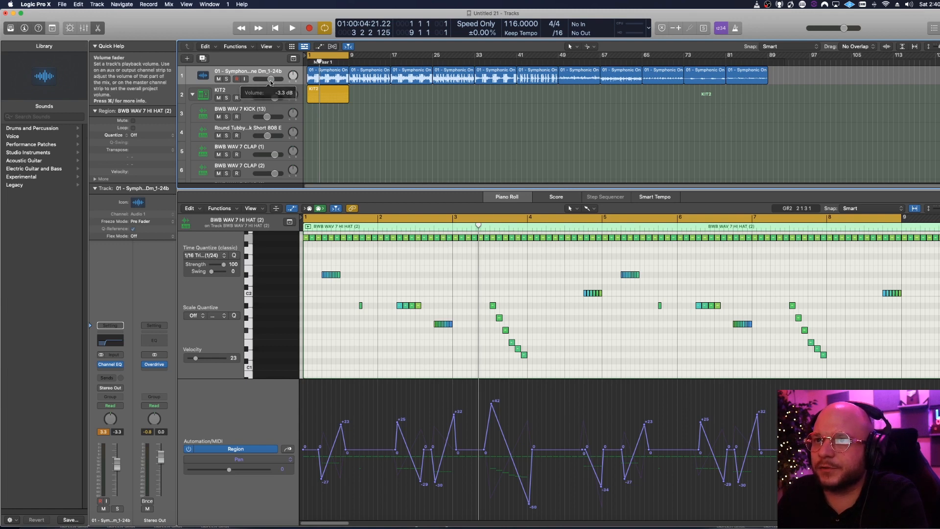
key("space")
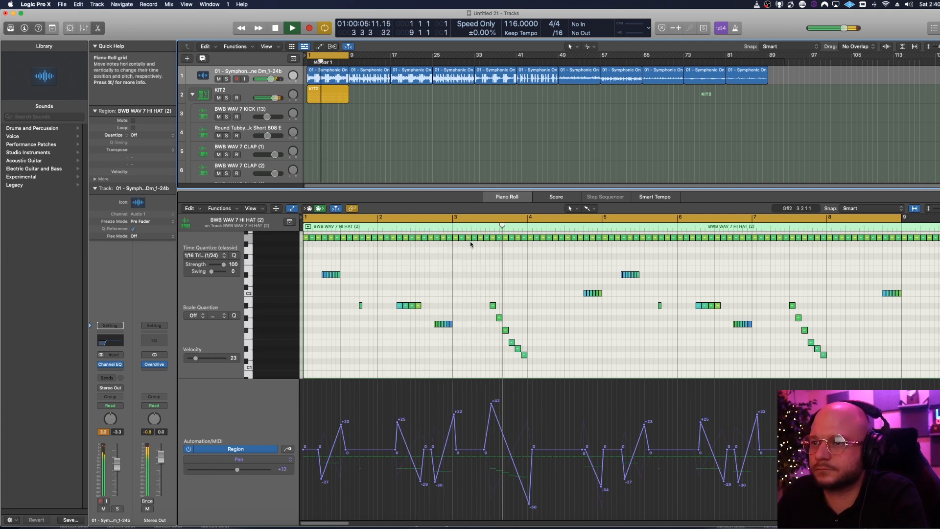
key("space")
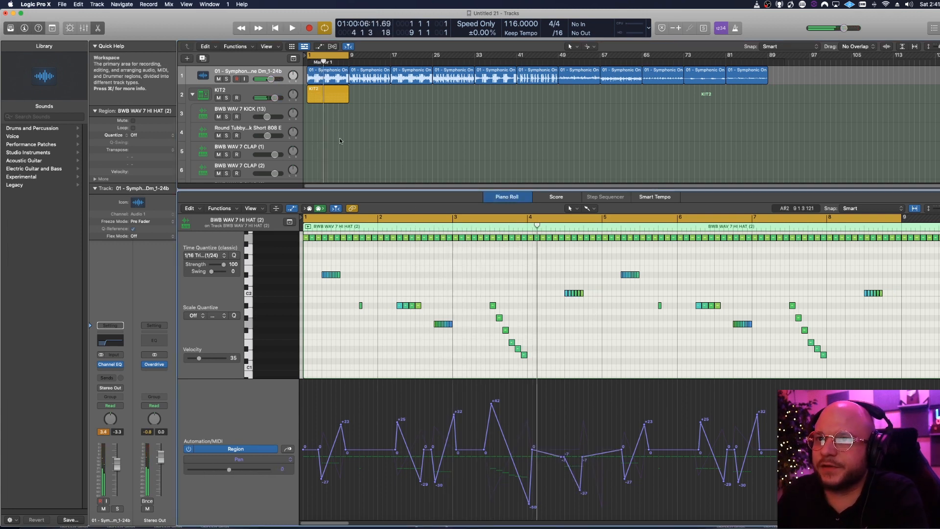
Open the Quick Sampler on the Round Tubby Dark Short 808 E track and set its polyphony to Mono
left_click(302, 129)
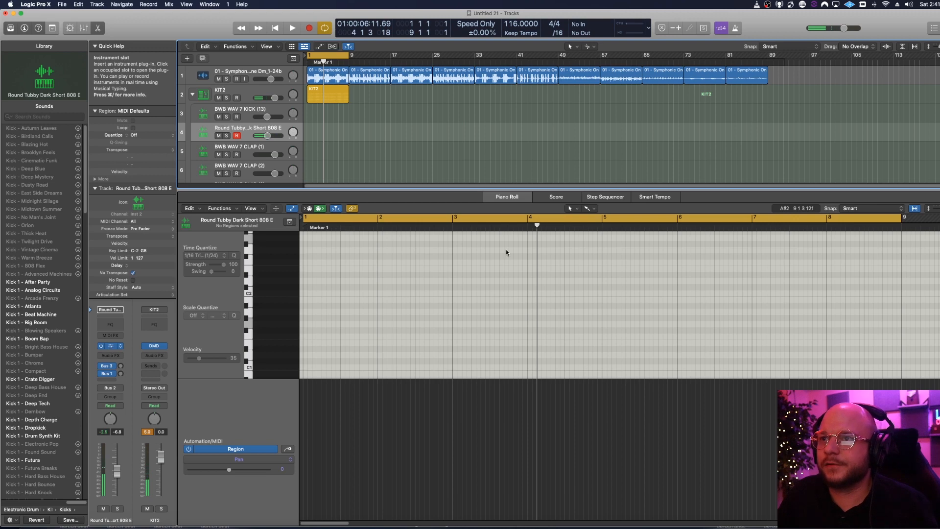
left_click(672, 300)
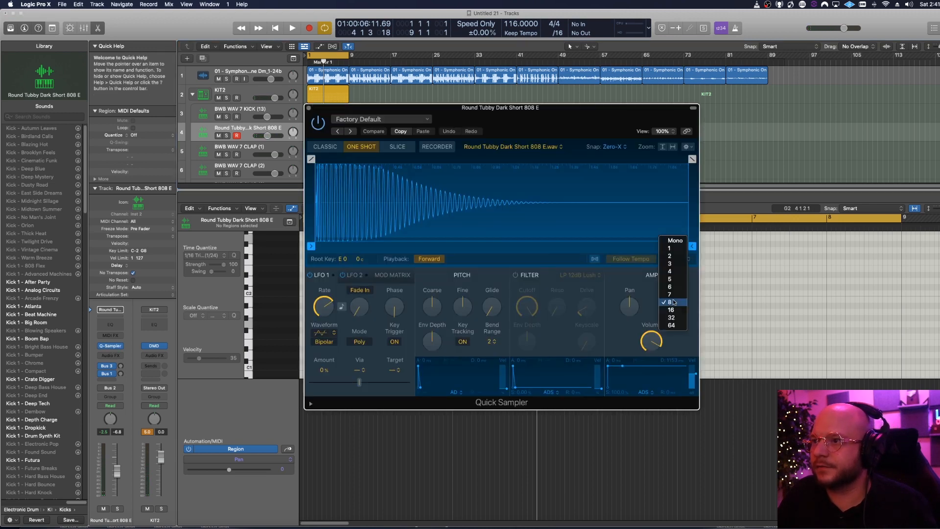
left_click(675, 241)
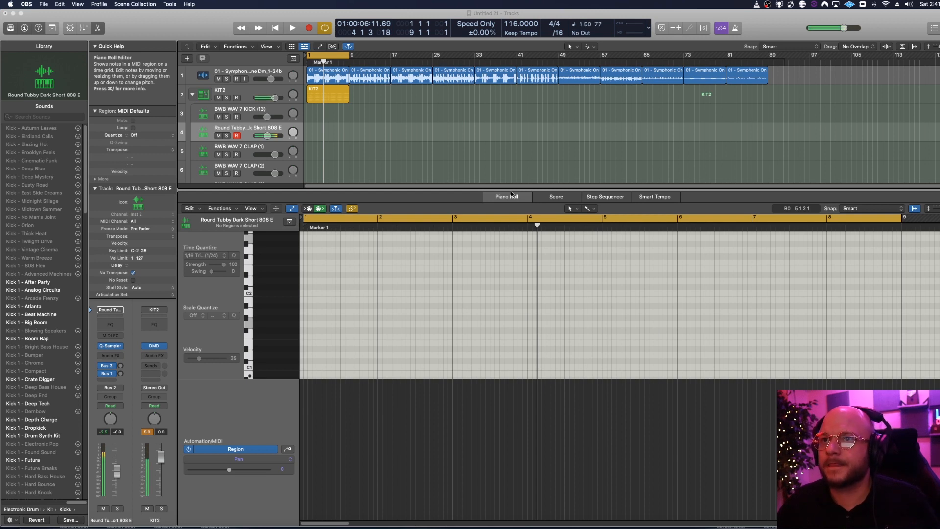
Record an 808 bassline over bars 1–4, mostly on D0, with three-note groups on F0 in bar 2 and A0 in bar 4
left_click(415, 145)
key("space")
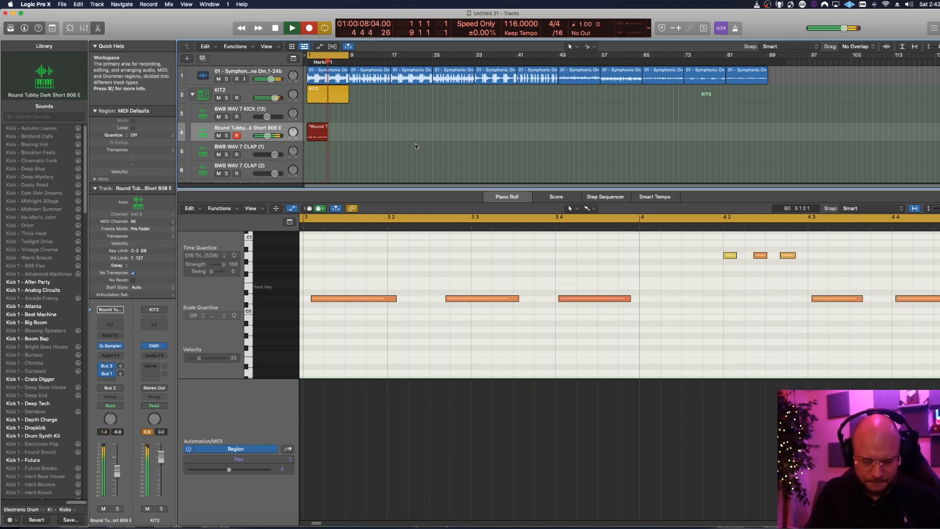
key("space")
Quantize all the recorded 808 notes to 1/16 triplets (1/24) and audition the bassline
left_click(431, 237)
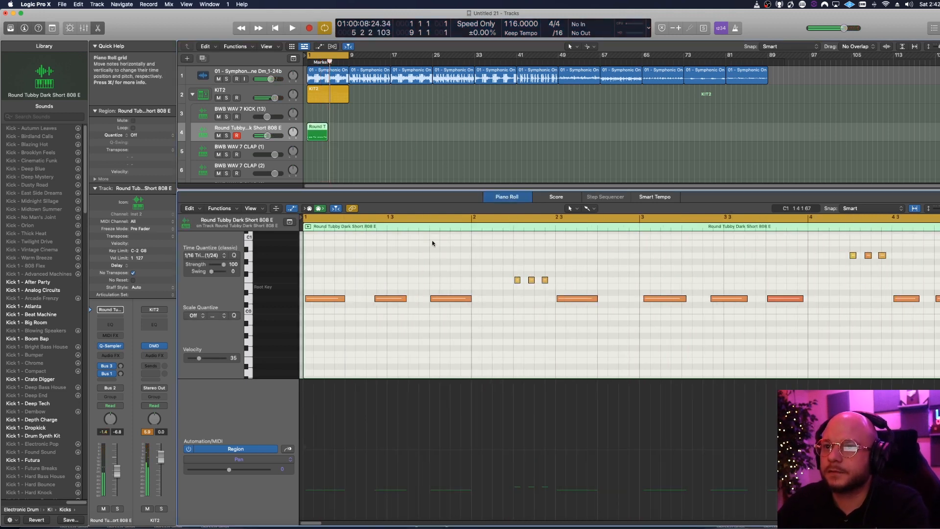
key("super+a")
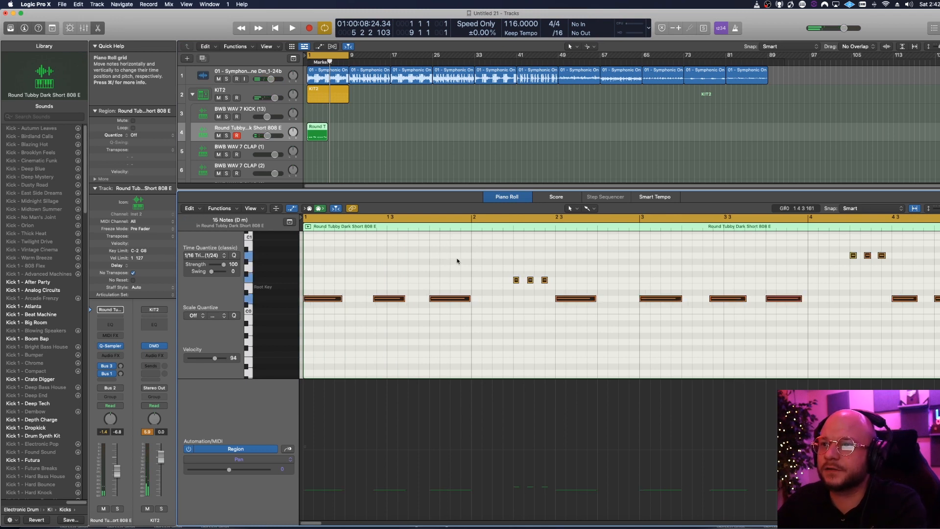
key("space")
left_click(463, 260)
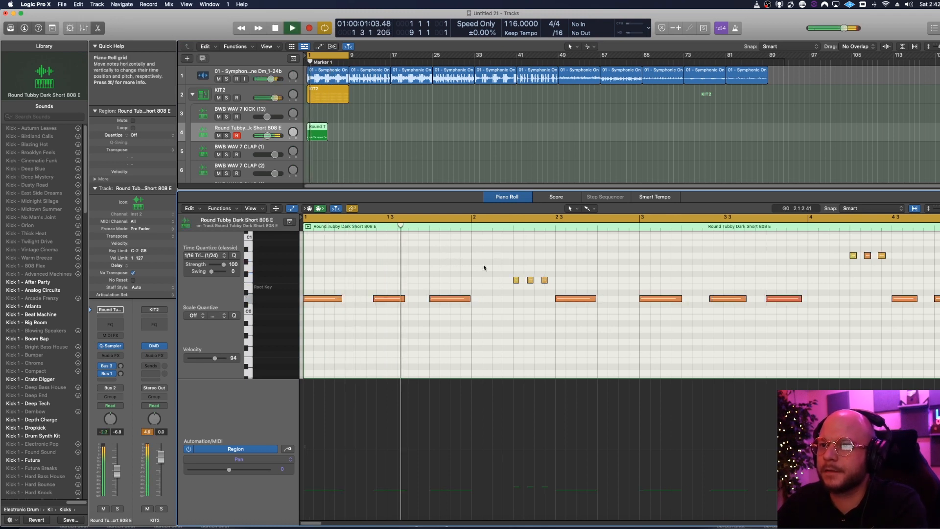
key("space")
Show the Note Velocity lane, raise the velocity of all the 808 notes to 127, and audition the result
left_click(238, 460)
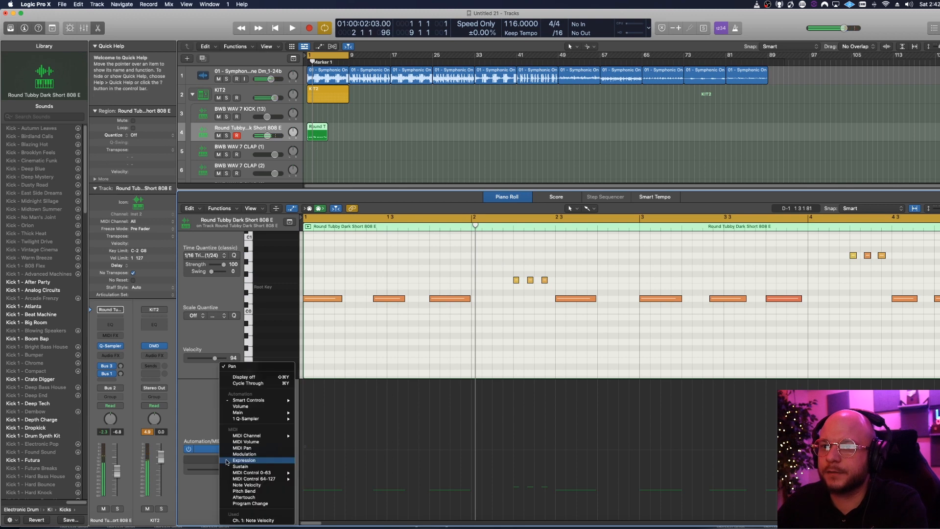
left_click(267, 485)
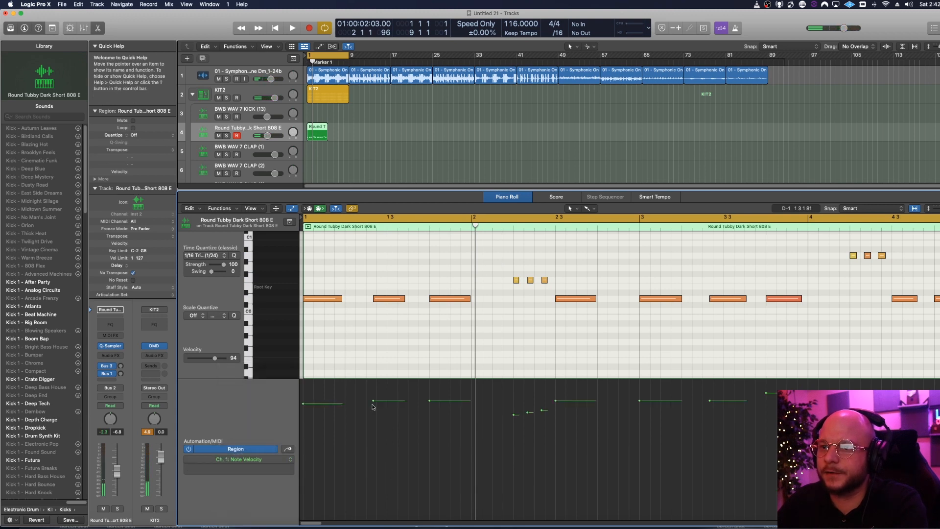
key("super+a")
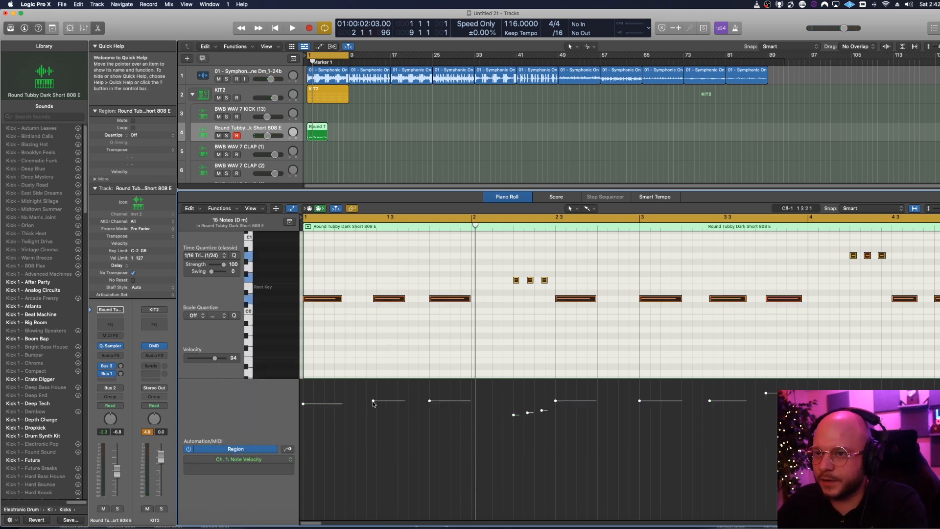
left_click_drag(373, 403, 374, 342)
left_click(536, 322)
key("space")
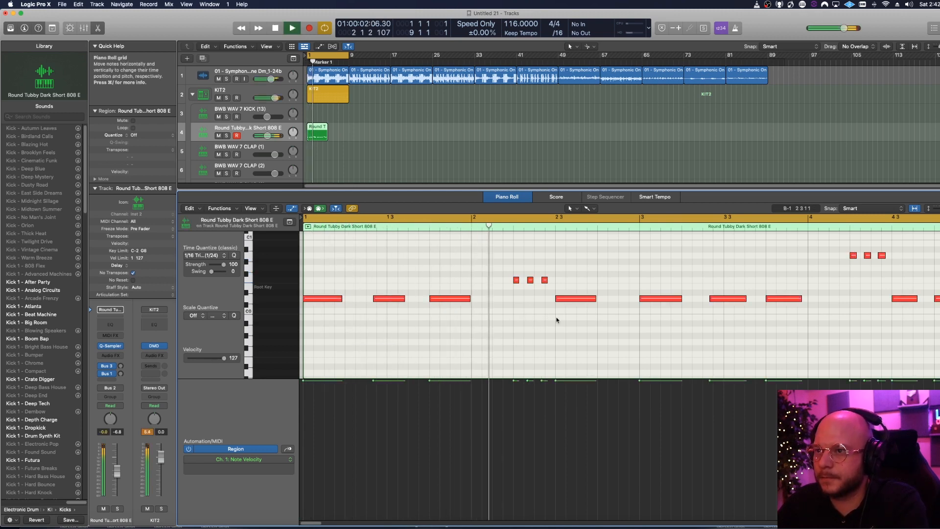
key("space")
In the three-note group in bar 2, raise the second note an octave to F1 and the third to A♯0, auditioning the changes
scroll(539, 313, "up", 2)
left_click(530, 306)
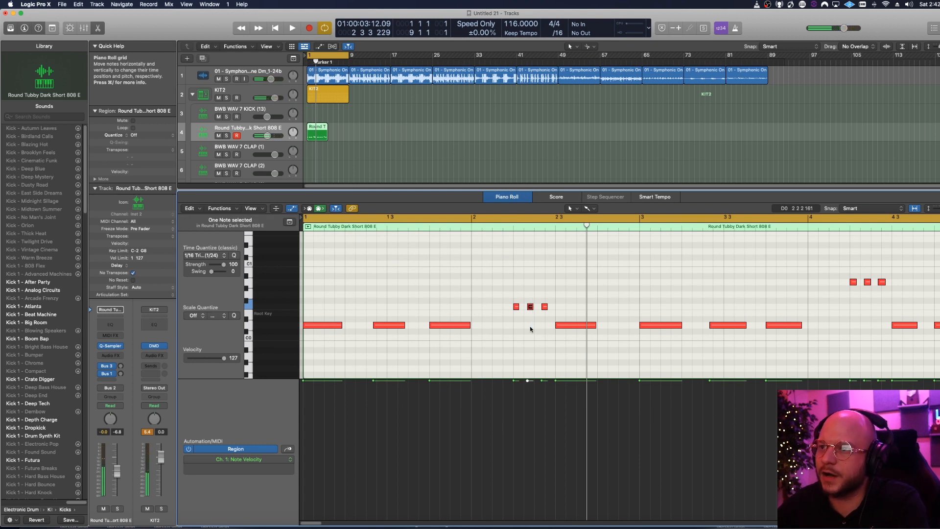
key("space")
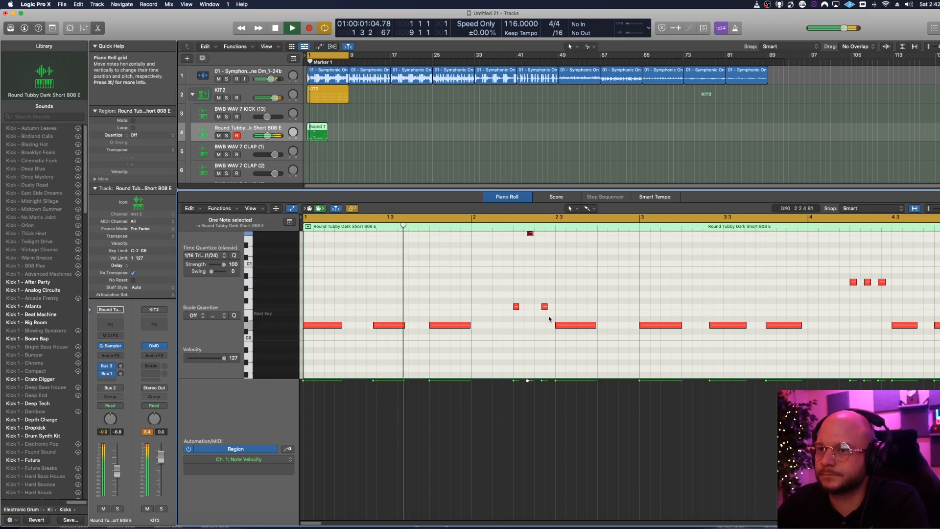
key("space")
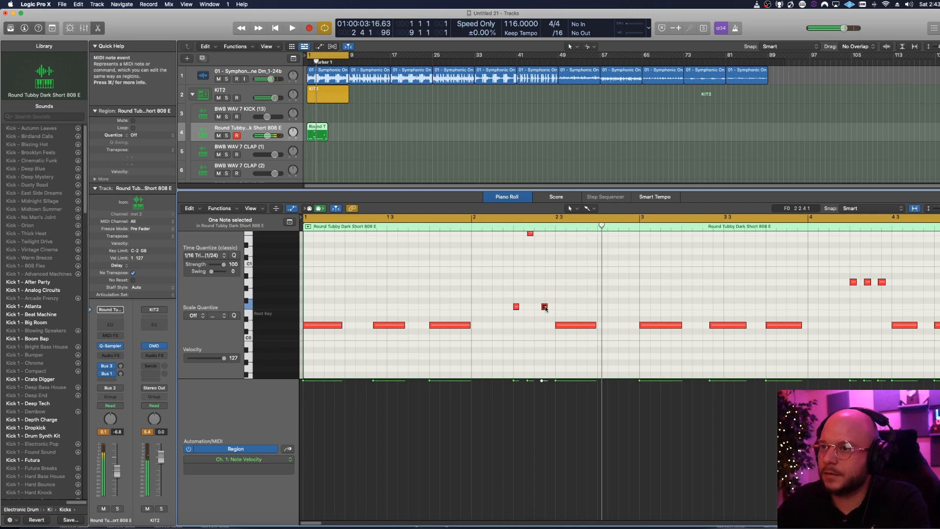
left_click_drag(546, 308, 545, 283)
key("space")
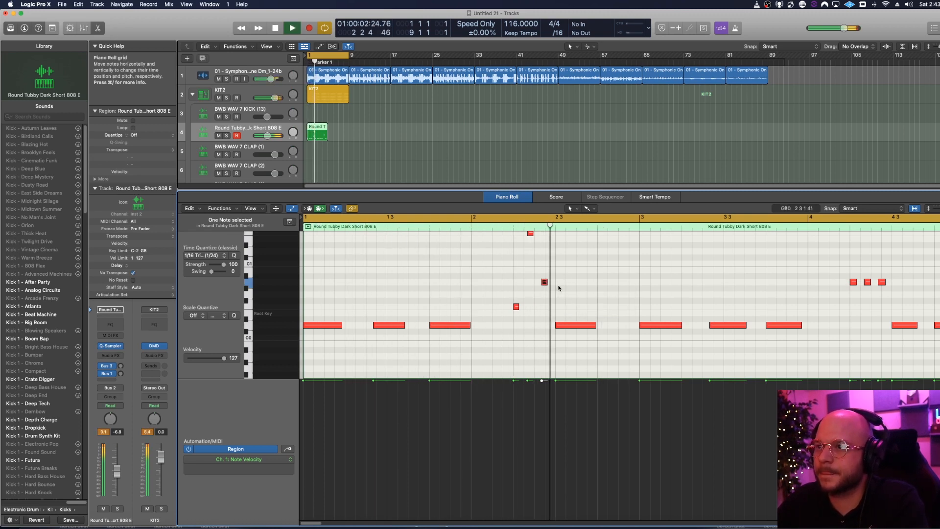
left_click_drag(545, 283, 545, 277)
left_click(622, 281)
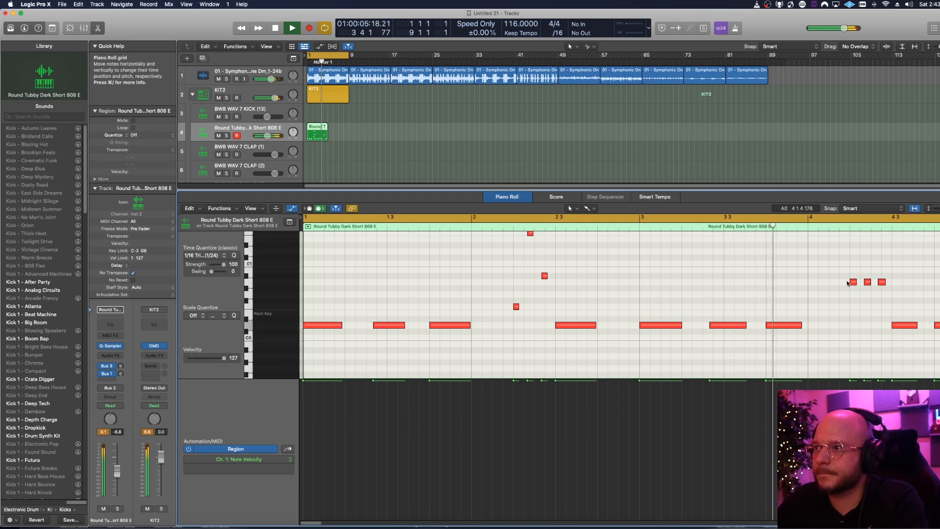
key("space")
Lower the three-note group in bar 4 by about an octave, raise the long note following it to A0, and audition
left_click_drag(846, 271, 886, 296)
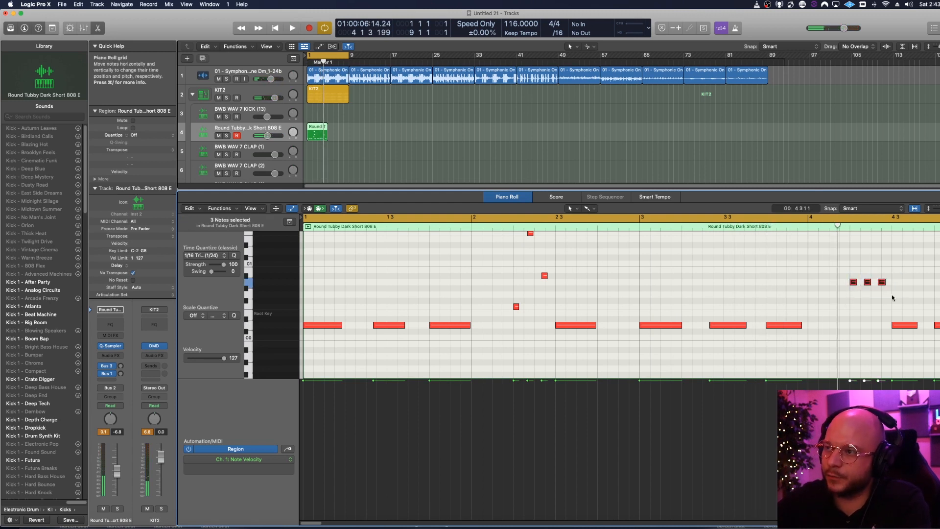
left_click(854, 283)
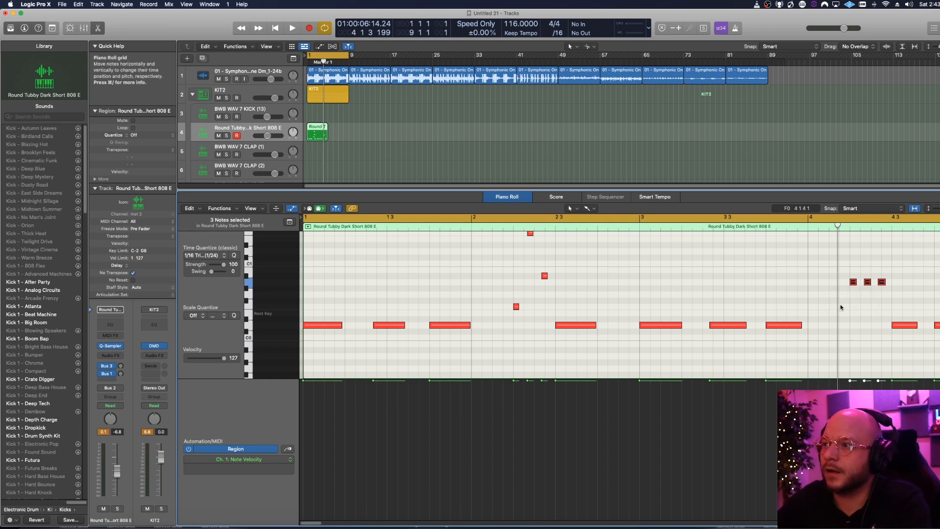
left_click_drag(853, 283, 852, 367)
key("space")
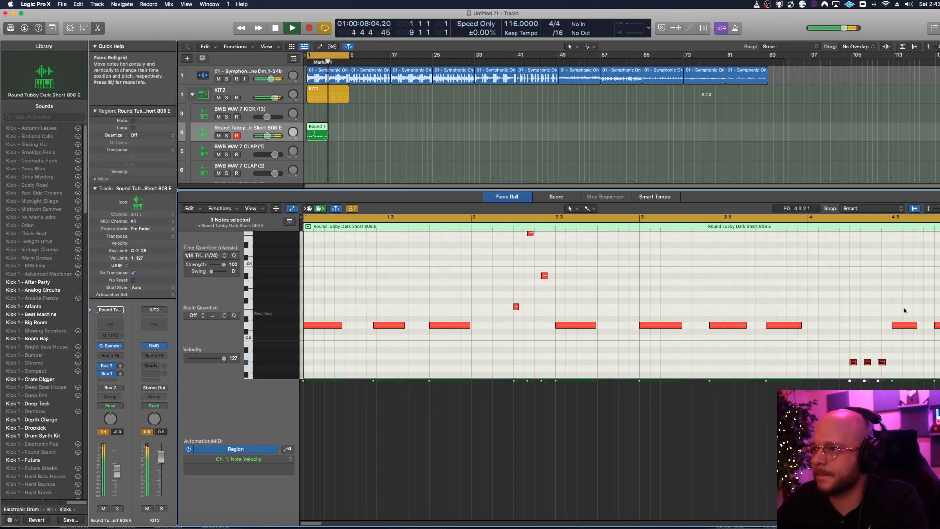
left_click_drag(910, 328, 911, 285)
key("space")
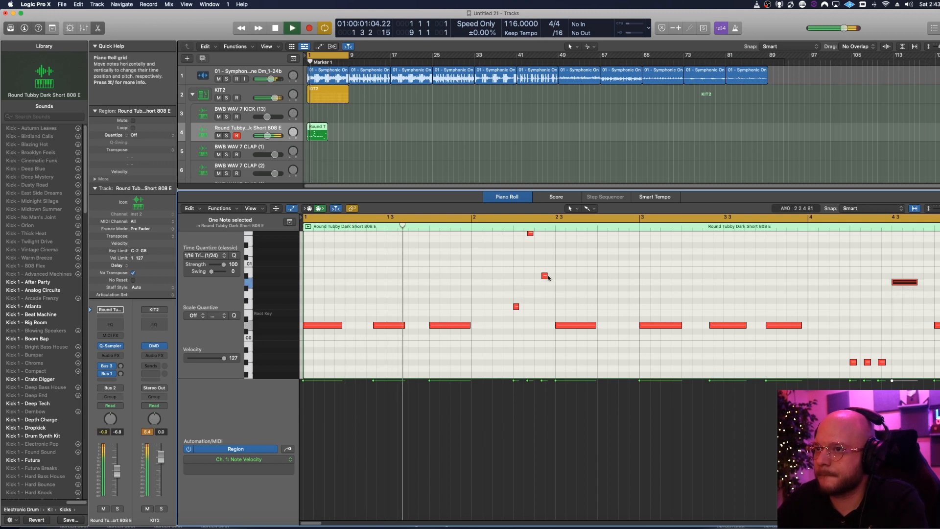
Lower the third note of the bar 2 group to A0 and audition the bassline
left_click_drag(545, 277, 544, 282)
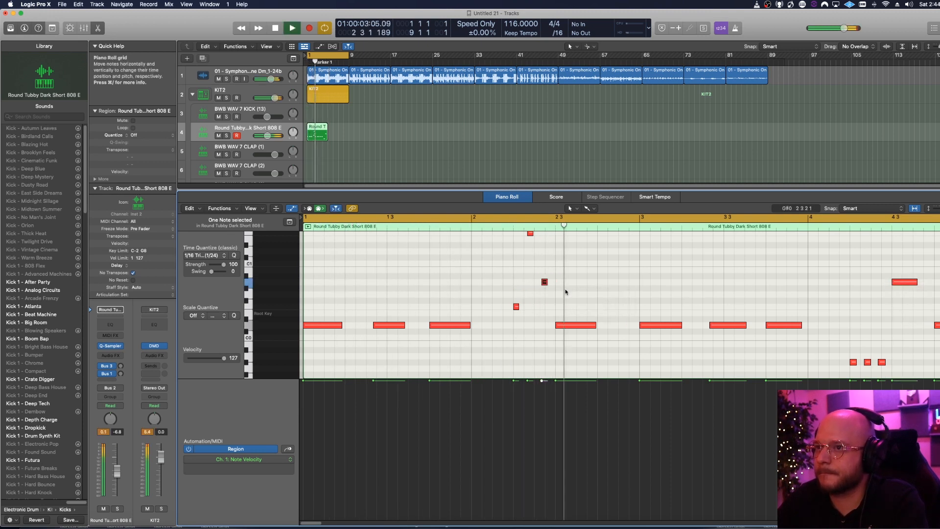
key("space")
key("space")
left_click(854, 270)
key("space")
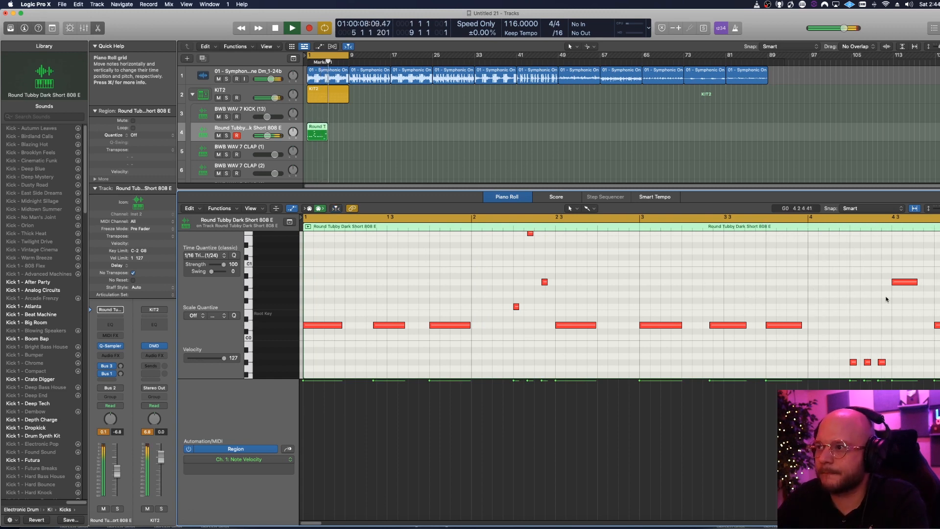
key("space")
Raise the last 808 note in bar 4 to A♯0 and audition the ending
left_click_drag(937, 325, 937, 276)
key("space")
left_click(905, 305)
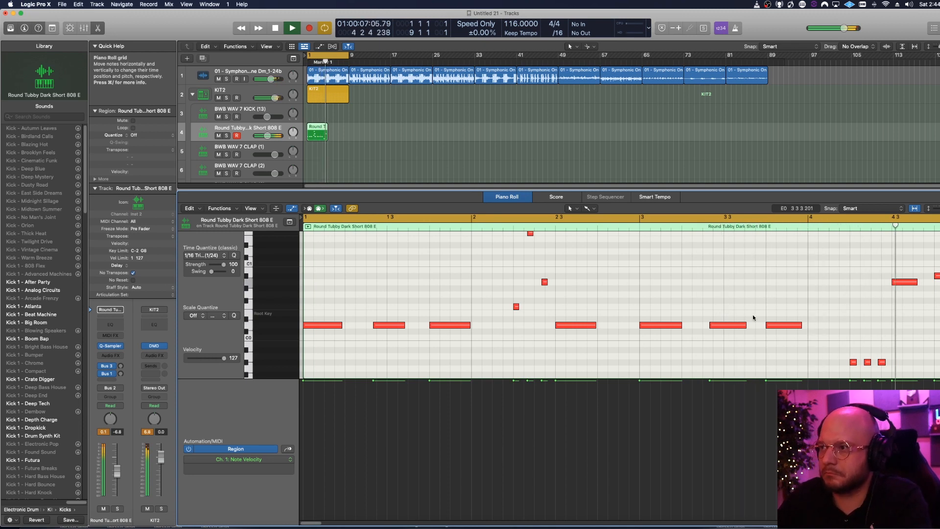
key("space")
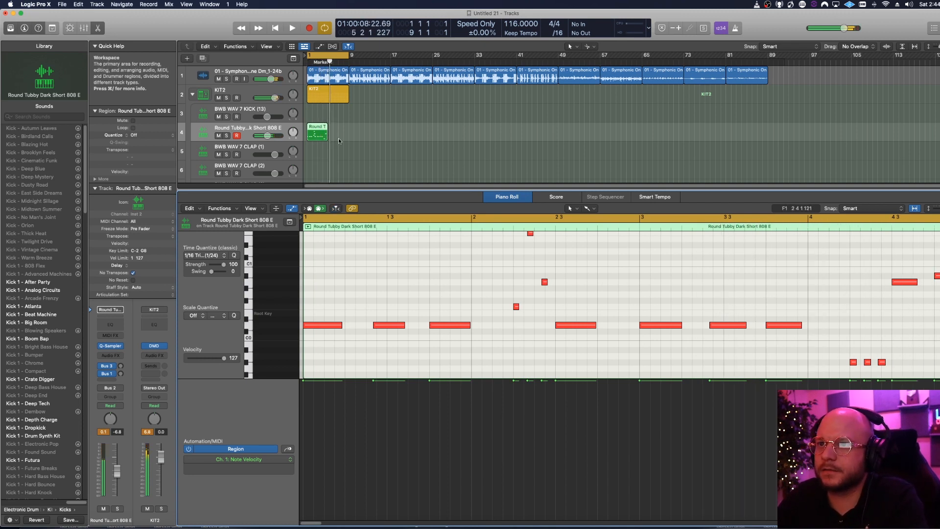
Loop the four-bar 808 region through bar 8 and play it back
left_click_drag(326, 126, 349, 127)
key("space")
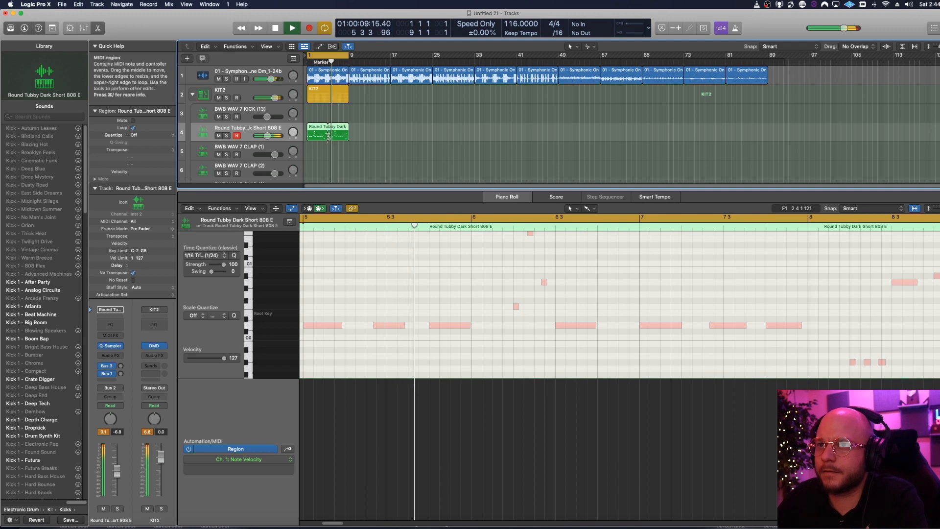
Divide the 808 region at bar 5 and select its second half for editing
key("space")
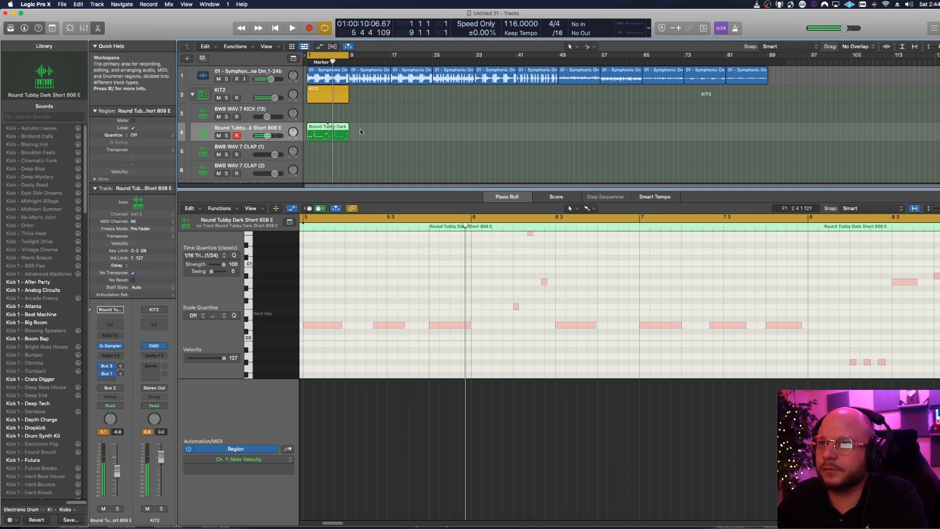
left_click(329, 133, "super")
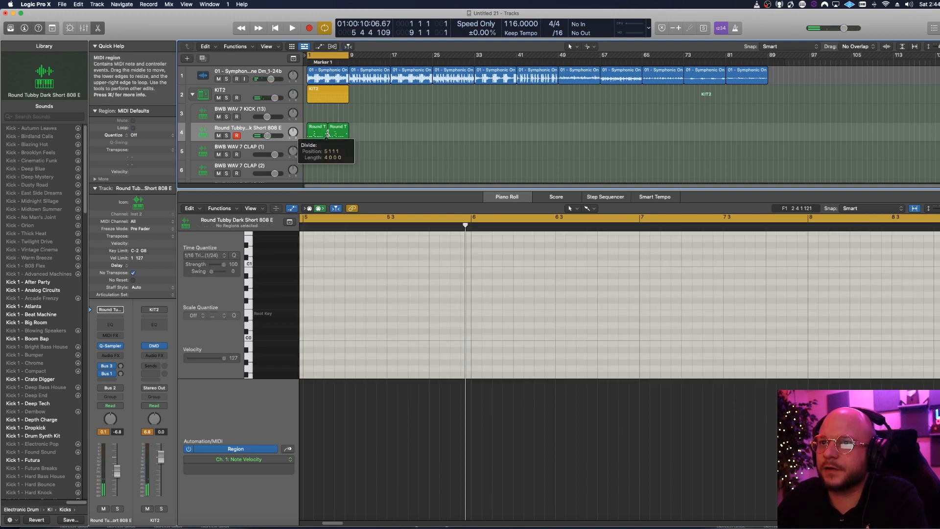
left_click(337, 136)
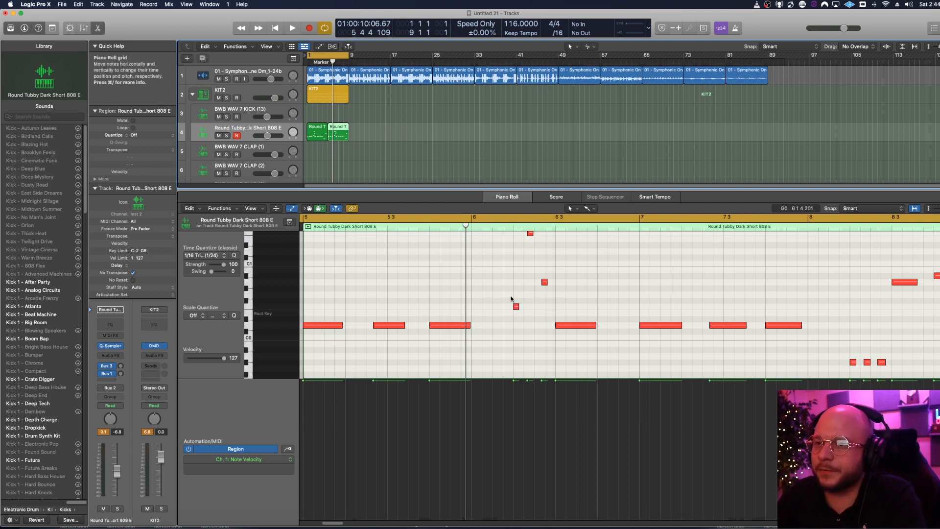
Move the cycle range to bars 5 through 8 and audition the second 808 region
key("Return")
left_click(334, 58)
left_click_drag(330, 56, 348, 62)
key("space")
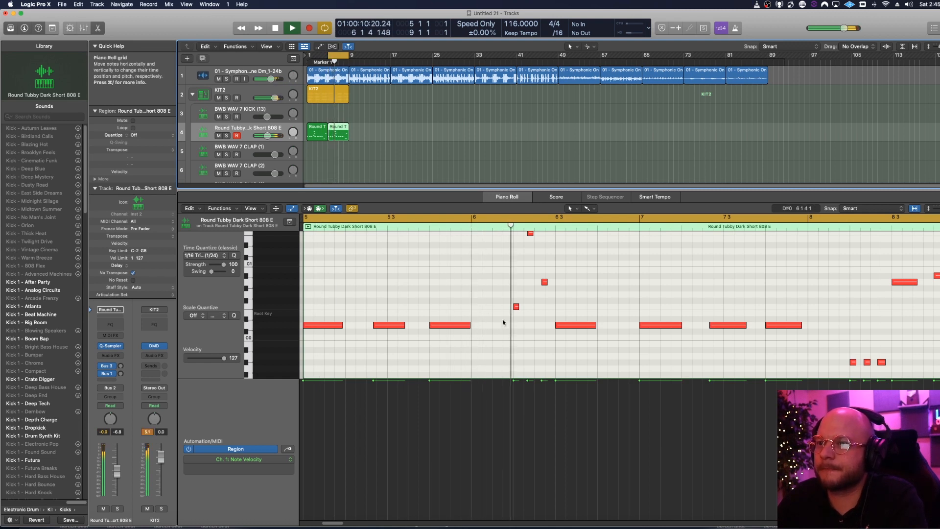
Replace the three short 808 notes in bar 6 with E1 notes at velocity 127 and play them back
key("space")
left_click(516, 306)
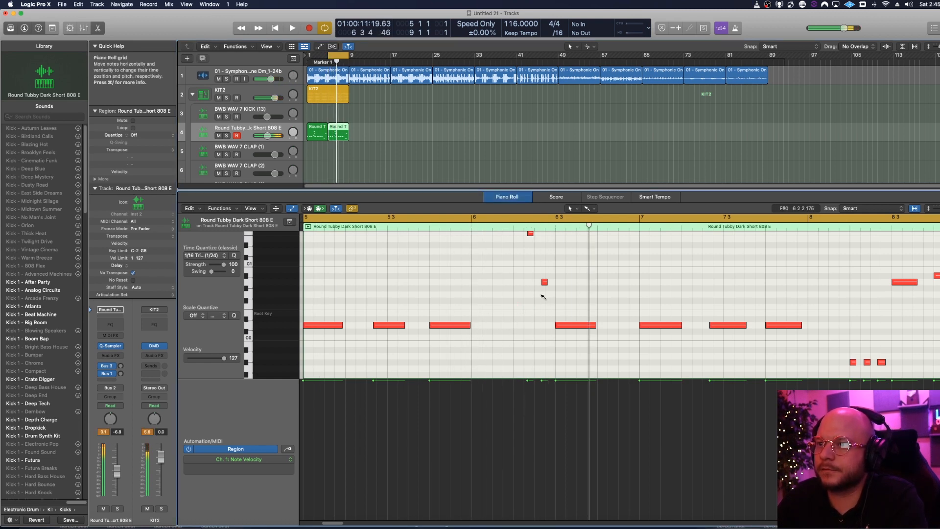
left_click(516, 238)
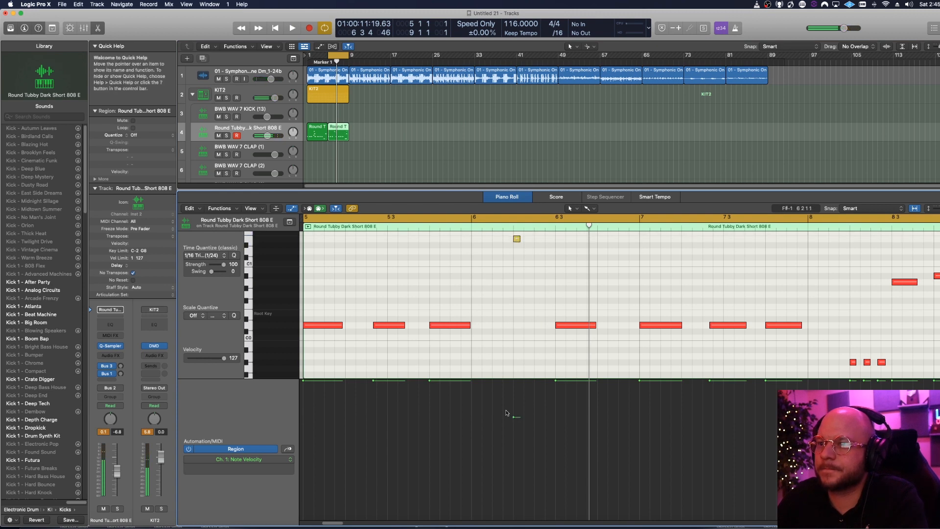
left_click_drag(516, 417, 514, 381)
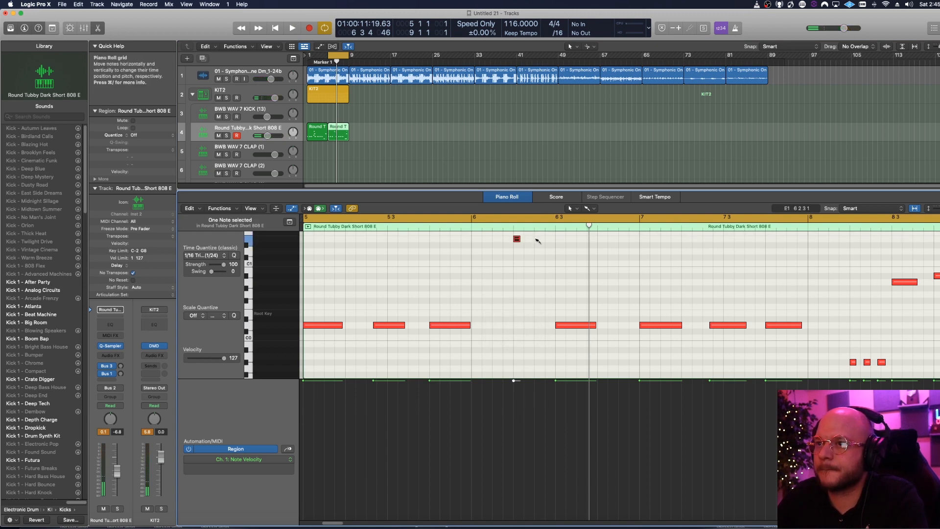
left_click(531, 239)
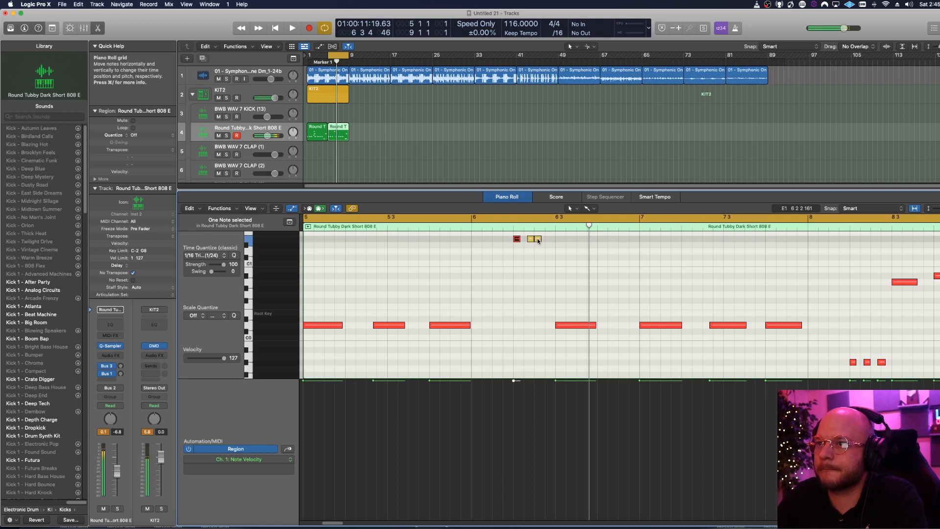
left_click(541, 240)
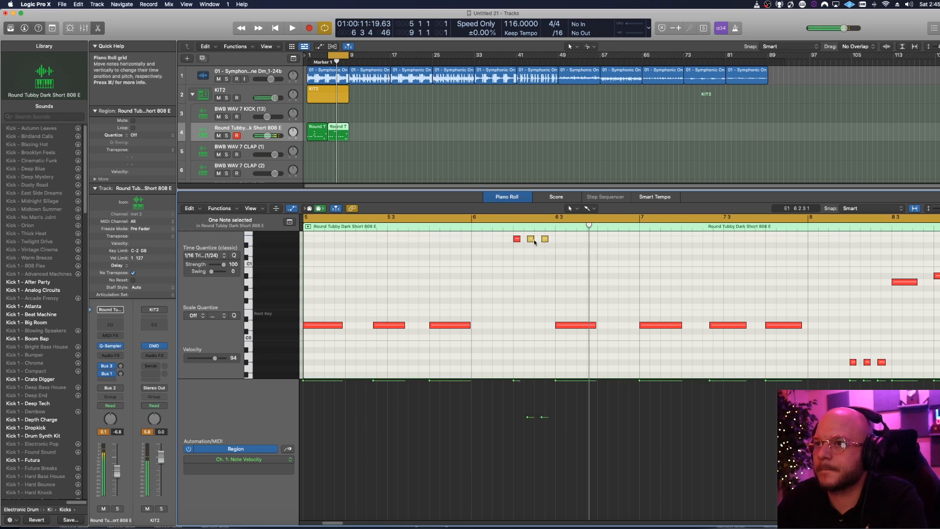
left_click_drag(567, 259, 527, 237)
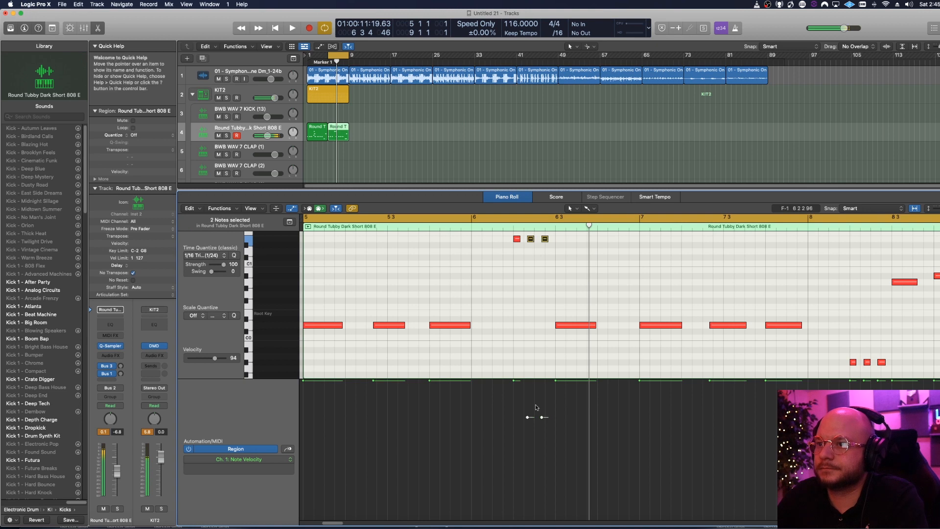
left_click_drag(530, 419, 536, 377)
key("space")
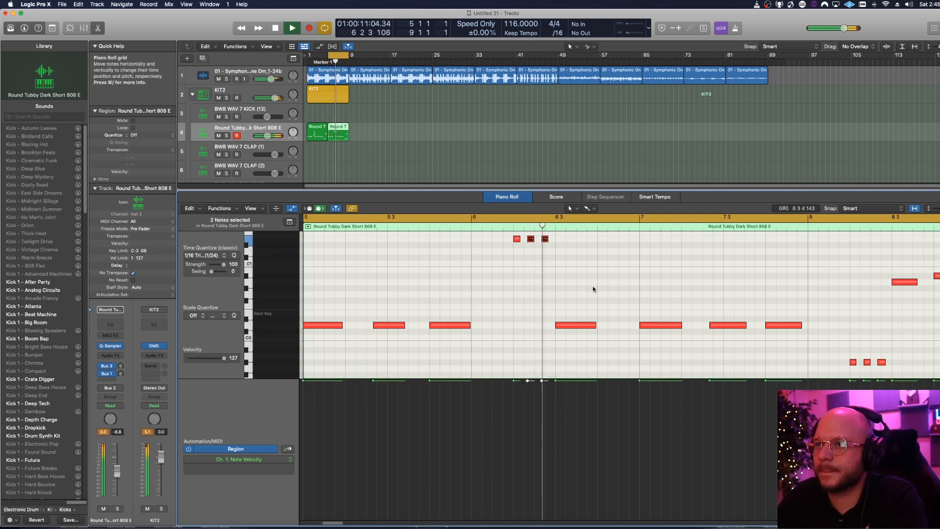
Raise the three short 808 notes in bar 6 to F1 and audition the change
key("space")
left_click_drag(552, 262, 519, 236)
key("space")
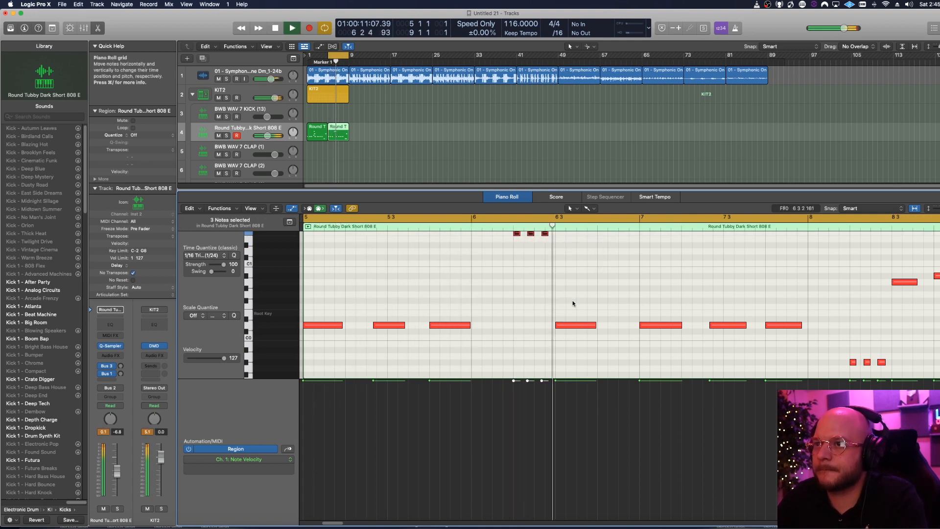
Add a short G♯-1 note near the end of bar 6 at velocity 127 and audition it
key("space")
left_click_drag(619, 360, 625, 363)
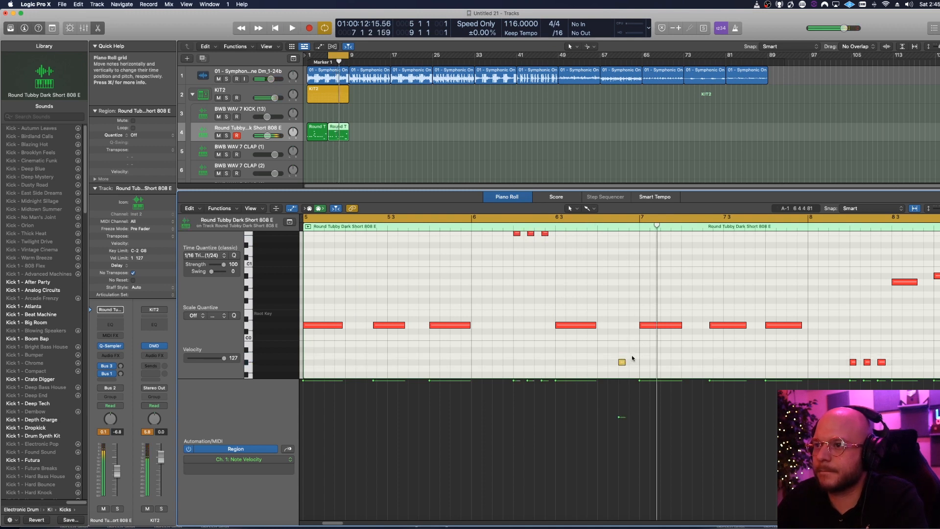
left_click_drag(620, 417, 619, 380)
key("space")
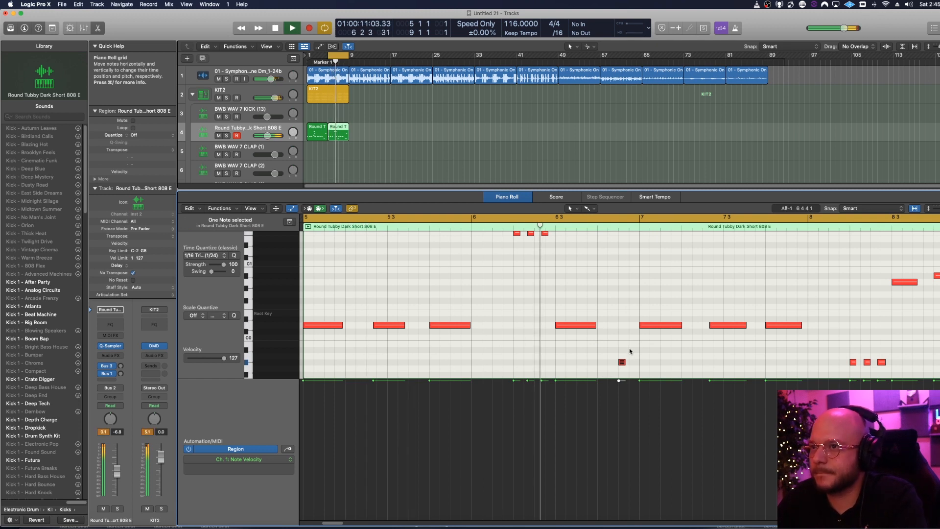
Move the new short note in bar 6 earlier to beat 4, raise it to A-1, and play it back
key("space")
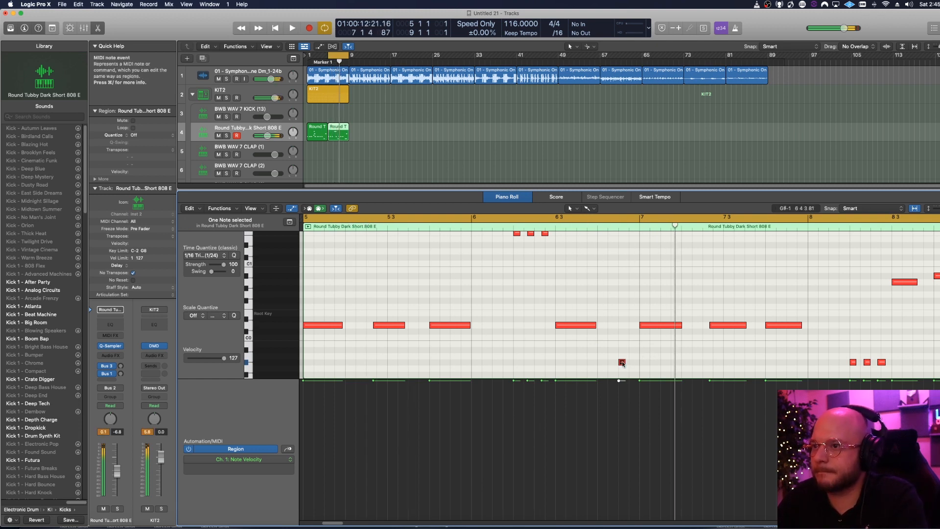
left_click_drag(620, 362, 601, 357)
key("space")
Raise the three short notes in bar 8 to A-1 and the matching group in the first 808 region likewise
left_click_drag(828, 355, 921, 375)
left_click_drag(853, 365, 853, 358)
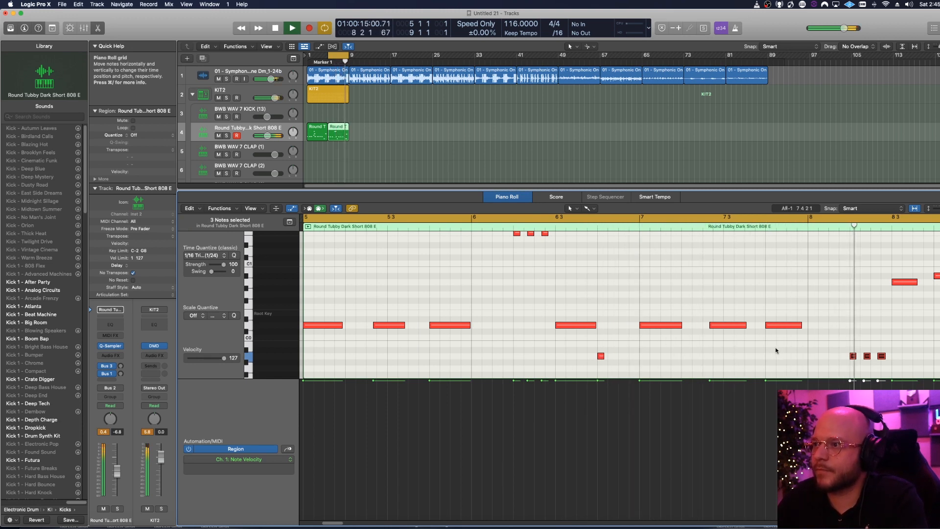
key("space")
left_click(317, 132)
left_click_drag(817, 350, 911, 376)
left_click_drag(853, 362, 853, 355)
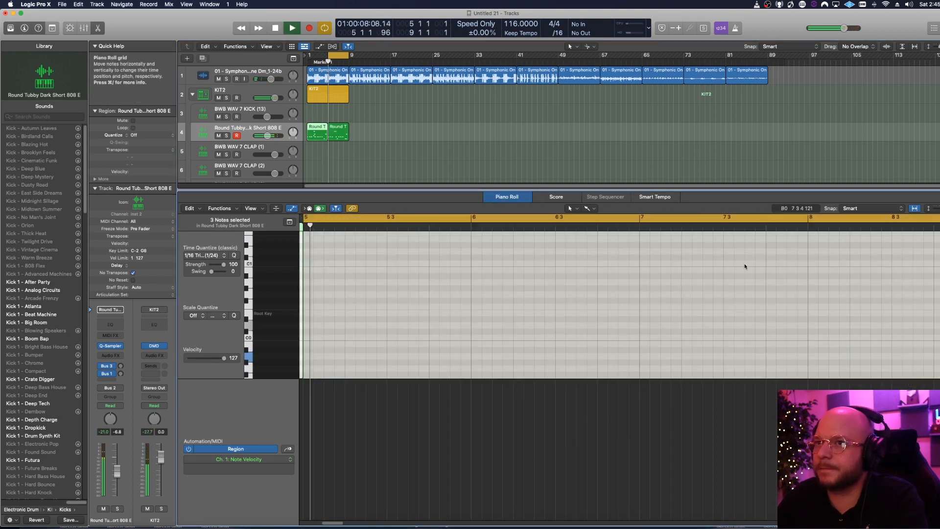
Audition the second 808 region and raise the last note in bar 8 to D1
key("space")
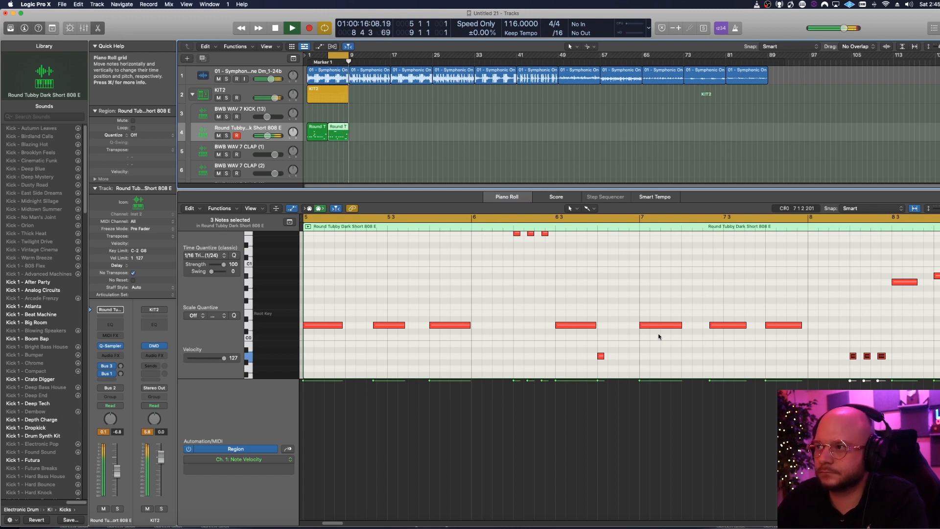
key("space")
left_click_drag(938, 276, 938, 251)
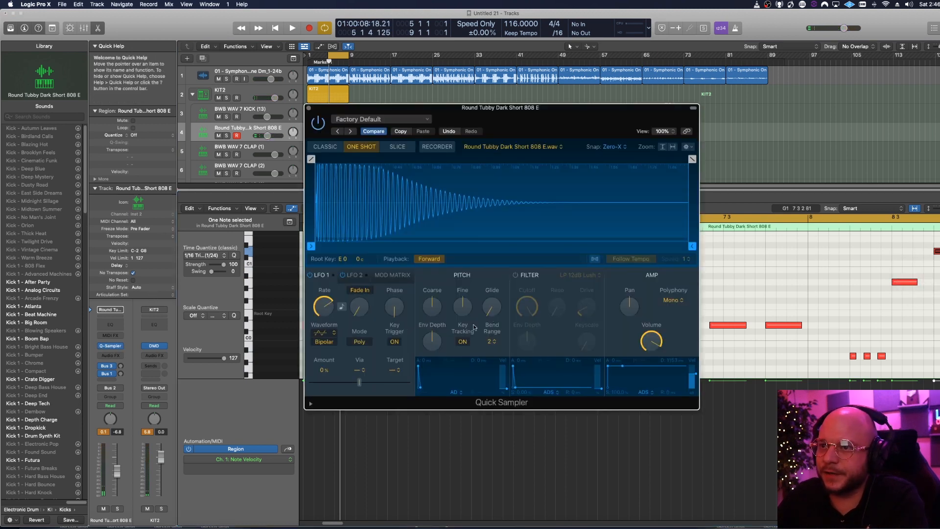
Set the 808's Quick Sampler glide to 51 ms, audition it, and close the plug-in
left_click_drag(493, 315, 493, 312)
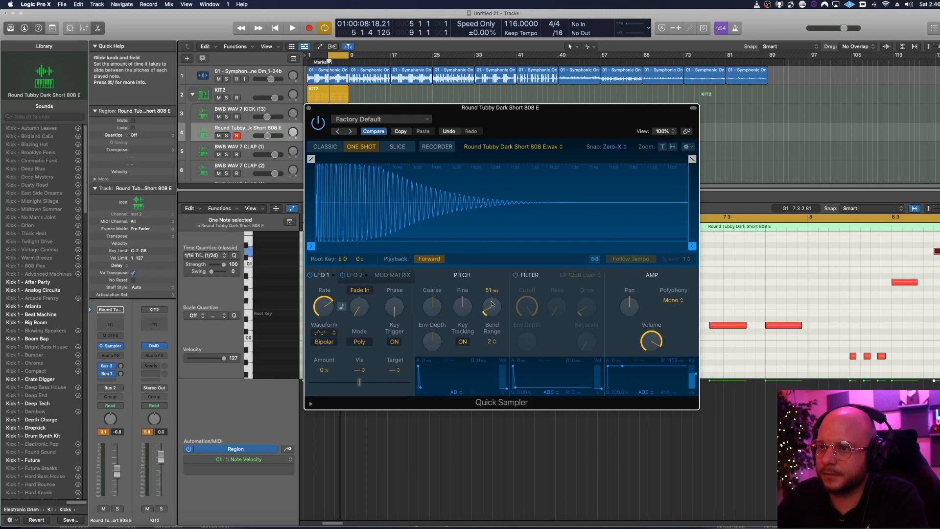
key("space")
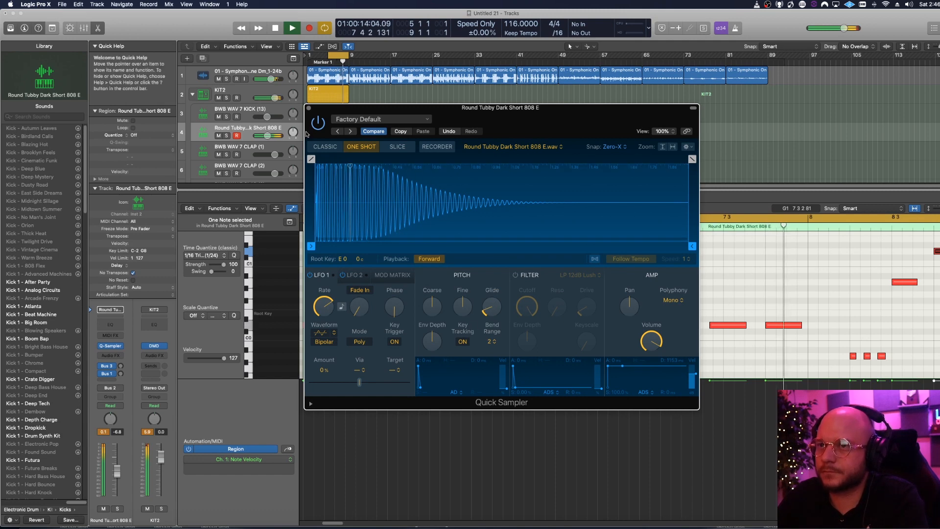
key("super+w")
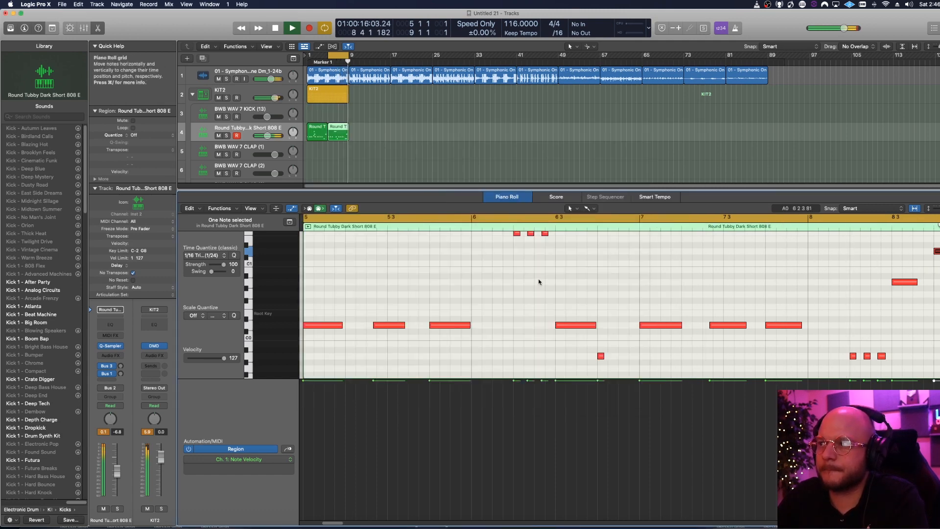
left_click(713, 285)
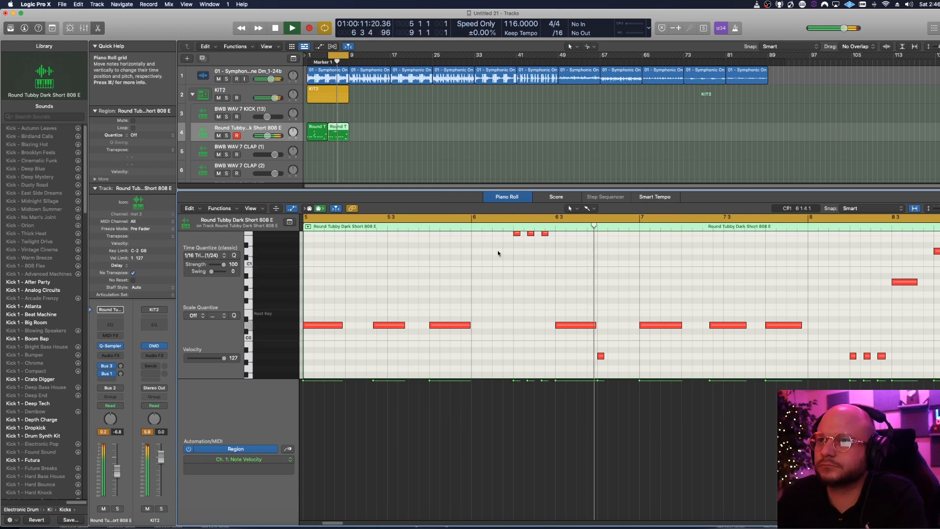
Enlarge the arrangement area and move the cycle range to bars 9 through 16
left_click_drag(401, 191, 400, 257)
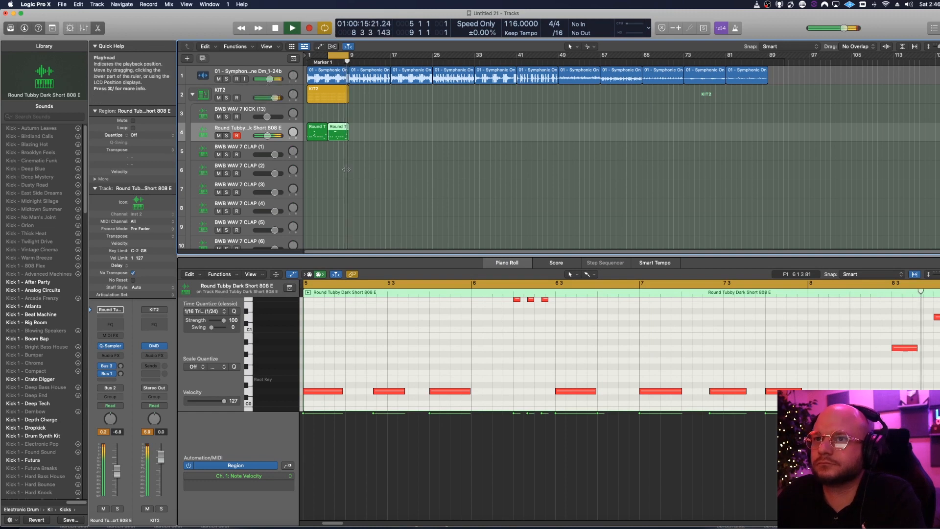
key("space")
left_click_drag(337, 55, 297, 58)
left_click(324, 56)
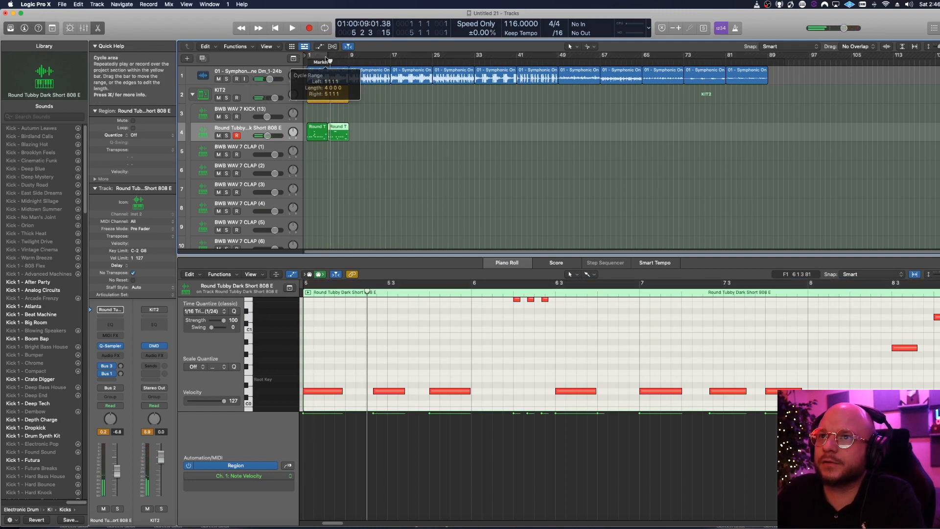
left_click_drag(328, 59, 383, 59)
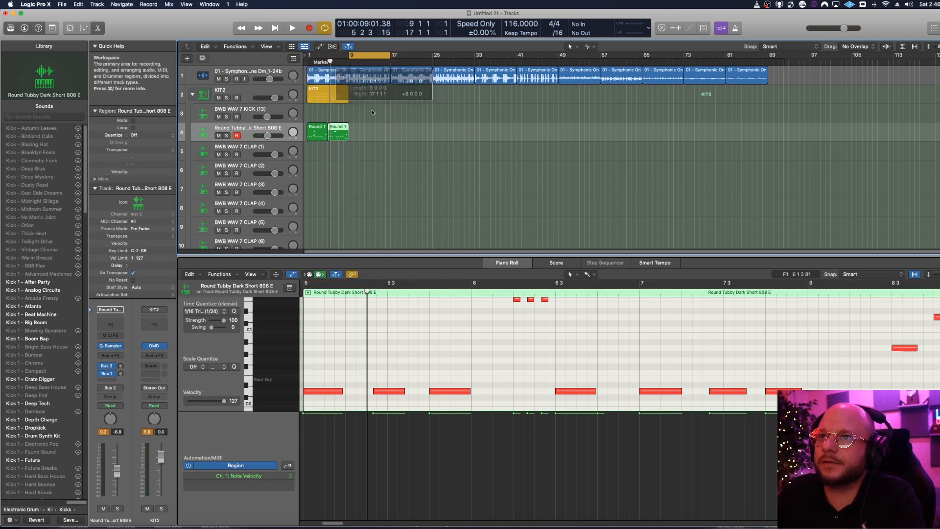
Copy the KIT2 pattern and both 808 regions to bar 9 and play the new section
left_click(354, 103)
left_click_drag(368, 94, 312, 135)
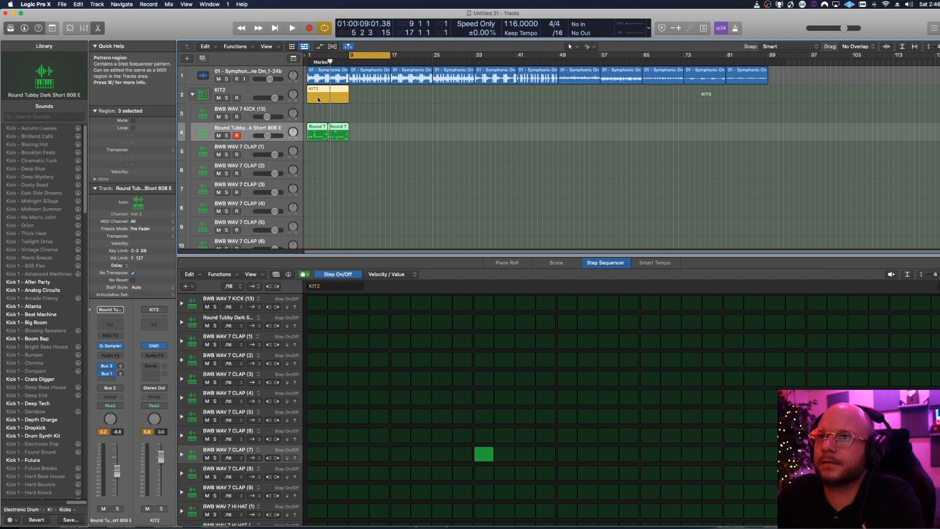
left_click_drag(325, 100, 367, 102)
key("space")
Trim the BWB WAV 7 HI HAT (2) region to end at bar 9, copy it to bar 9, and audition it
scroll(370, 146, "down", 1)
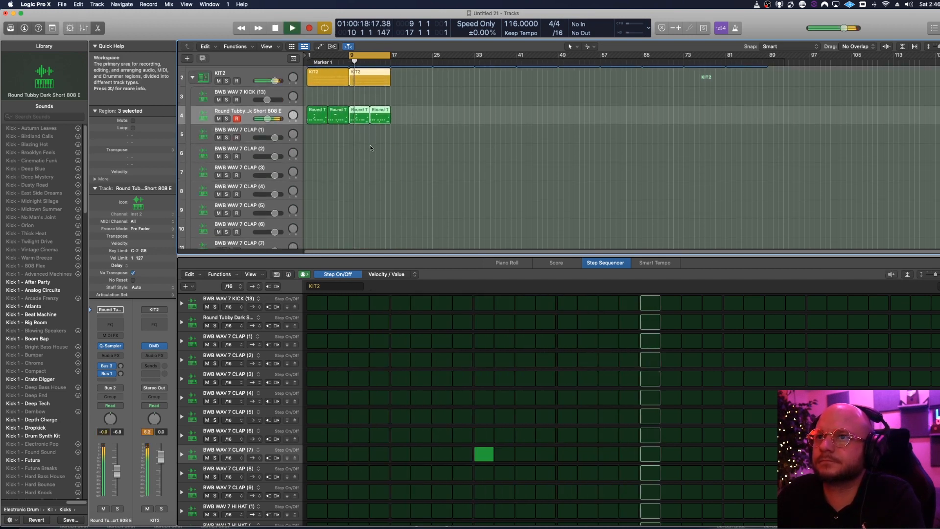
scroll(370, 147, "down", 10)
scroll(350, 129, "up", 3)
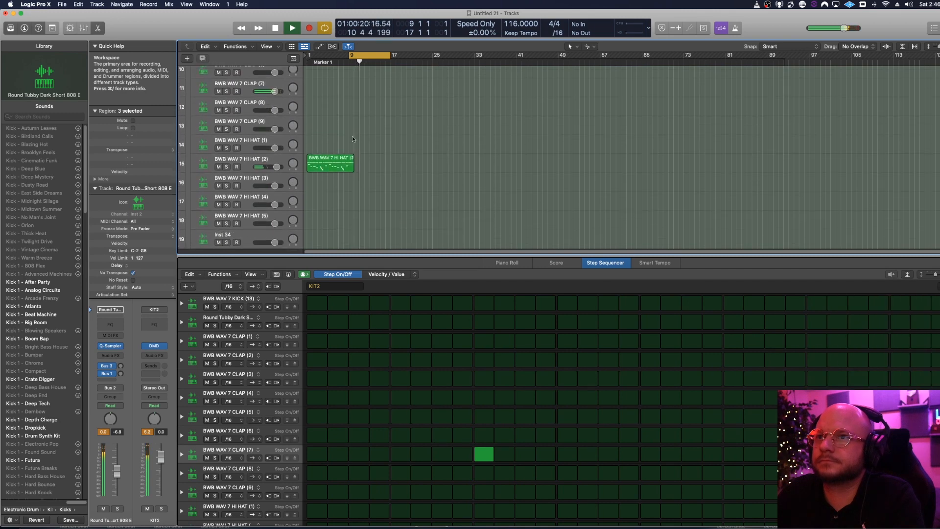
left_click_drag(349, 164, 394, 167)
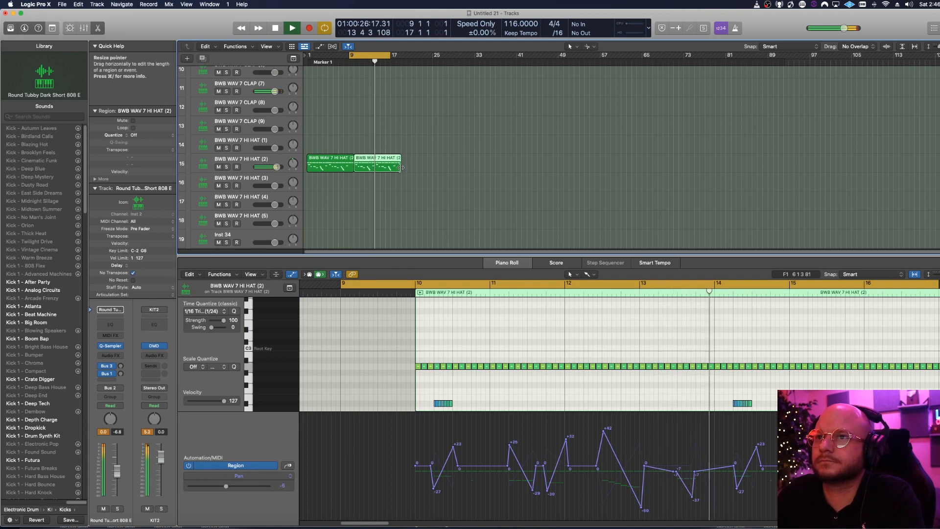
key("space")
left_click_drag(351, 166, 389, 168)
key("space")
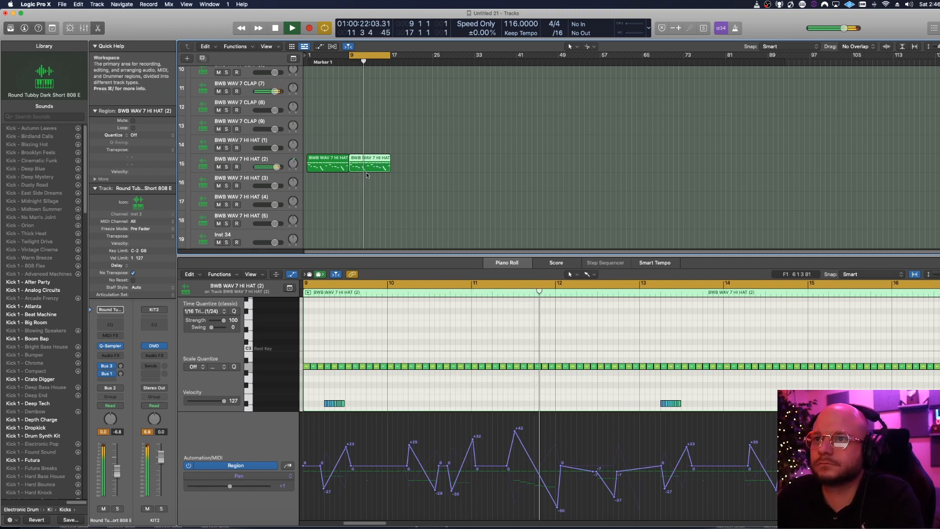
Set the cycle range to bars 1 through 16 and review the drum and 808 tracks during playback
scroll(366, 173, "up", 2)
scroll(366, 172, "up", 5)
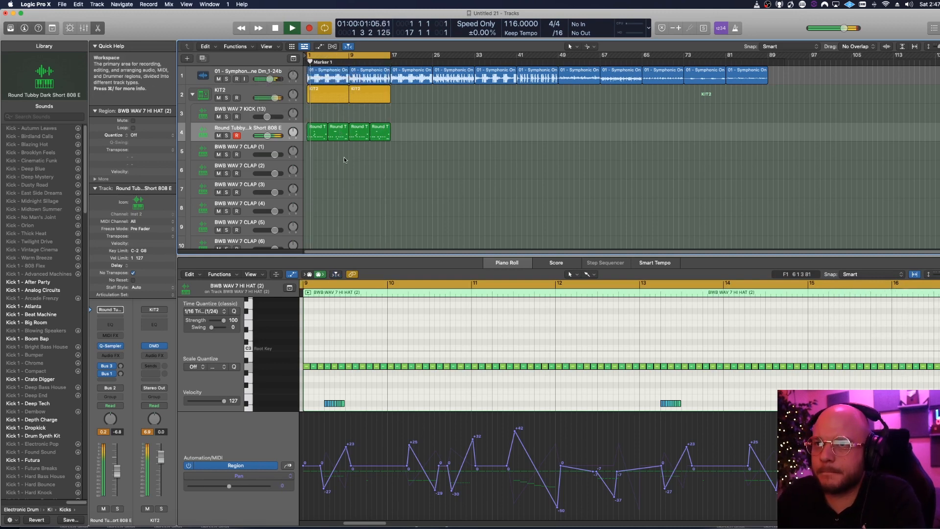
scroll(345, 157, "down", 8)
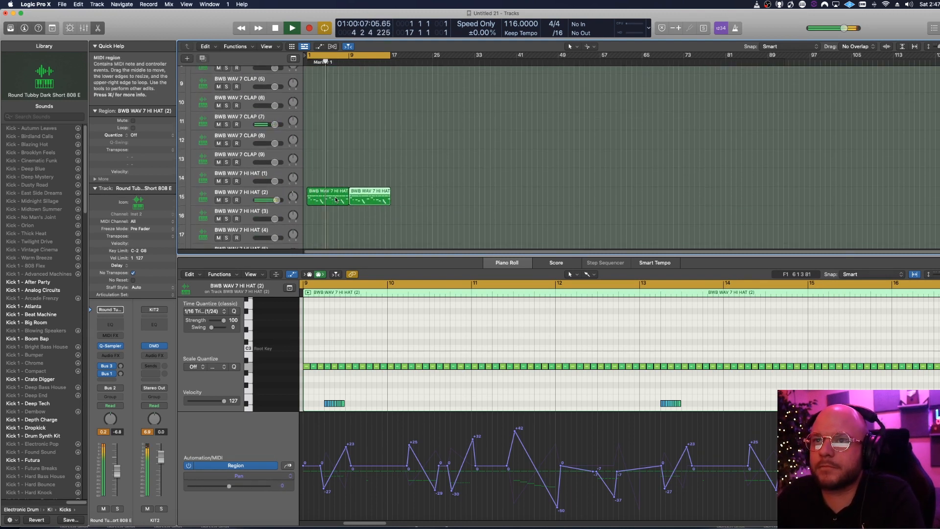
scroll(332, 197, "down", 3)
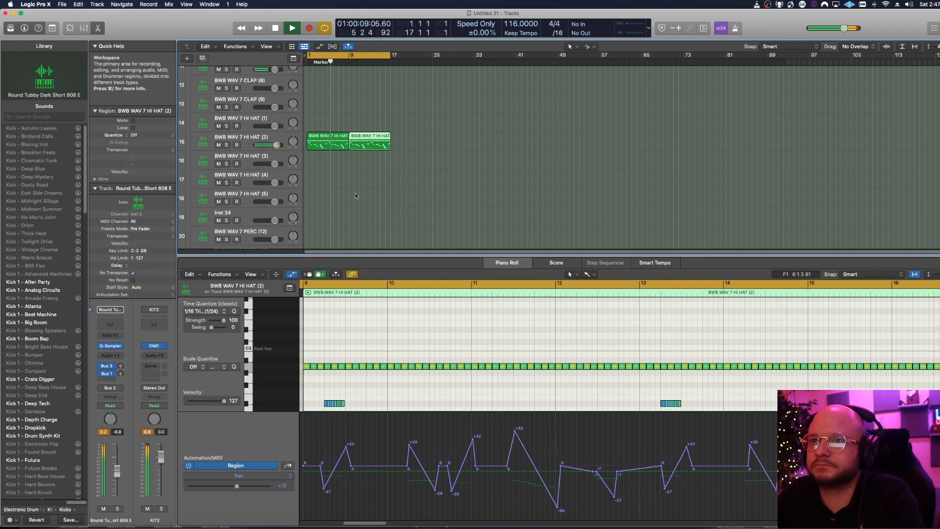
scroll(347, 193, "up", 10)
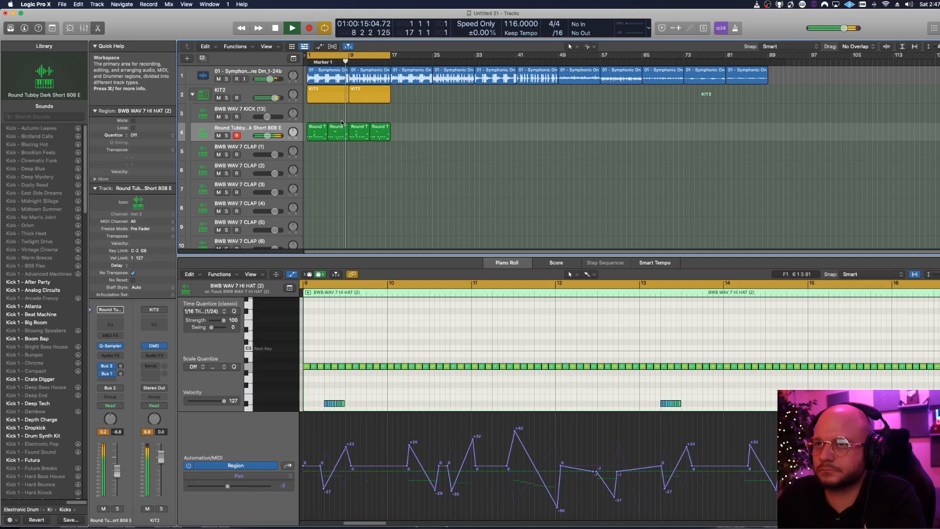
Create a MIDI region on the BWB WAV 7 KICK (13) track across bars 1 through 8 and fill it with a kick pattern
key("space")
right_click(312, 115)
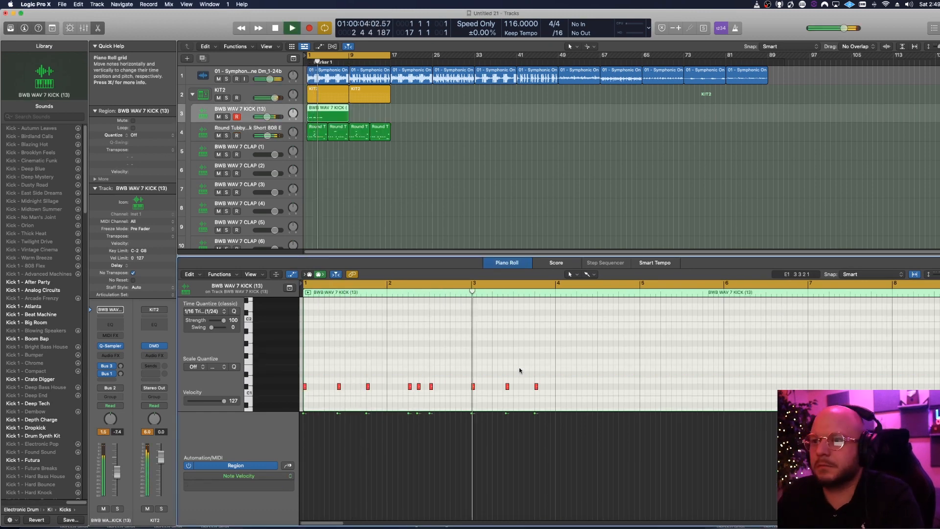
key("space")
left_click(579, 387)
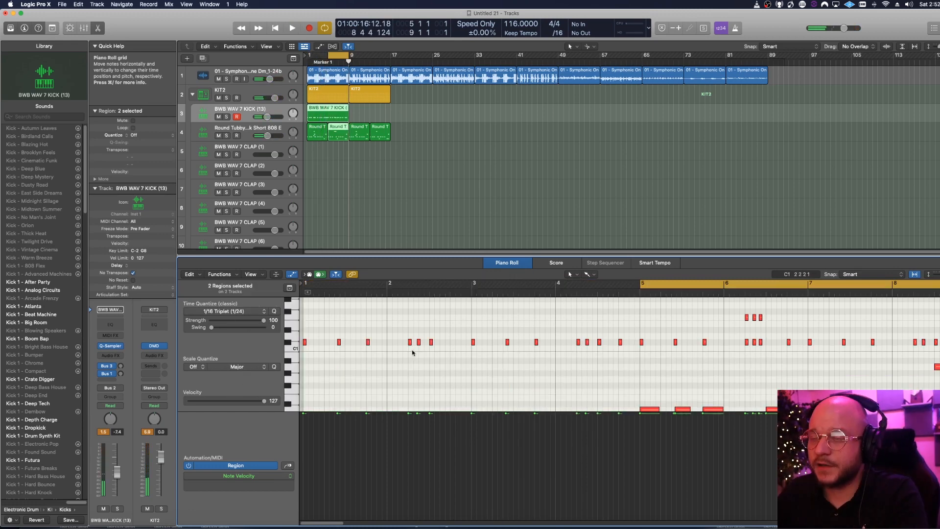
Clear the mixer's peak levels and compare the kick and 808 levels by soloing each channel during playback
key("x")
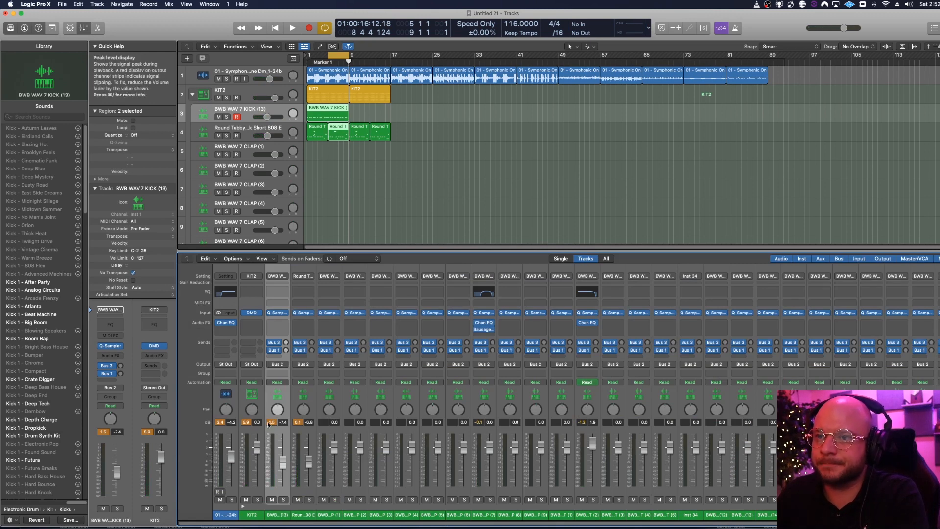
left_click(305, 422)
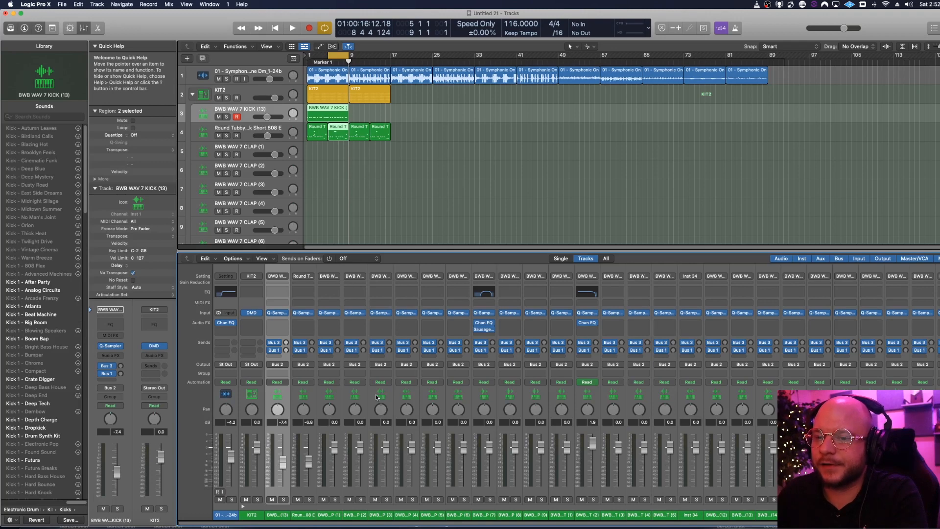
key("space")
left_click(283, 499)
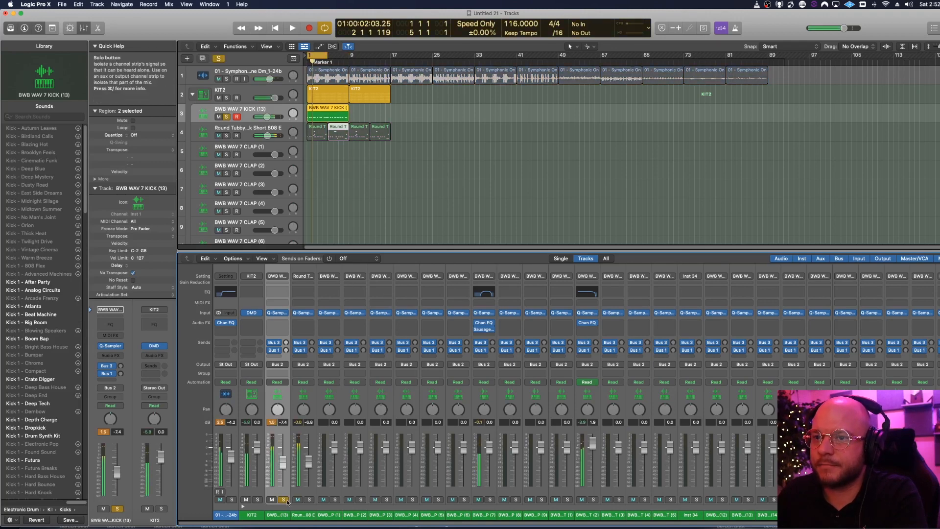
left_click(283, 499)
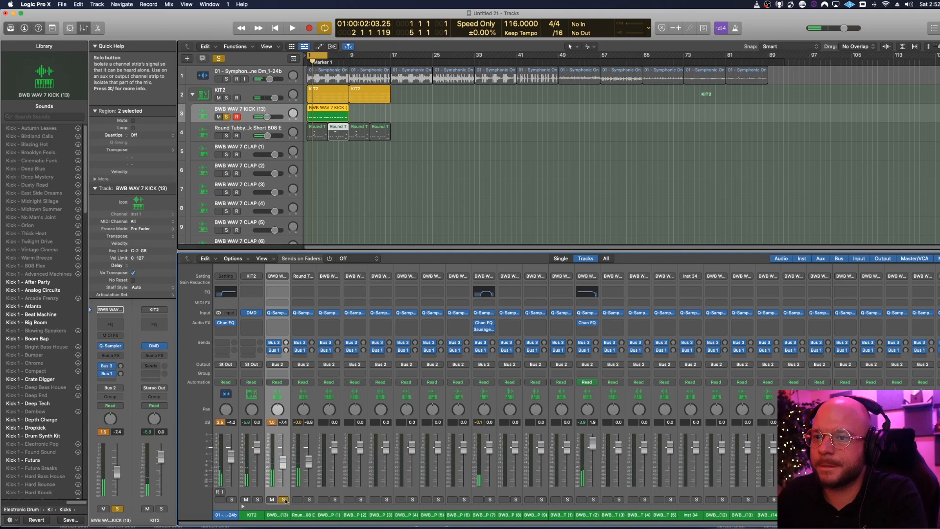
key("space")
left_click(309, 499)
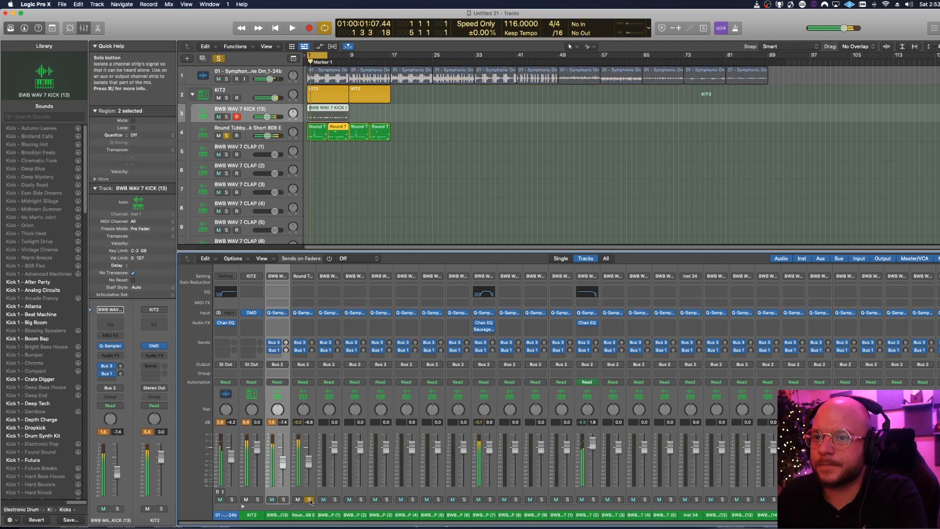
key("space")
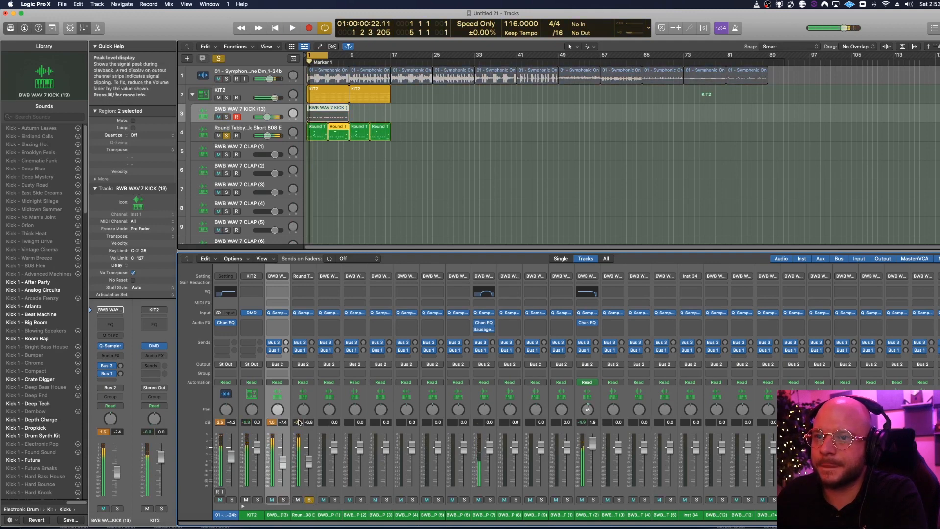
Insert FabFilter Pro-C 2 on the Round Tubby Dark Short 808 channel, with BWB WAV 7 KICK (13) as its side-chain source
left_click(307, 324)
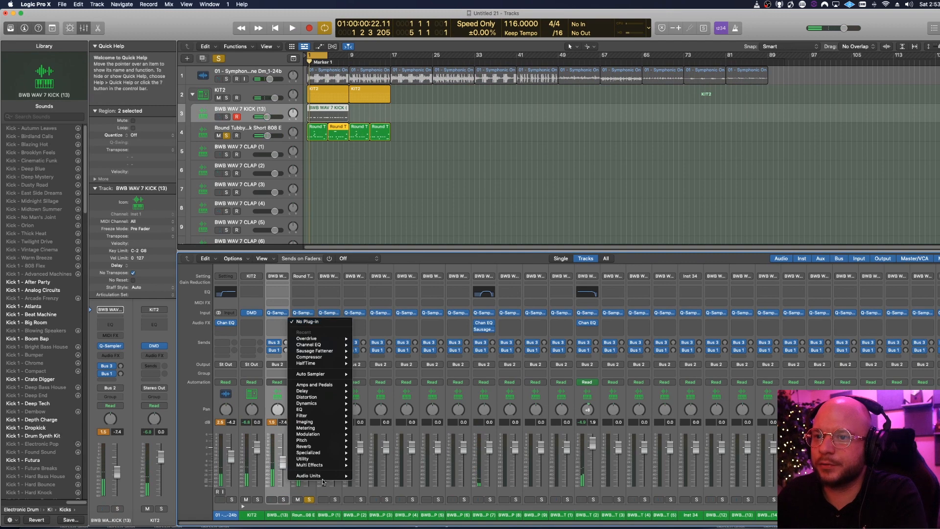
mouse_move(324, 477)
mouse_move(405, 416)
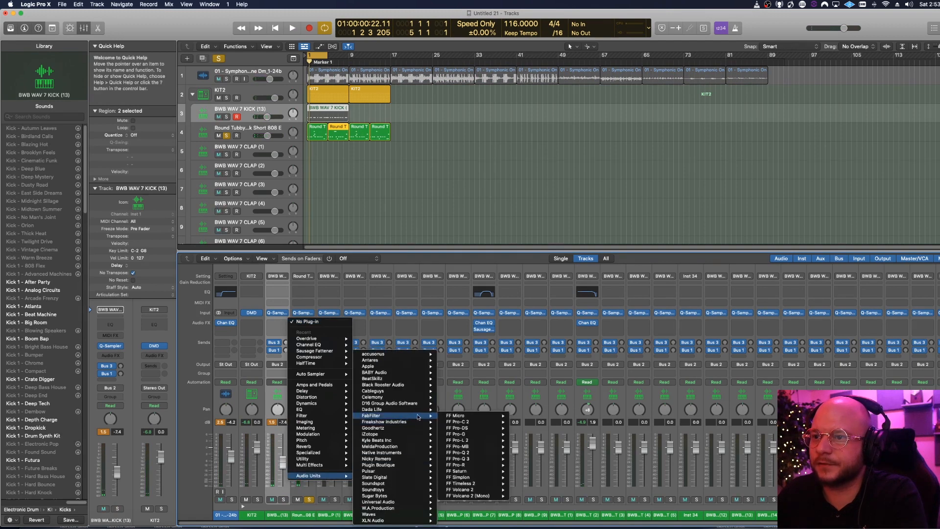
left_click(524, 422)
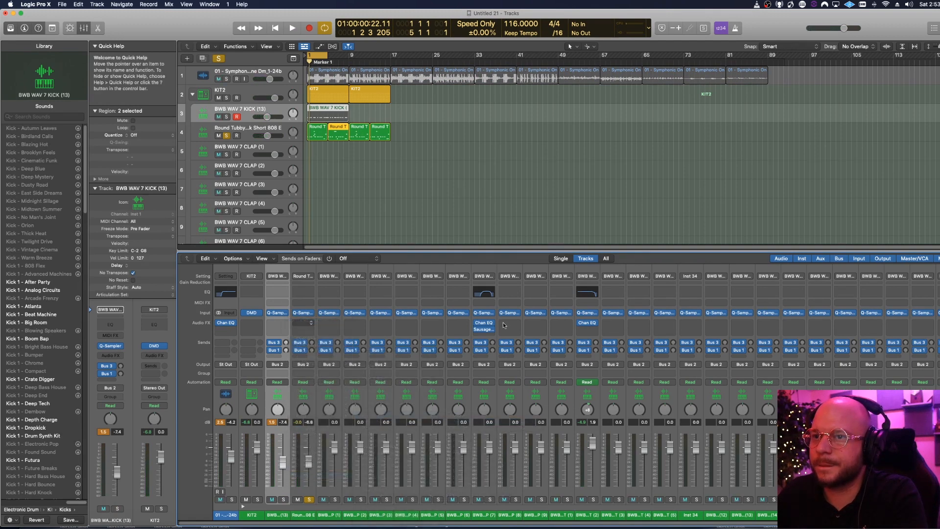
left_click(654, 121)
mouse_move(663, 146)
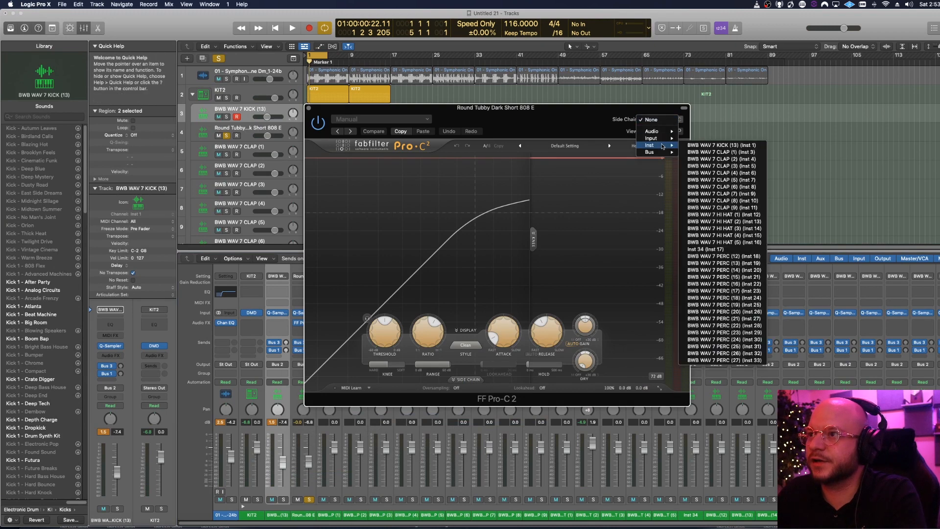
left_click(688, 145)
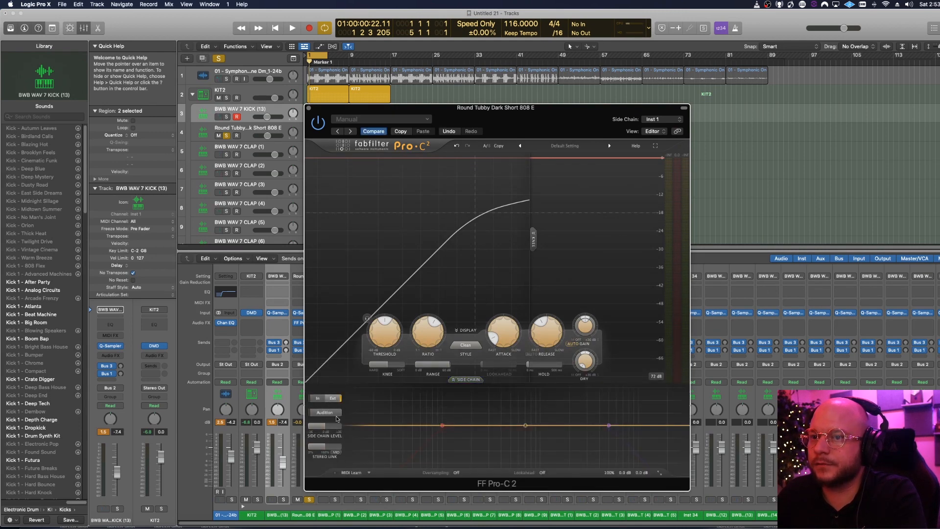
Audition the side-chain compression on the 808 and turn off the 808 channel's solo
key("space")
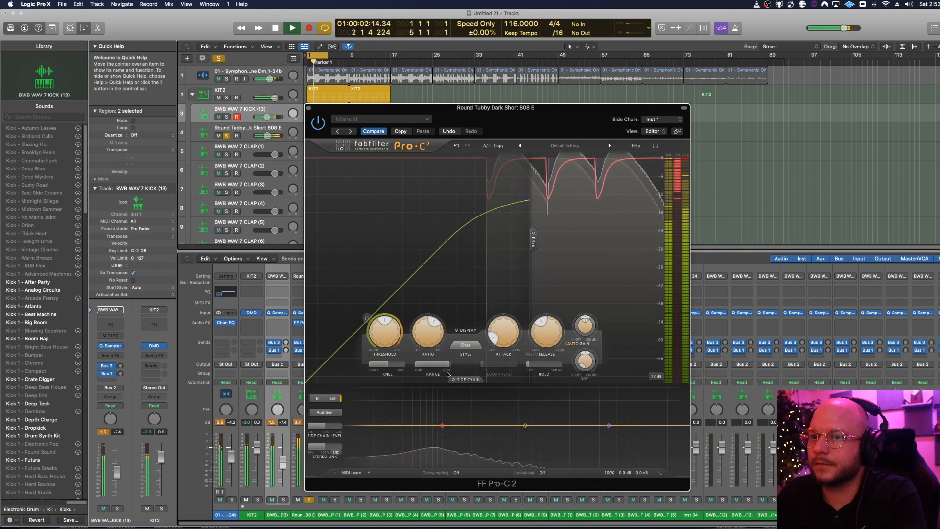
key("space")
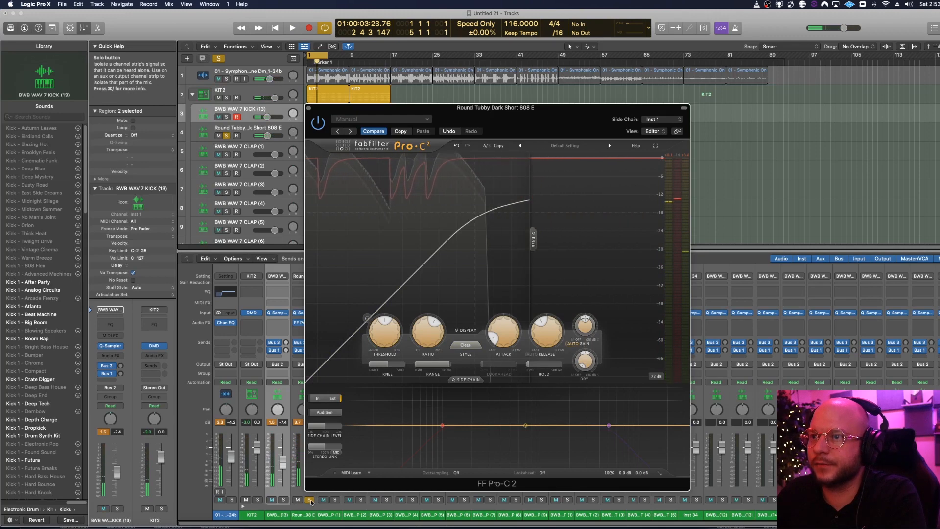
left_click(310, 500)
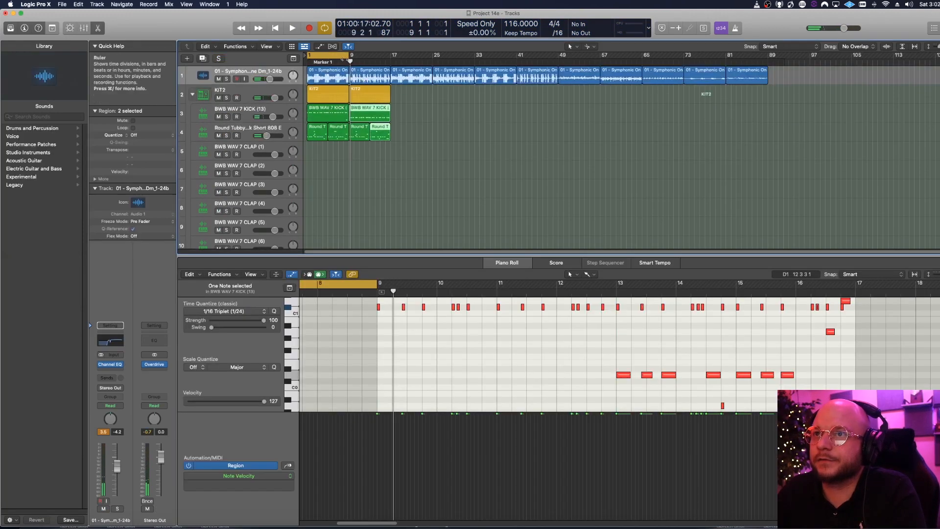
Set the cycle range to bars 1 through 16 and select the BWB WAV 7 PERC (12) track
left_click_drag(347, 55, 390, 55)
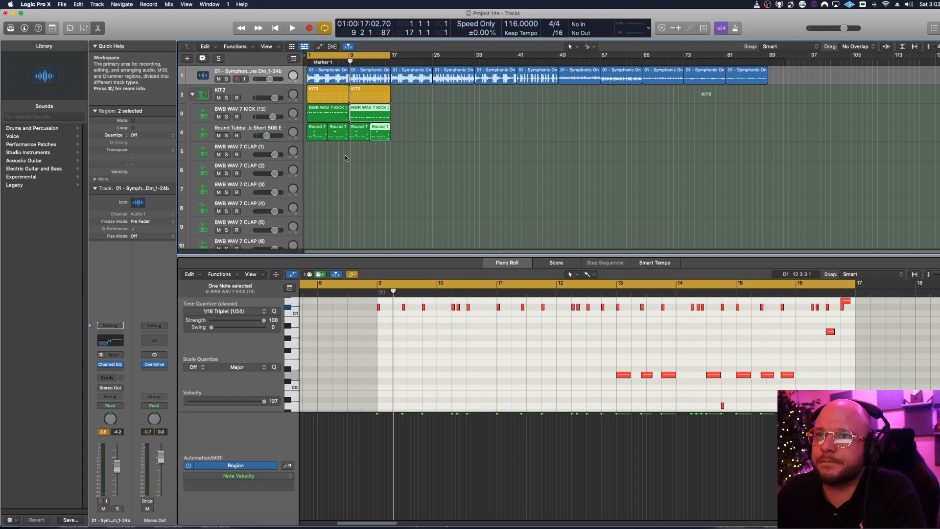
scroll(368, 171, "down", 2)
scroll(369, 171, "down", 8)
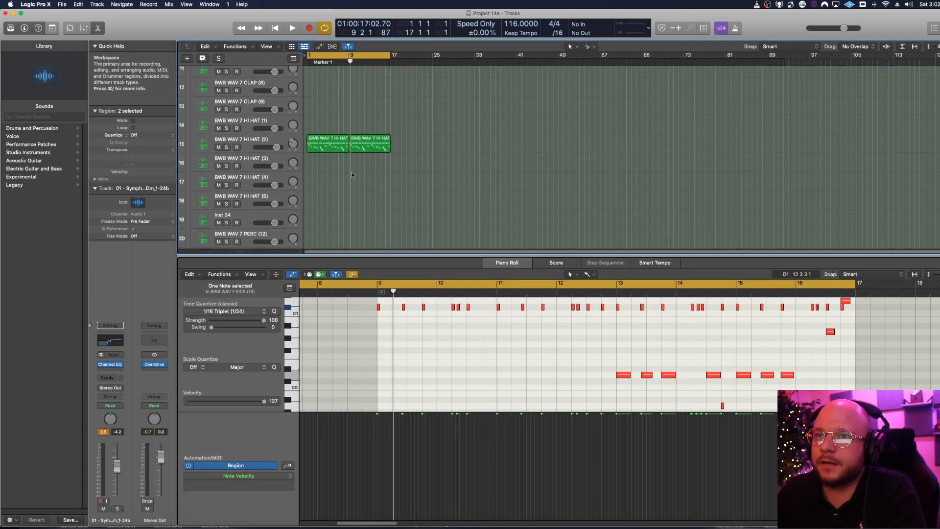
scroll(352, 174, "down", 5)
left_click(270, 157)
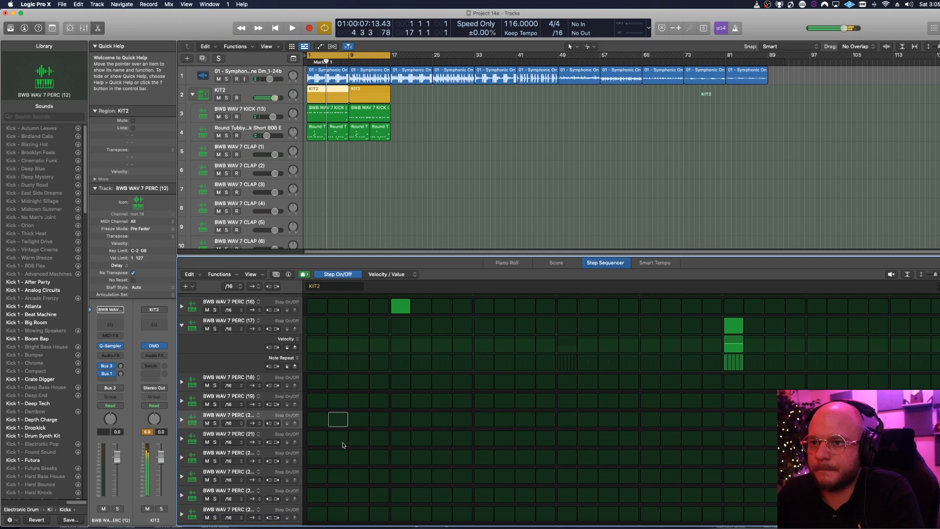
Try out the percussion sounds from BWB WAV 7 PERC (21) downward by toggling steps in the first KIT2 pattern
left_click(338, 438)
left_click(338, 456)
left_click(338, 439)
left_click(337, 457)
left_click(338, 476)
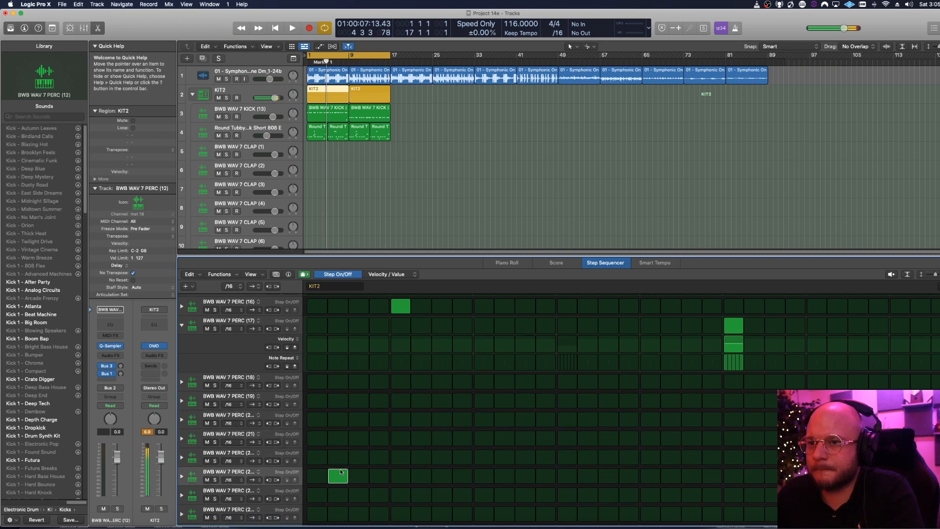
left_click(338, 457)
left_click(338, 476)
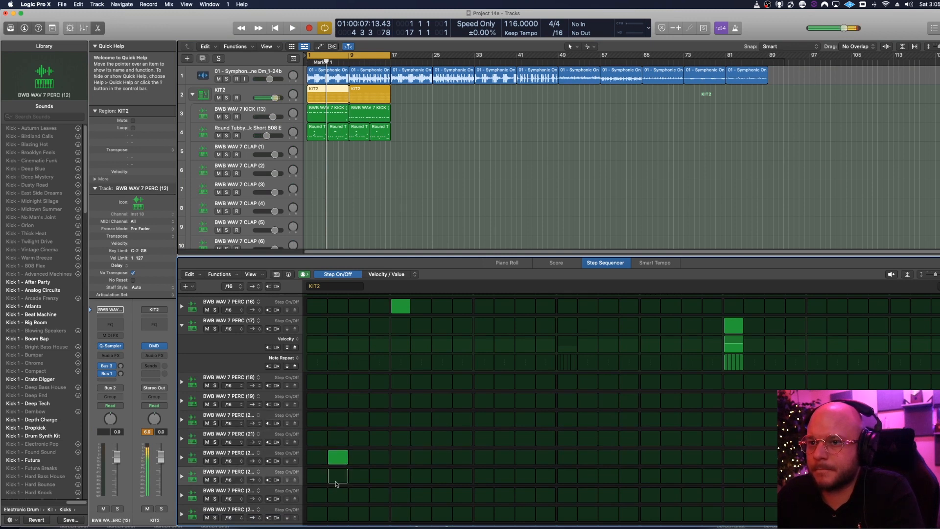
Place a single hit in the first KIT2 pattern on the percussion row directly below BWB WAV 7 PERC (21), testing its position
left_click_drag(342, 461, 358, 458)
key("space")
left_click(359, 456)
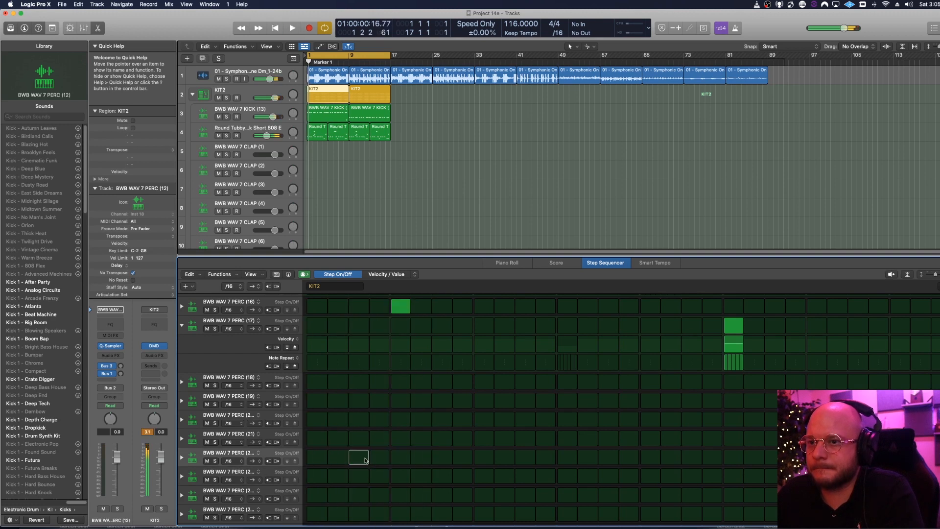
left_click(523, 461)
left_click(525, 458)
left_click(563, 459)
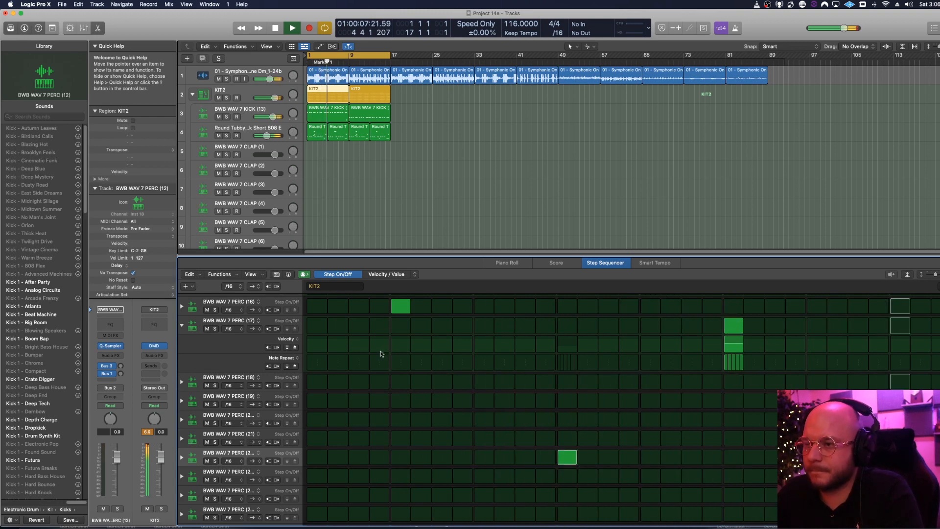
Show the mixer and insert a Channel EQ on the BWB WAV 7 PERC (17) channel
key("x")
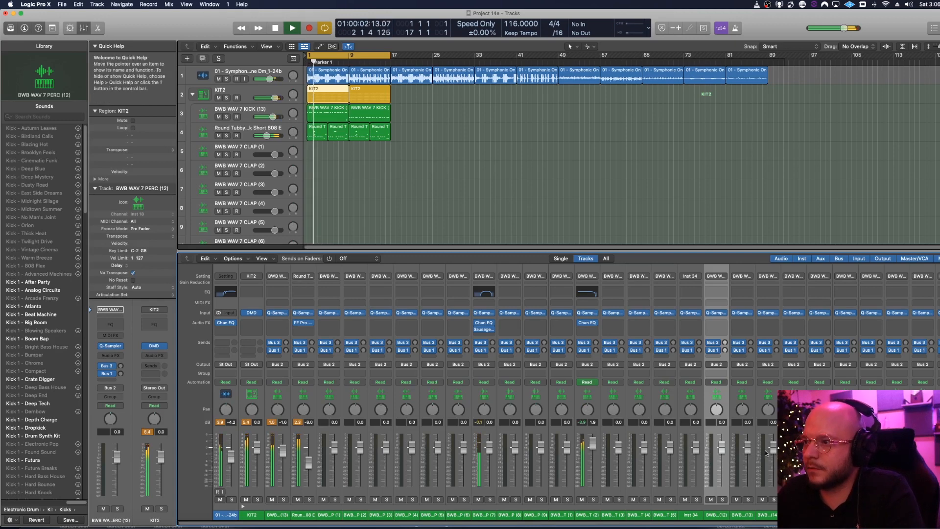
key("space")
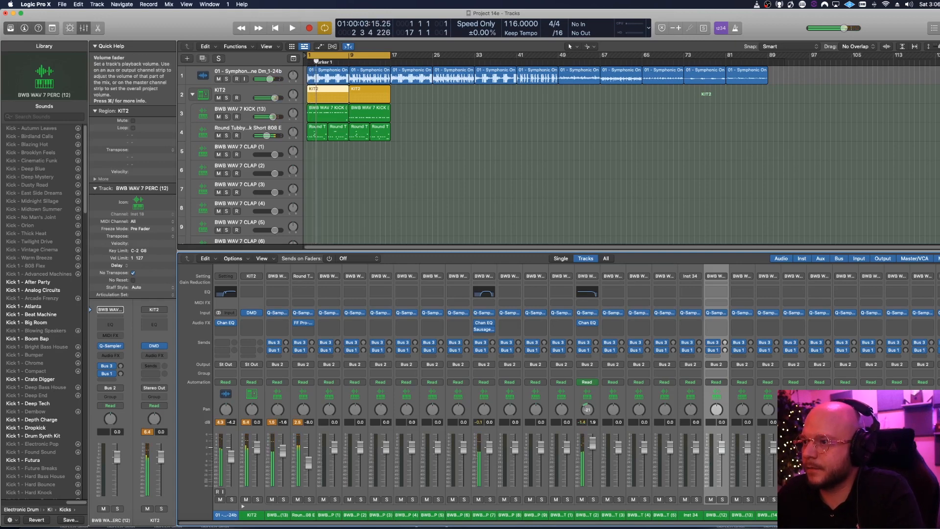
left_click(845, 438)
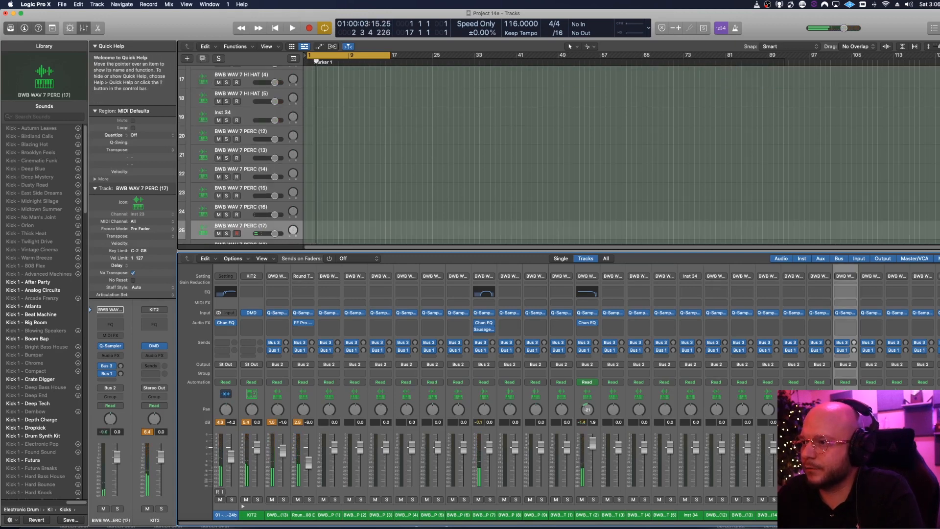
left_click(846, 291)
Shape the PERC (17) Channel EQ with a 1700 Hz low cut, a 5550 Hz high cut and a +3.5 dB boost at 3140 Hz
left_click(332, 146)
left_click_drag(333, 184, 510, 190)
key("space")
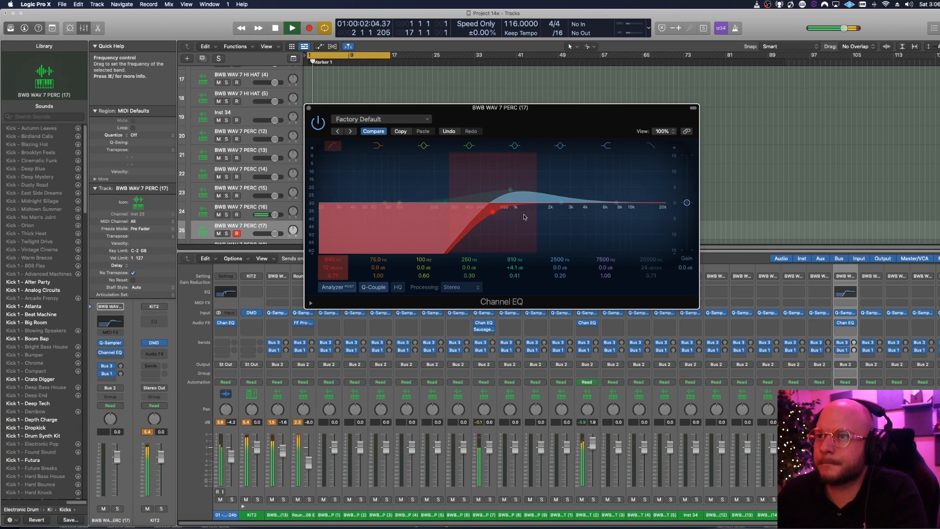
left_click_drag(664, 228, 601, 227)
left_click_drag(500, 218, 550, 214)
key("space")
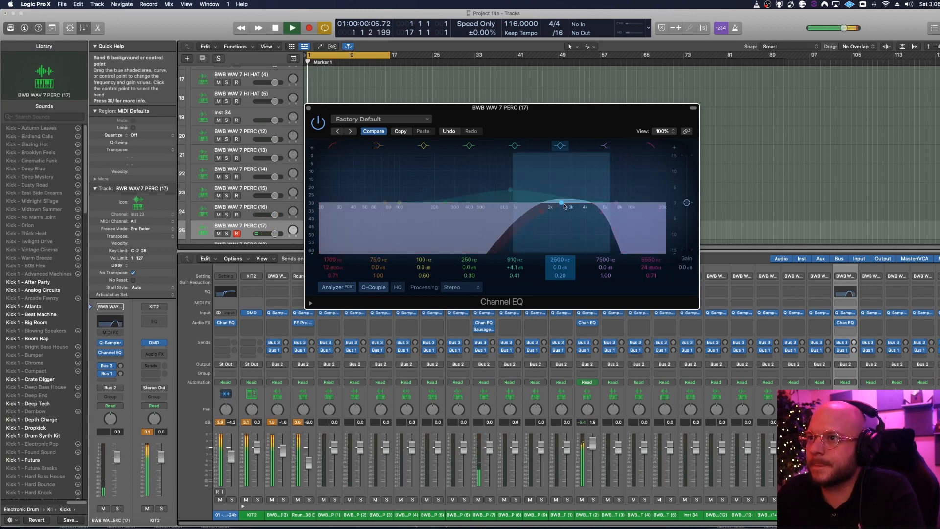
left_click_drag(511, 190, 573, 194)
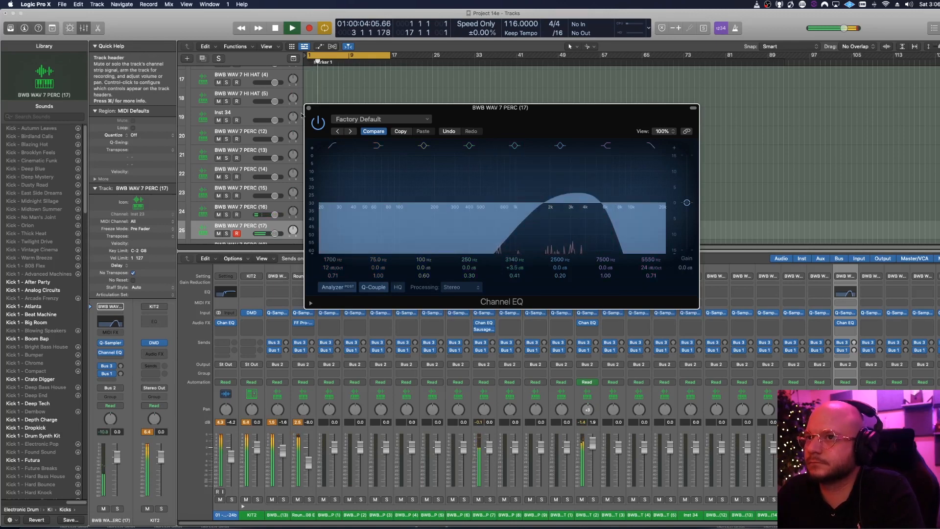
key("super+w")
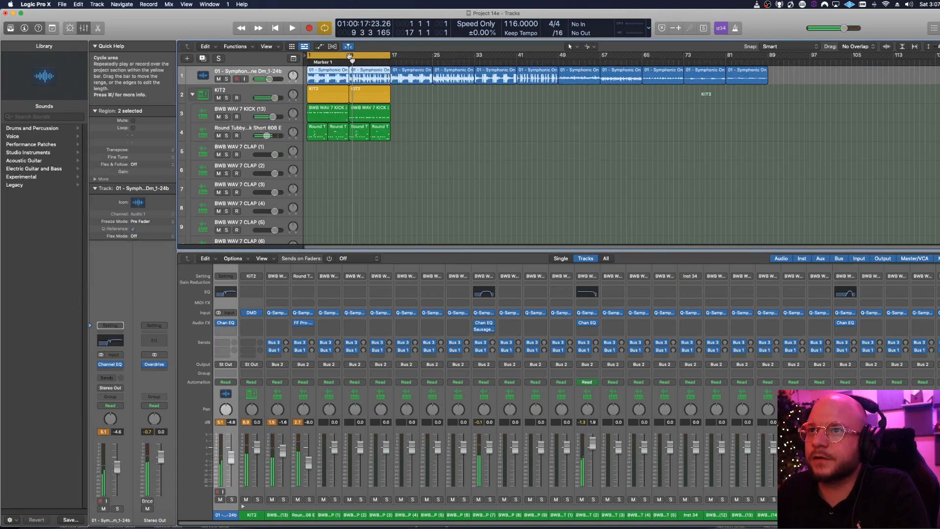
Set the cycle range to bars 9 through 16 and open the second BWB WAV 7 HI HAT (2) region in the Piano Roll
left_click_drag(352, 59, 390, 59)
scroll(371, 151, "down", 10)
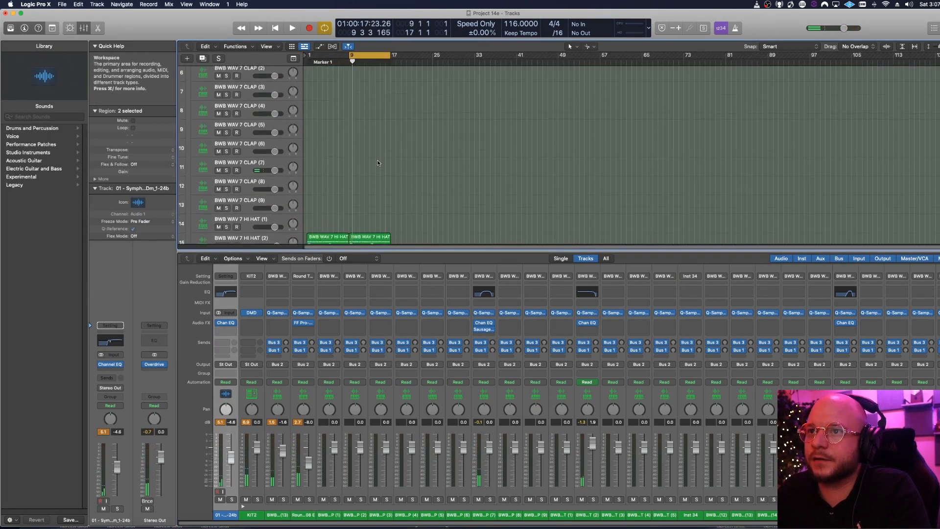
left_click(364, 122)
key("p")
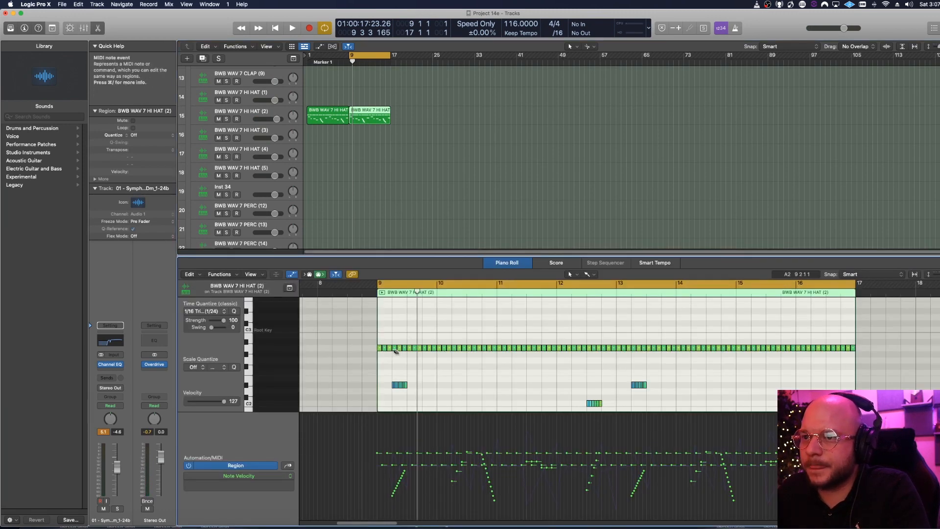
Thin out the continuous hi-hat row across bars 9 to 16 by deleting scattered notes, and extend the cycle range to bars 1 through 16
left_click(391, 348)
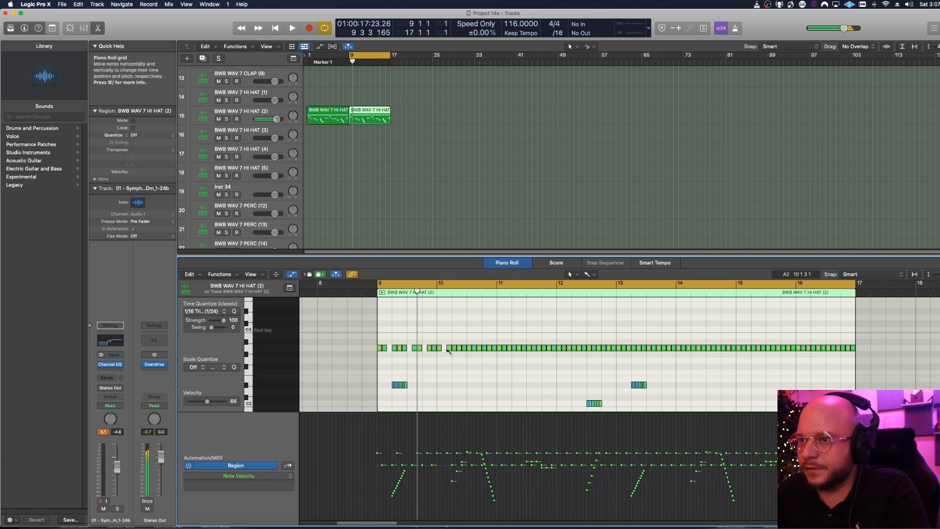
key("space")
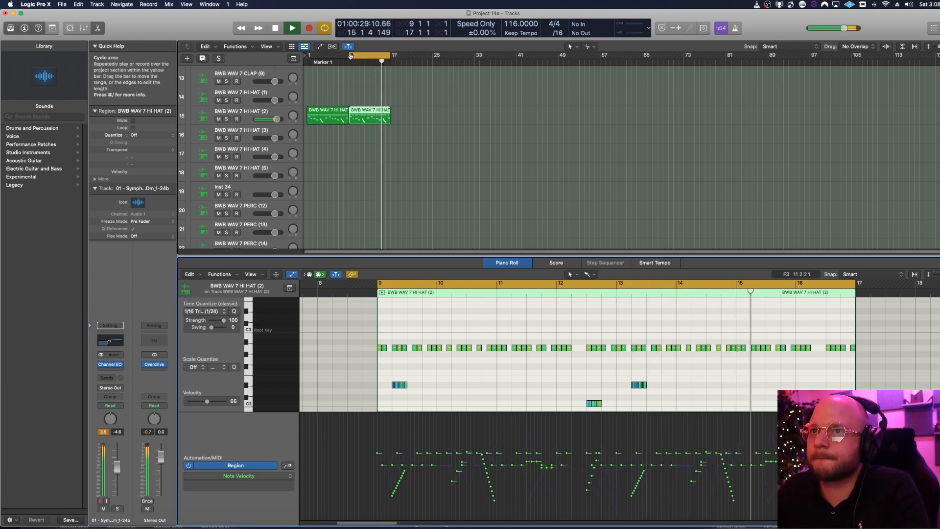
left_click_drag(351, 56, 309, 55)
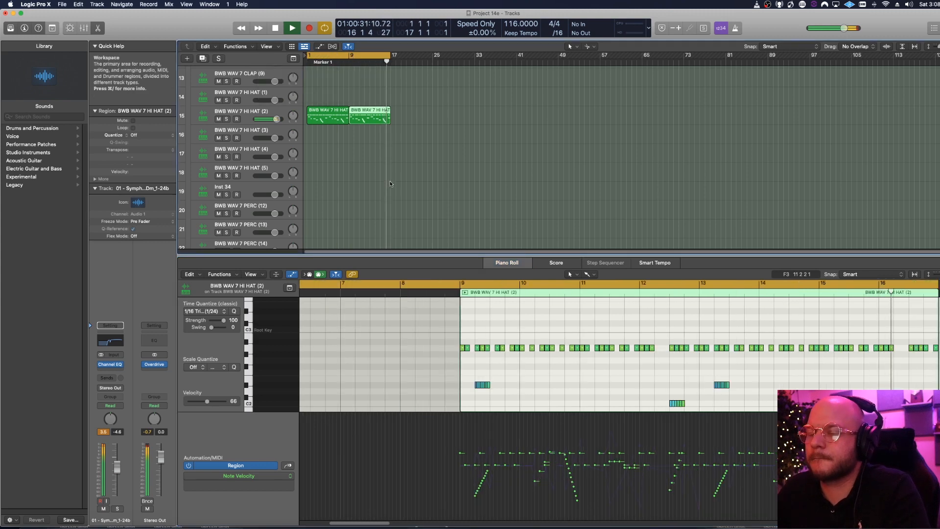
Open the first KIT2 pattern in the Step Sequencer and remove the active step in the row below PERC (21)
scroll(391, 187, "up", 10)
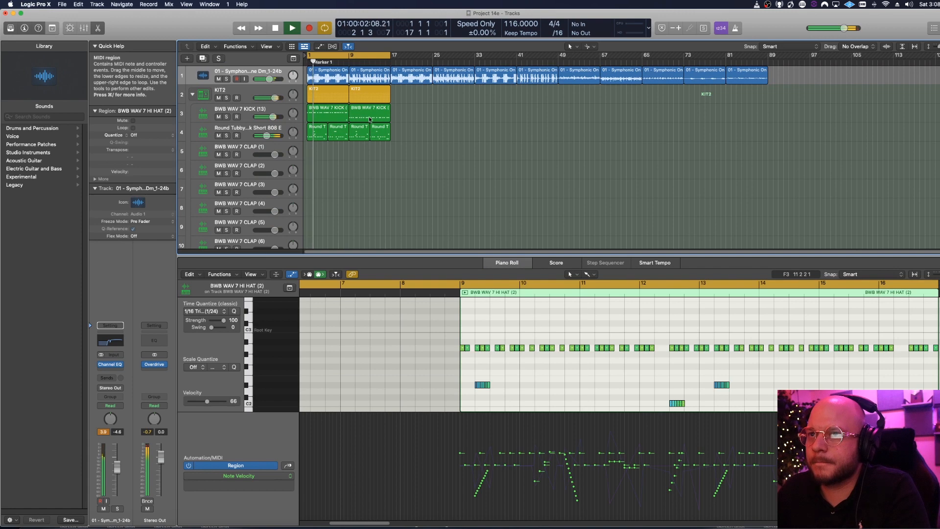
double_click(317, 94)
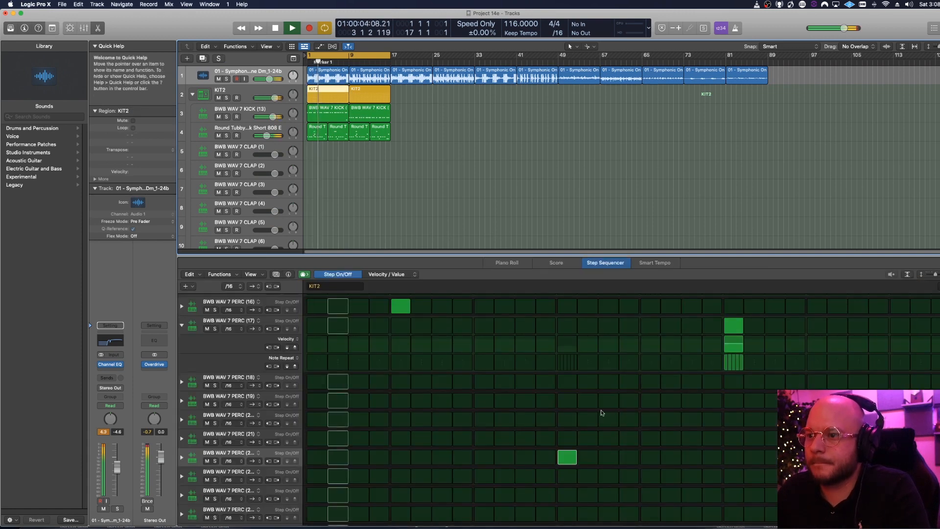
left_click(567, 457)
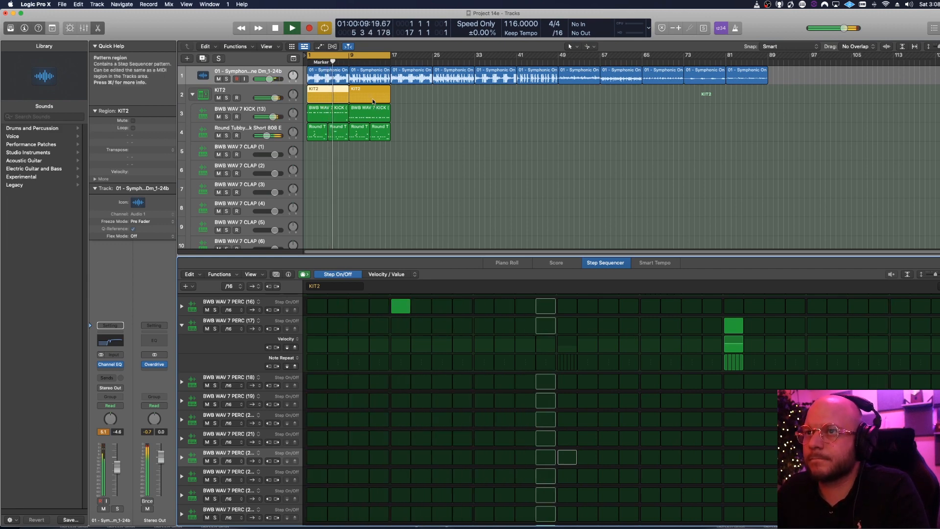
Delete the second KIT2 pattern region, extend the first one to bar 17 in its place, and enlarge the Tracks area
scroll(451, 352, "up", 5)
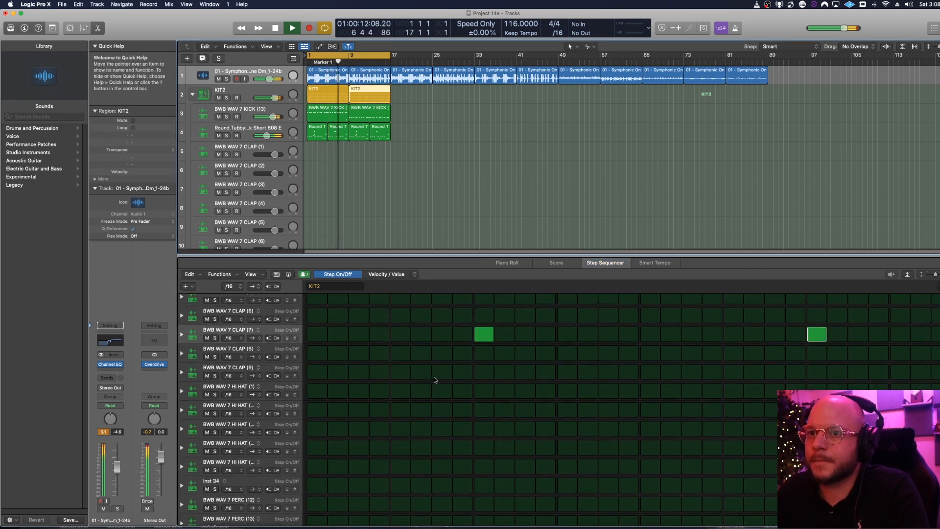
scroll(435, 381, "down", 5)
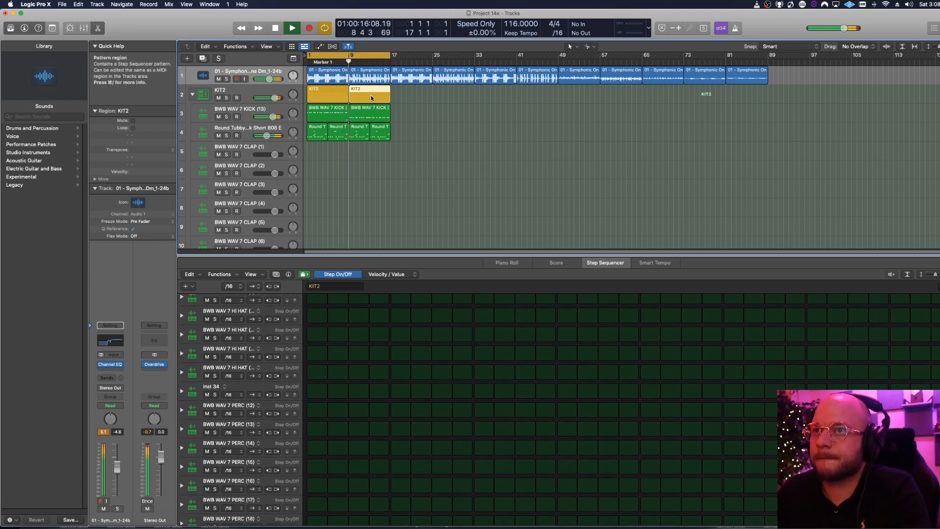
key("Delete")
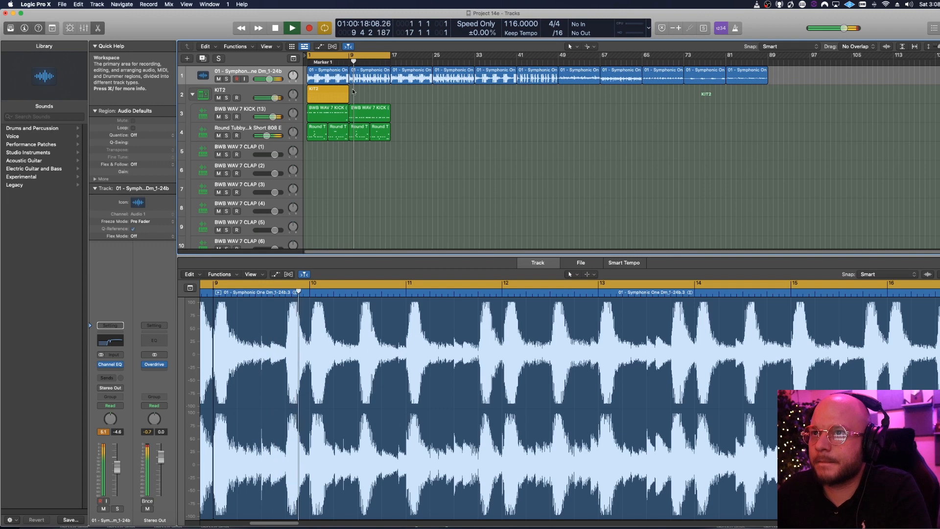
left_click_drag(345, 91, 390, 90)
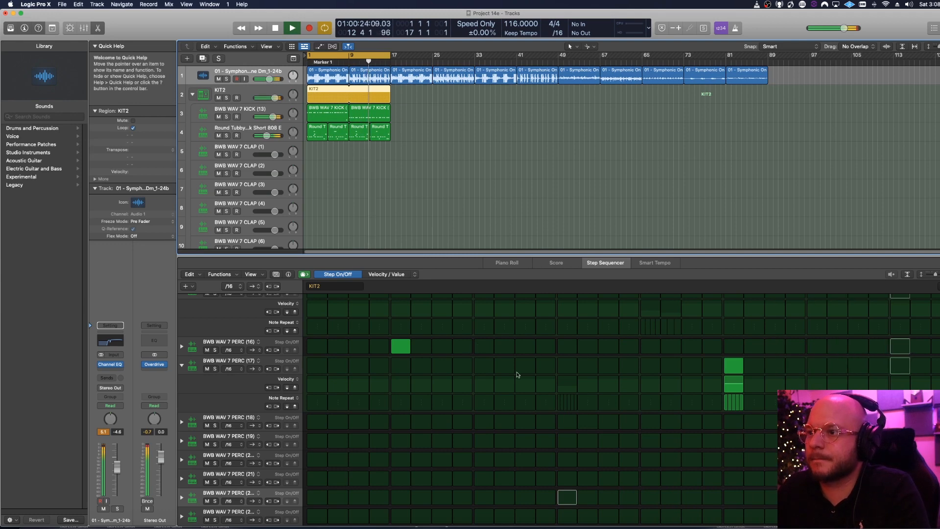
left_click(417, 211)
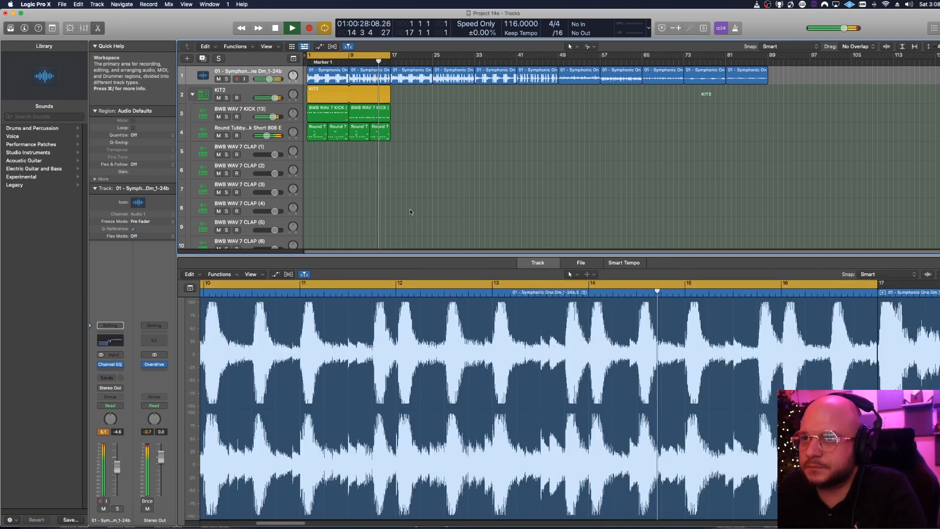
left_click_drag(421, 262, 425, 405)
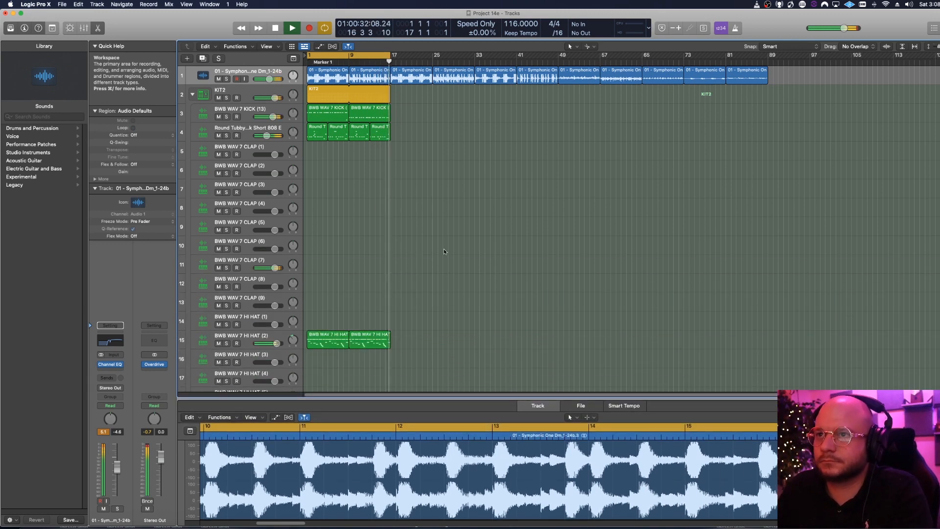
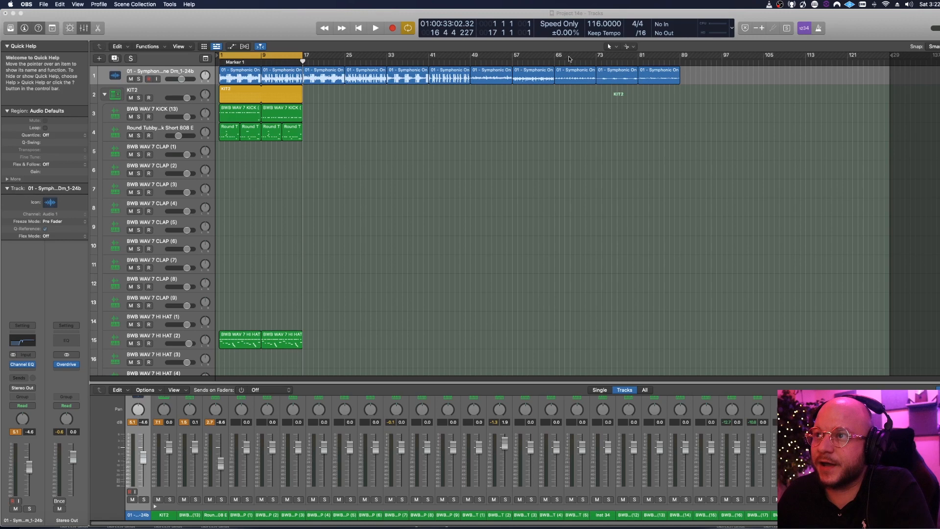
Audition the Symphonic One regions by cycling bars 65 to 73, and then bars 57 to 65
left_click_drag(558, 57, 596, 58)
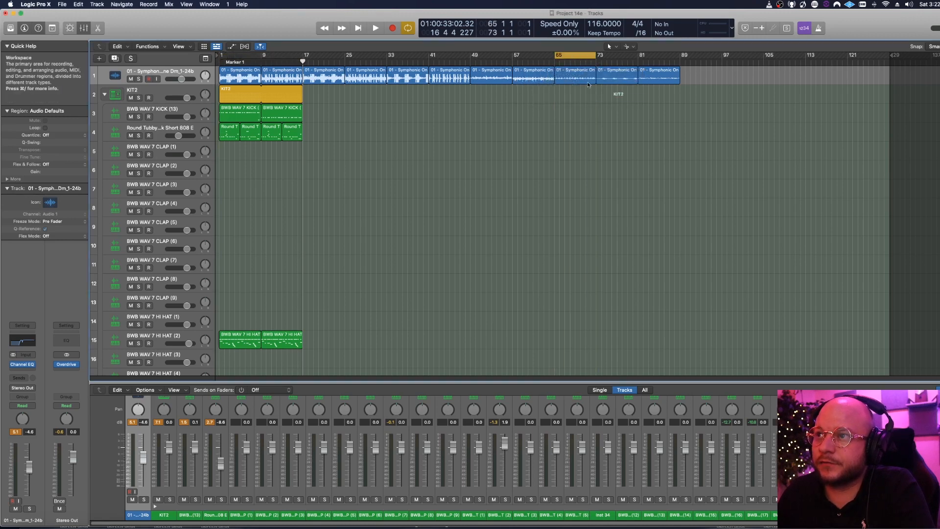
key("space")
key("space")
left_click_drag(577, 57, 535, 57)
key("space")
key("space")
Bounce the Symphonic One region at bar 57 in place to a new audio track
left_click(533, 83)
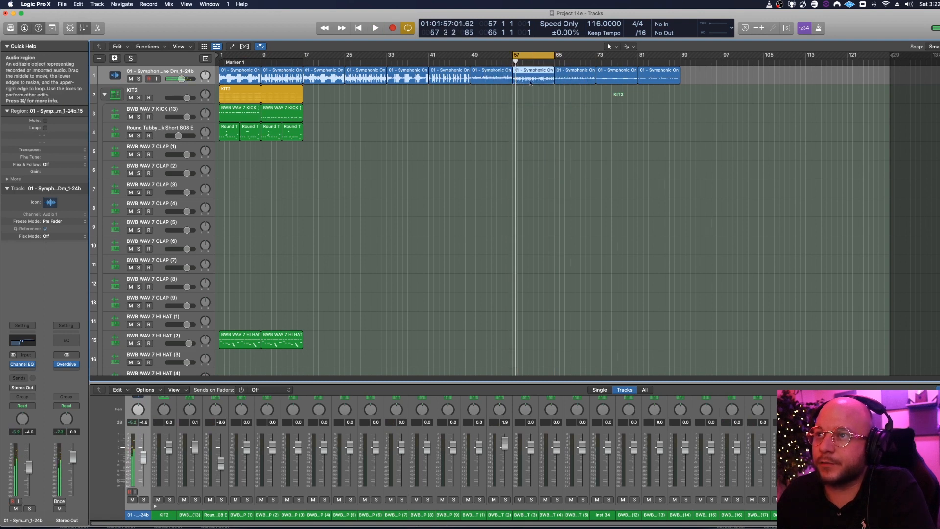
right_click(518, 79)
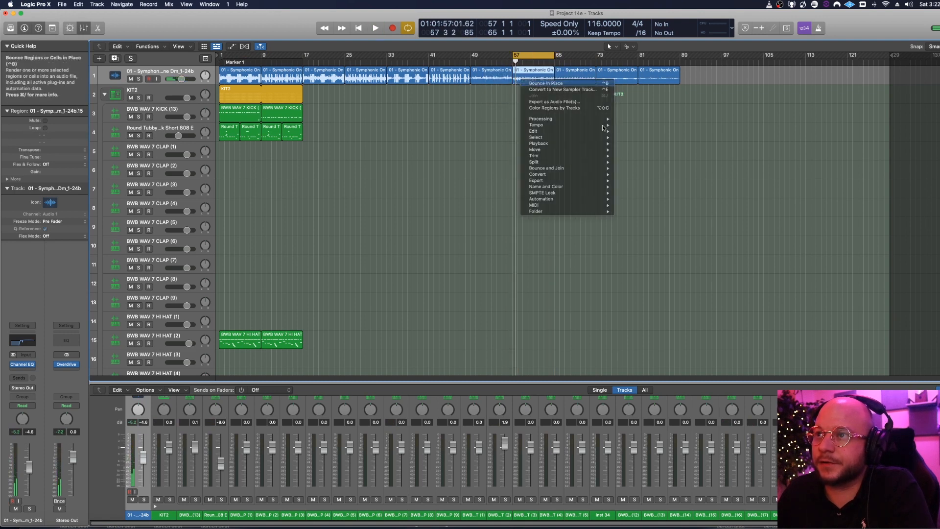
left_click(543, 98)
key("Return")
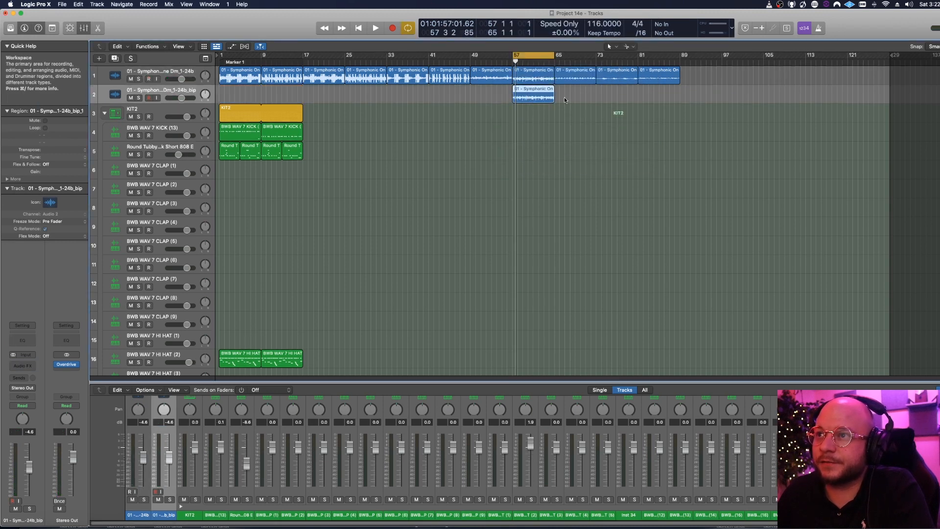
Extend the bounced Symphonic One region to bar 73 and audition its track in solo
mouse_move(552, 98)
left_mouse_down()
mouse_move(593, 98)
mouse_move(545, 101)
left_mouse_up()
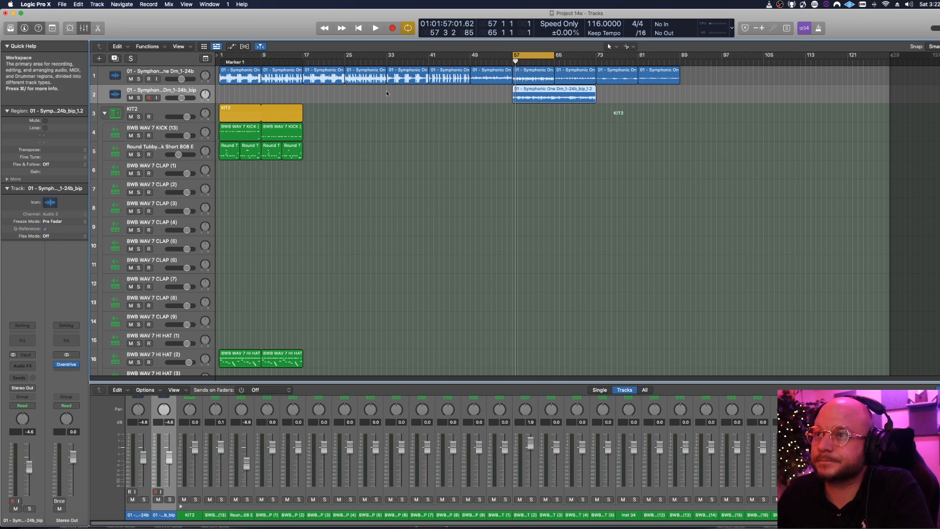
left_click(139, 97)
key("space")
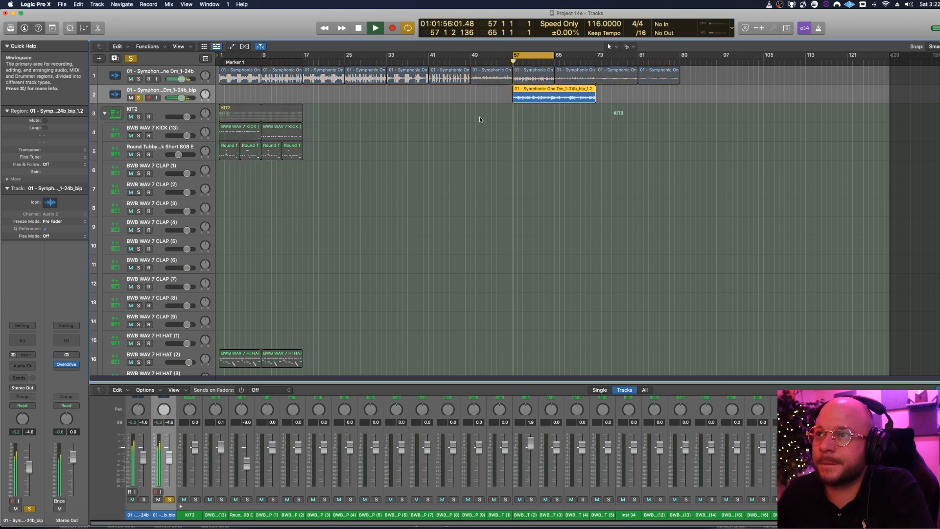
key("space")
left_click(139, 98)
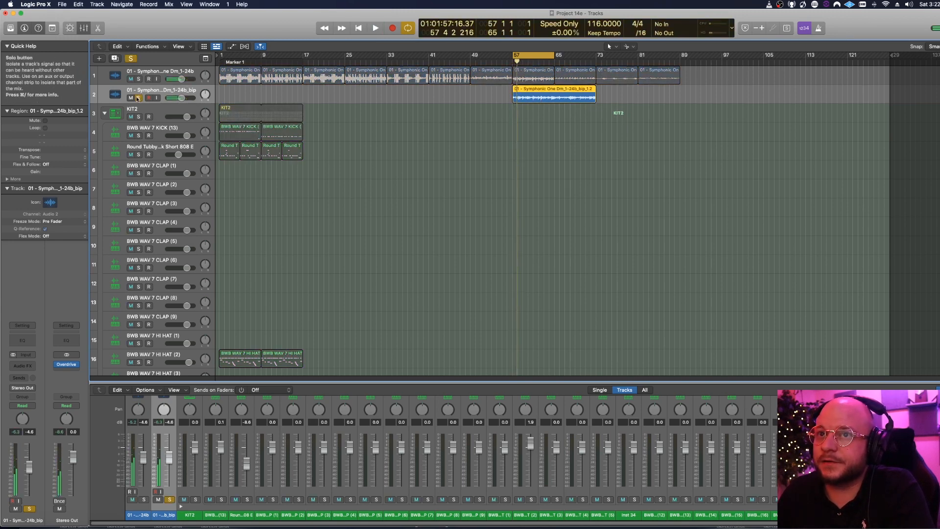
Add a software instrument track with Quick Sampler and load the bounced Symphonic One region using its original tuning and length
left_click(99, 58)
left_click(689, 83)
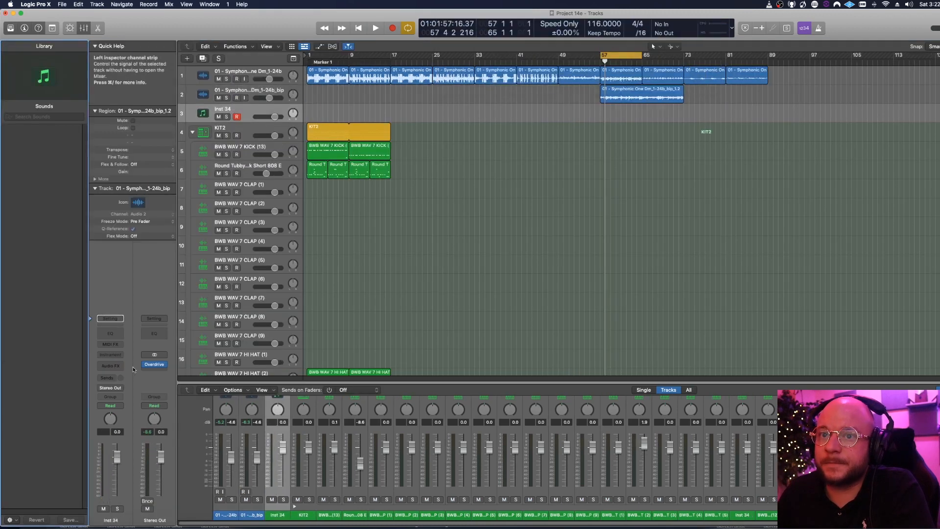
left_click(125, 361)
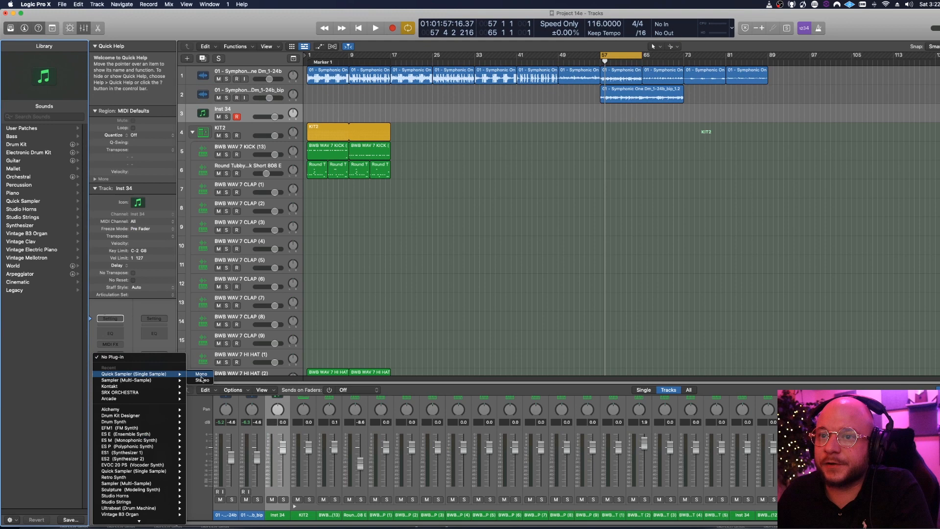
left_click_drag(626, 98, 470, 209)
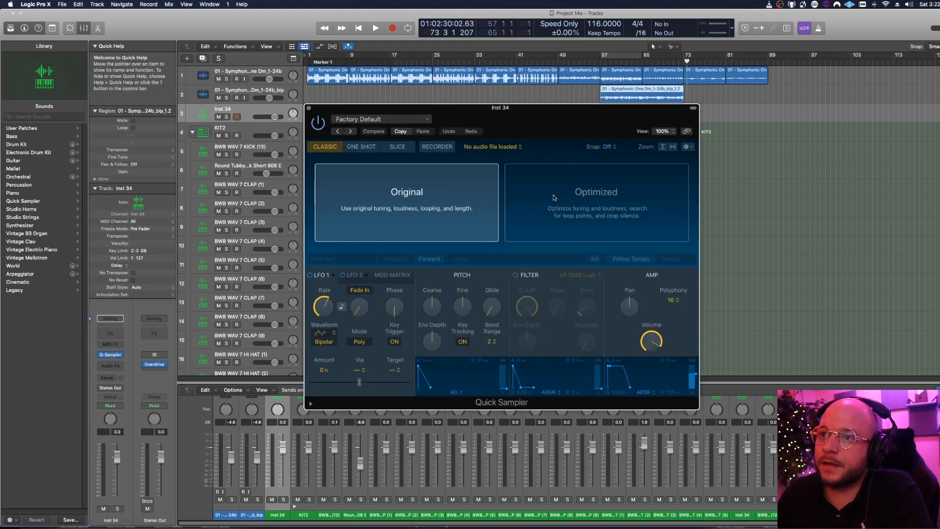
left_click_drag(505, 248, 464, 264)
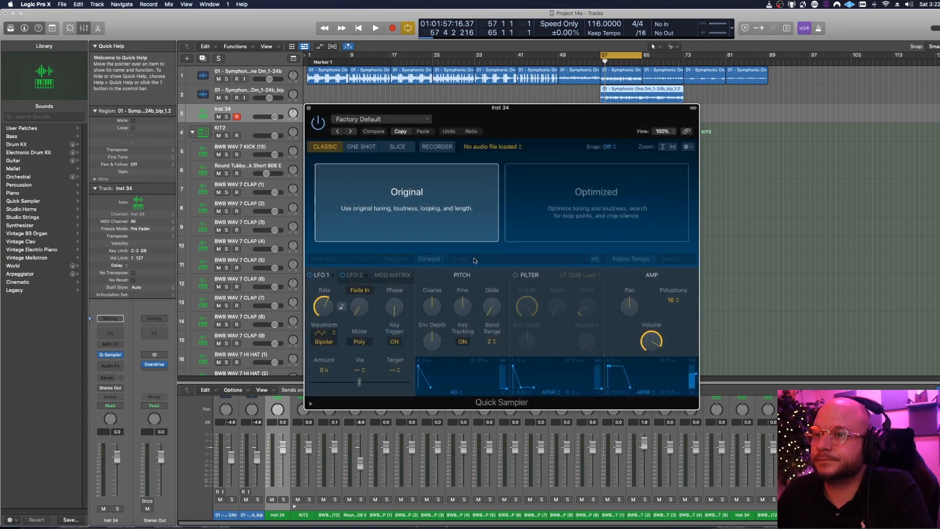
Switch Quick Sampler to Slice and cut the sample in Beat mode with a division of 3
left_click(397, 146)
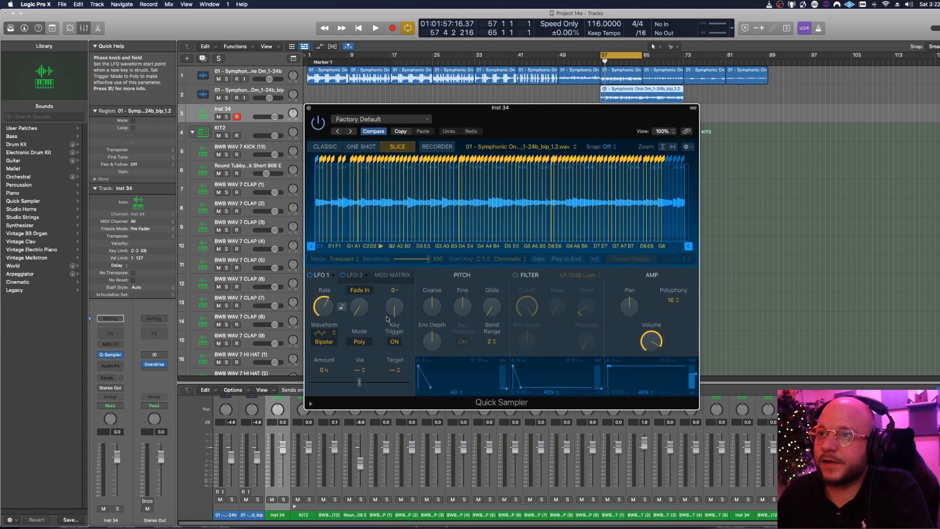
left_click(340, 257)
left_click(353, 254)
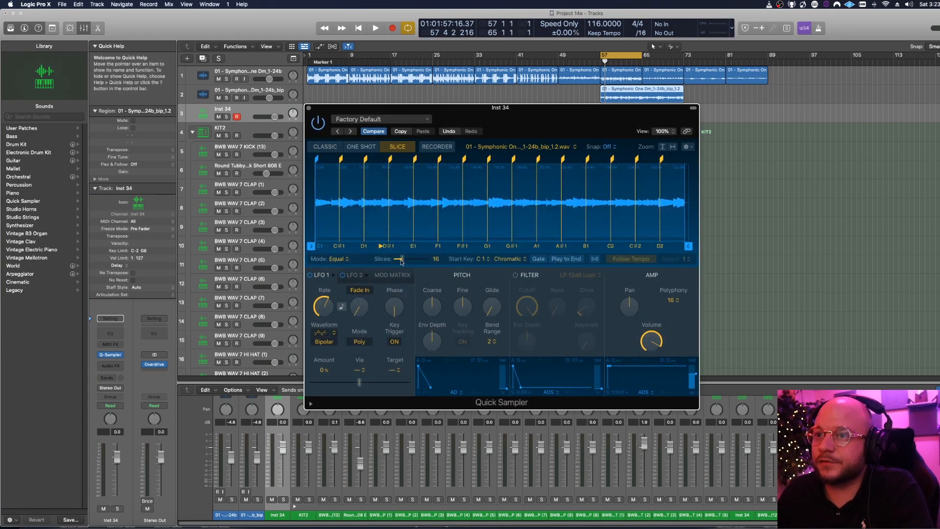
left_click_drag(410, 260, 396, 262)
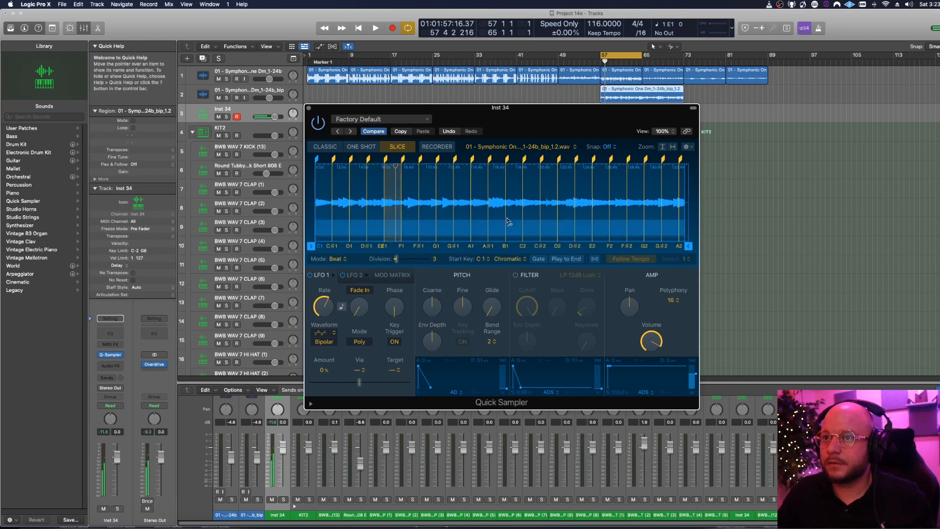
Set Quick Sampler's polyphony to Mono with a 55 ms glide, and adjust the waveform snap option
left_click(676, 301)
left_click(685, 235)
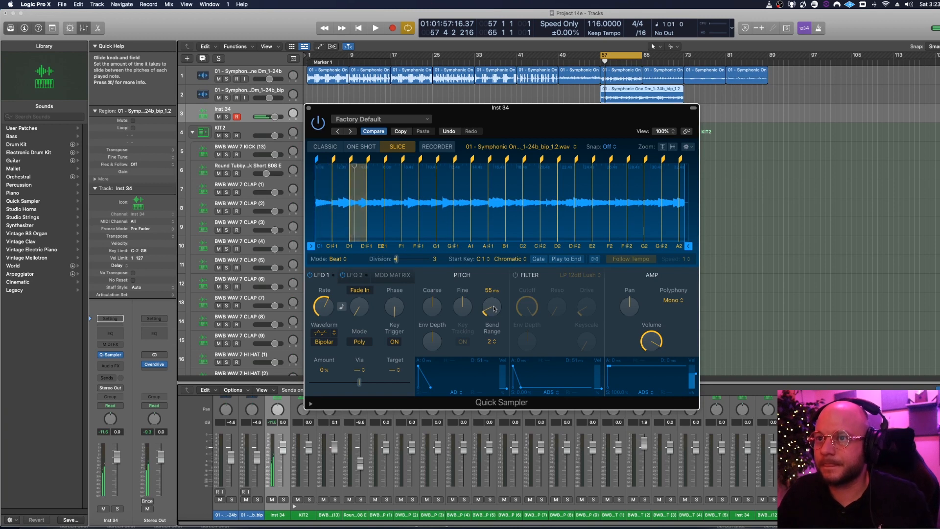
left_click(612, 148)
left_click(609, 157)
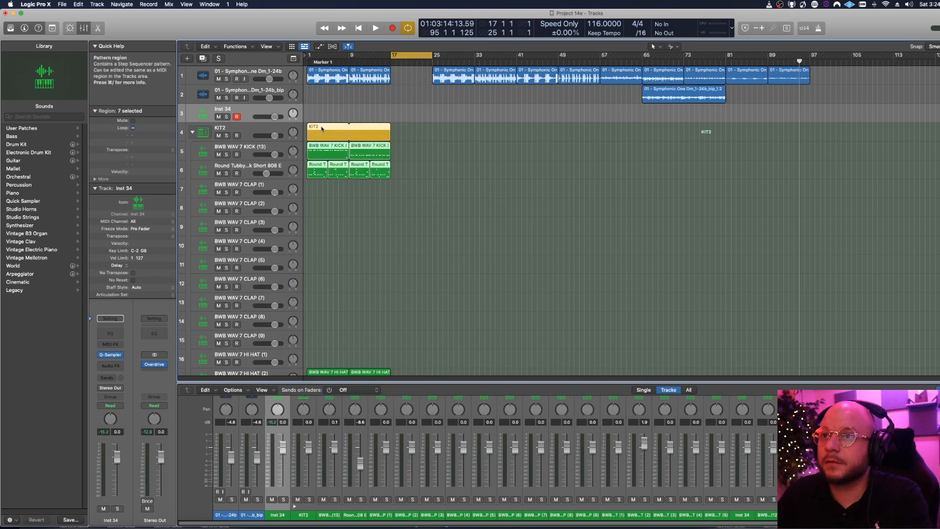
Copy the KIT2, kick and 808 regions from bars 1 through 16 to start at bar 17
left_click_drag(312, 128, 414, 198)
scroll(416, 220, "down", 3)
left_click_drag(422, 290, 465, 314)
scroll(423, 235, "up", 3)
scroll(423, 234, "up", 1)
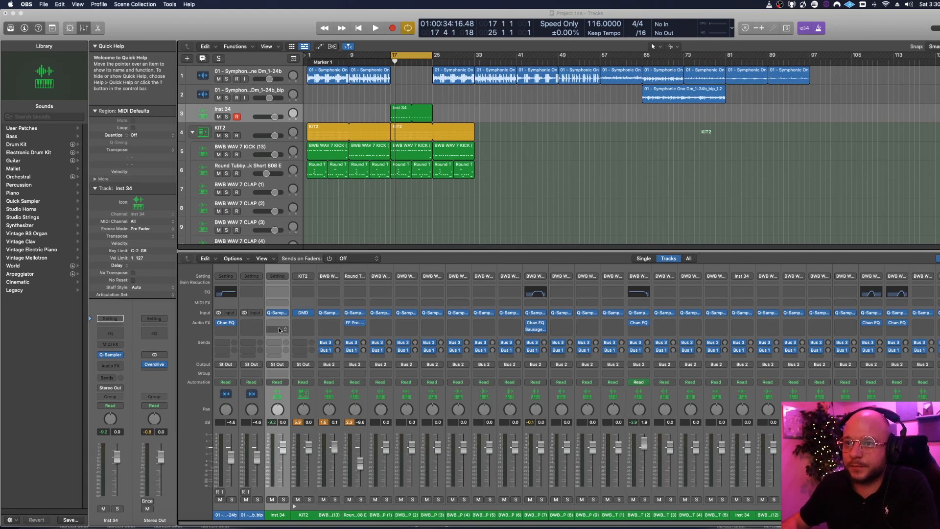
Insert the stereo Soundtoys FilterFreak 2 effect on the Inst 34 channel
left_click(280, 330)
left_click(280, 329)
left_click(280, 329)
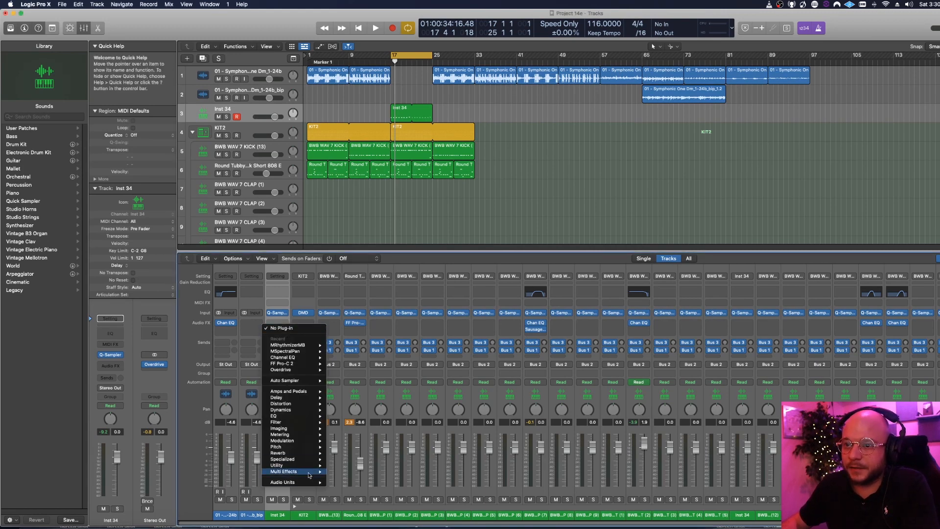
mouse_move(313, 482)
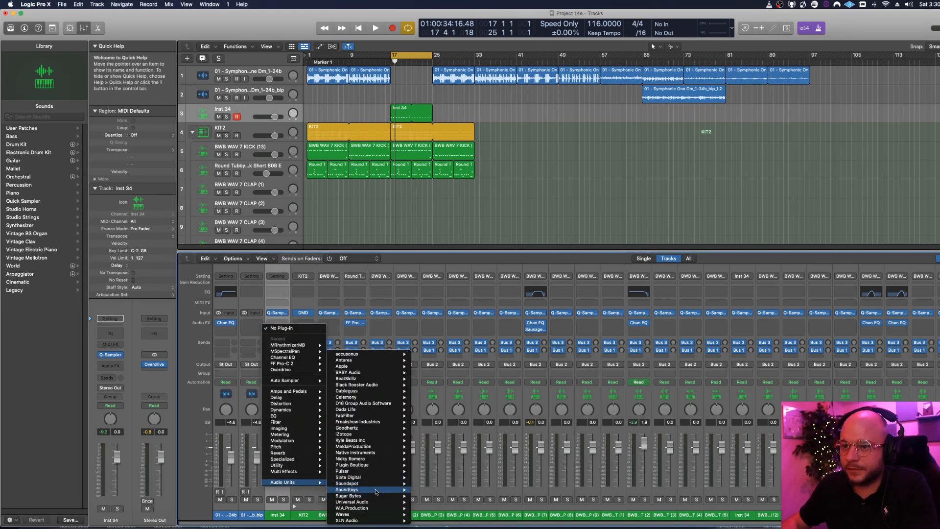
mouse_move(376, 491)
mouse_move(451, 455)
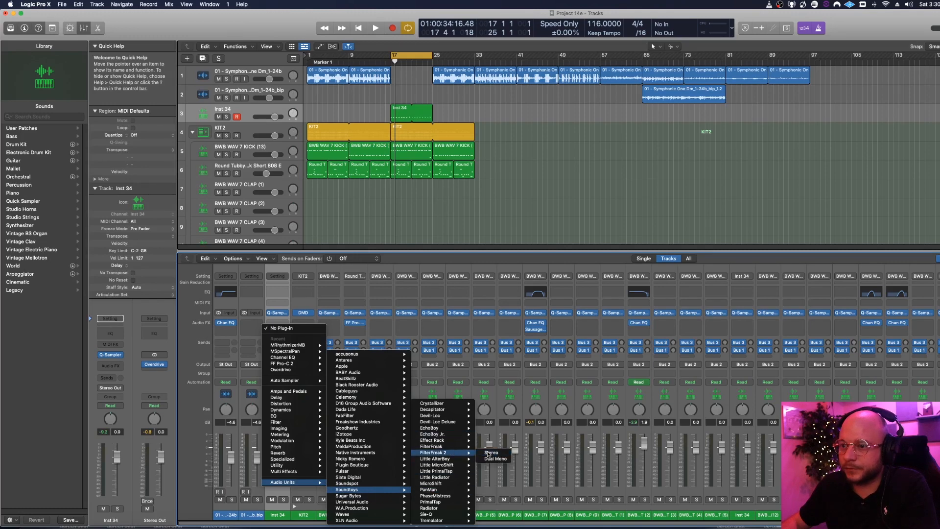
left_click(488, 453)
Load the Double Downer preset from FilterFreak 2's Sweeps category and move the plug-in window below the Inst 34 region
left_click(345, 168)
mouse_move(358, 182)
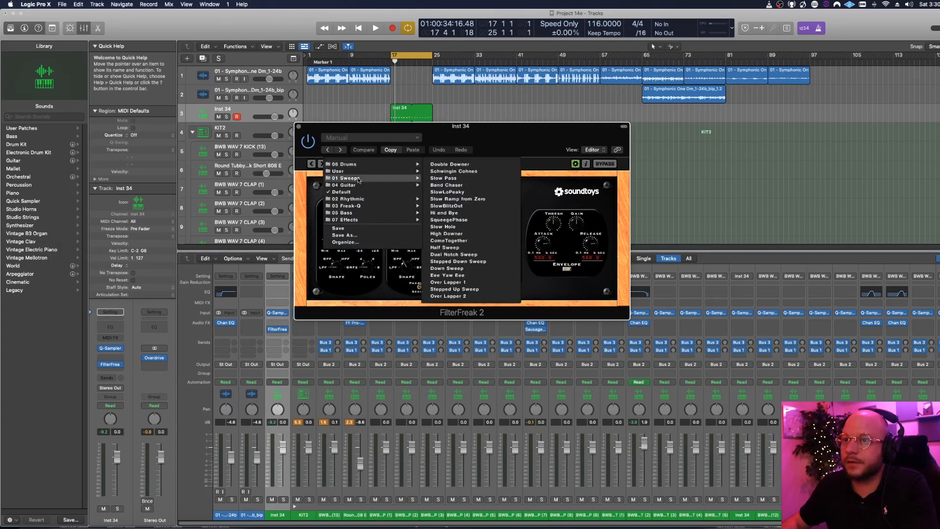
left_click(449, 164)
left_click_drag(561, 158, 563, 230)
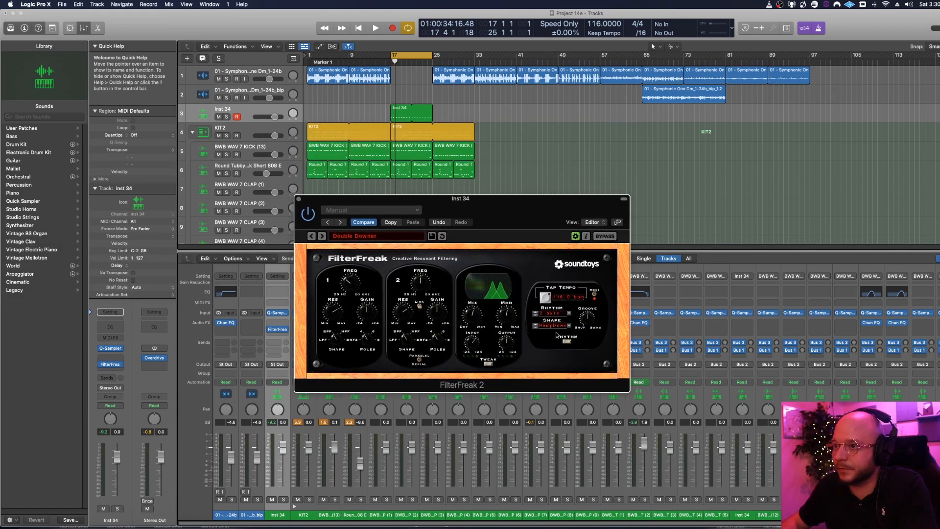
During playback, adjust both FilterFreak filter frequencies and the second filter's gain, and lower the Inst 34 track volume to -1.7 dB
key("space")
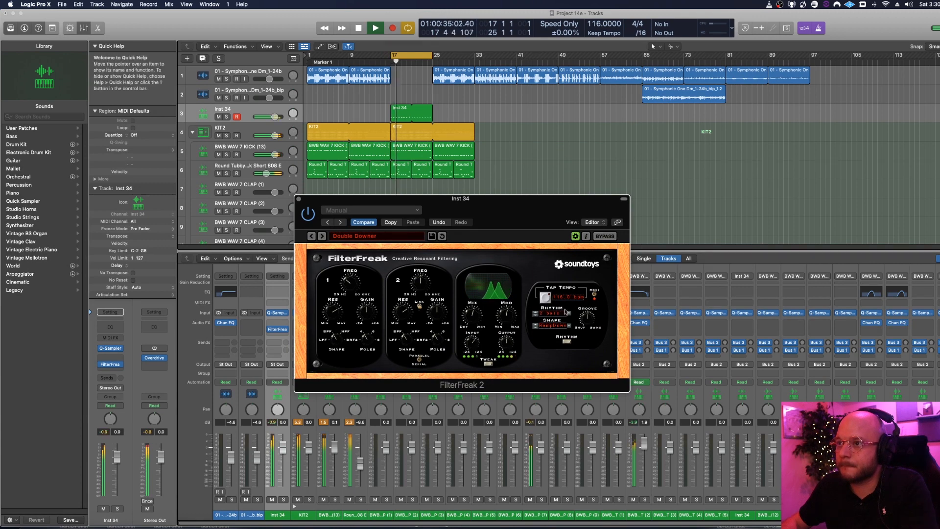
left_click_drag(417, 290, 415, 297)
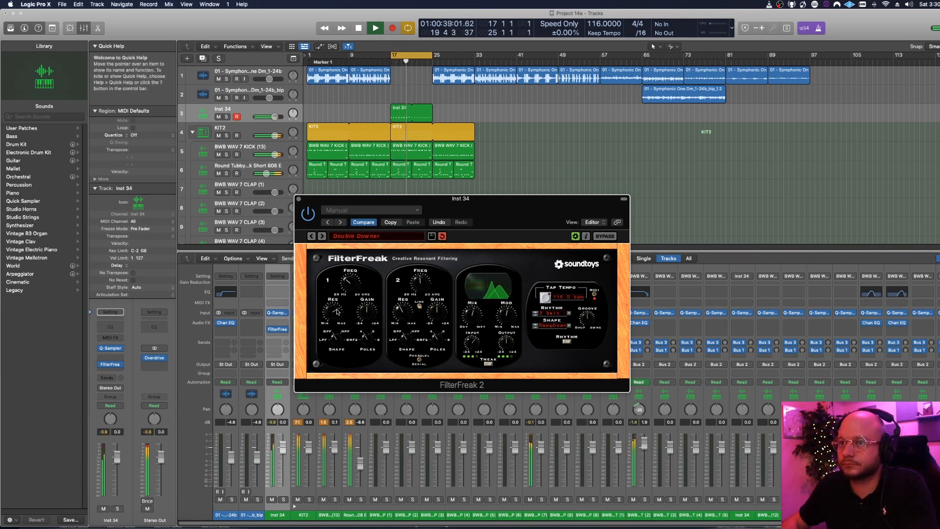
left_click_drag(350, 281, 350, 285)
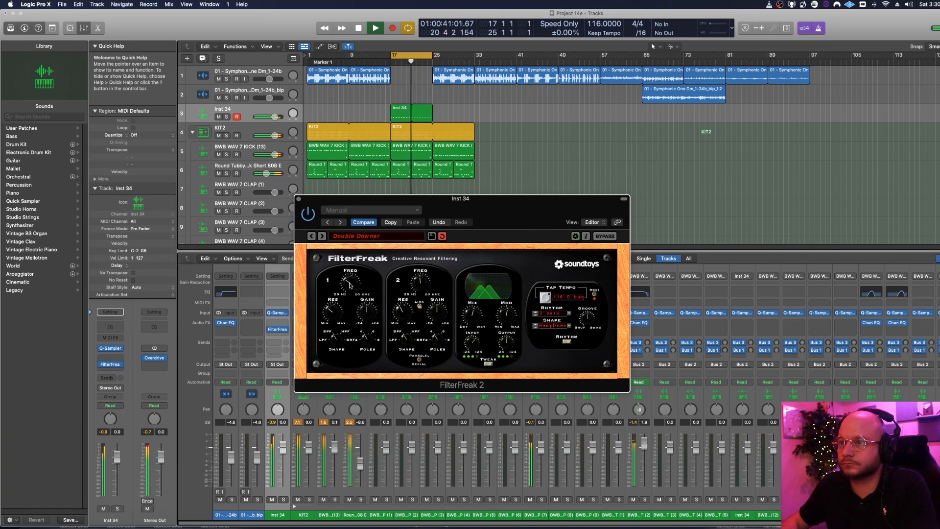
left_click_drag(437, 311, 436, 317)
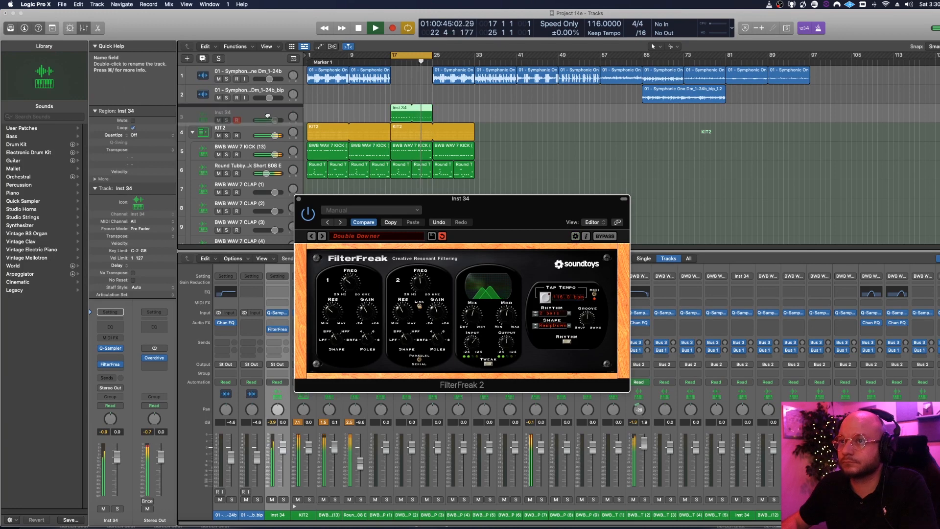
left_click_drag(274, 116, 272, 116)
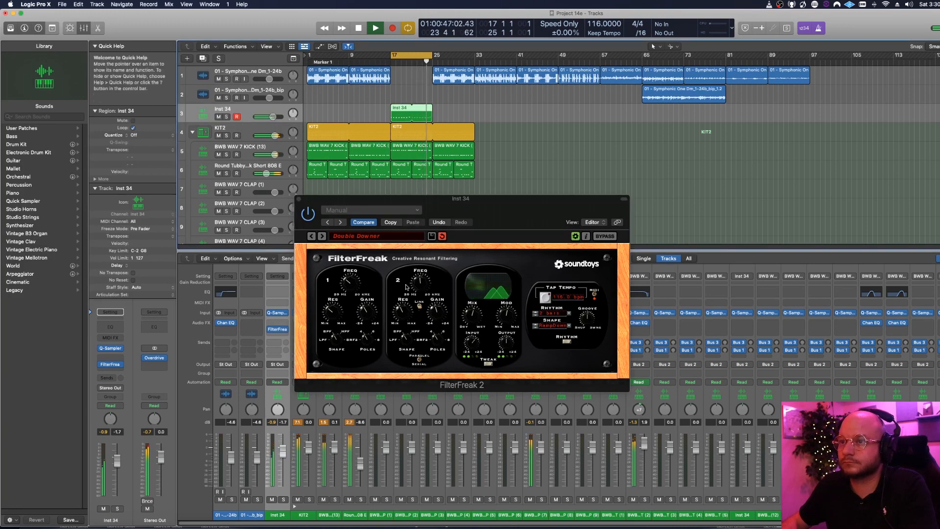
left_click(350, 292)
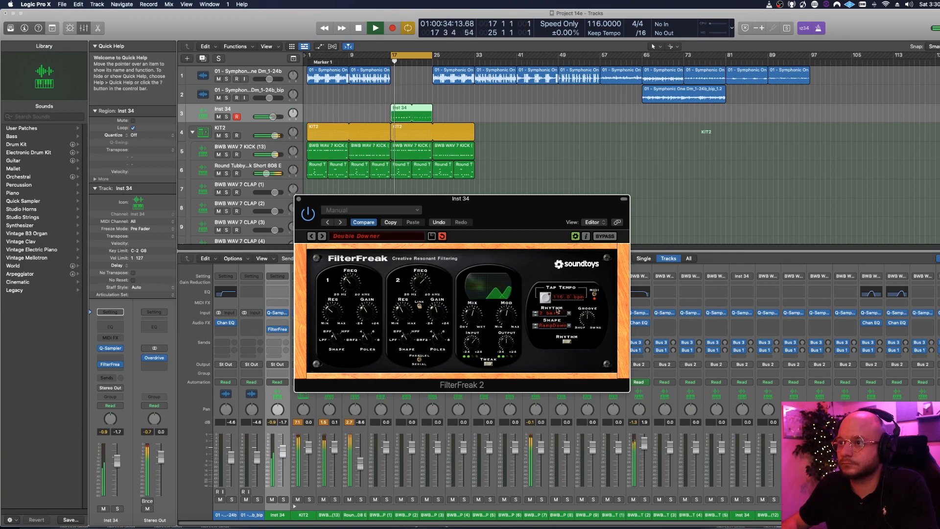
Set FilterFreak's modulation shape to the StepDwn8 preset and its rhythm to 1 bar
left_click(536, 327)
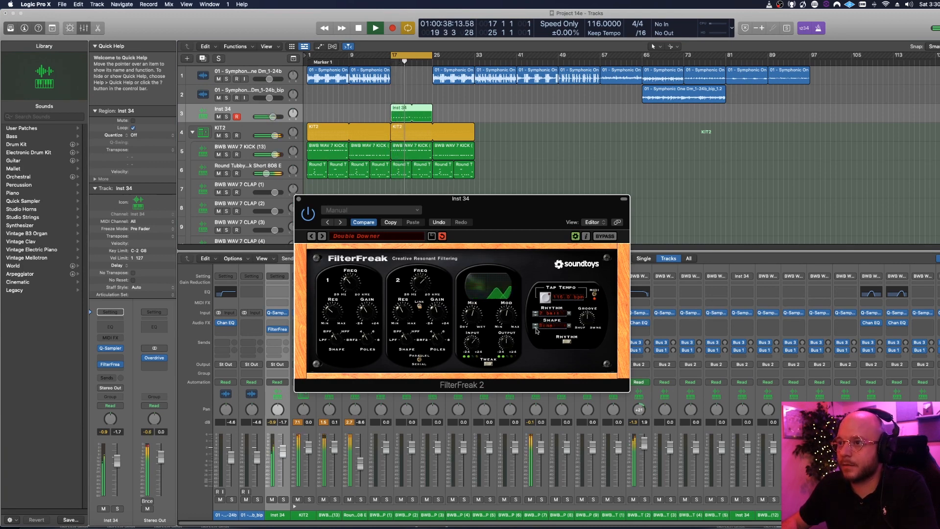
left_click(566, 328)
mouse_move(570, 279)
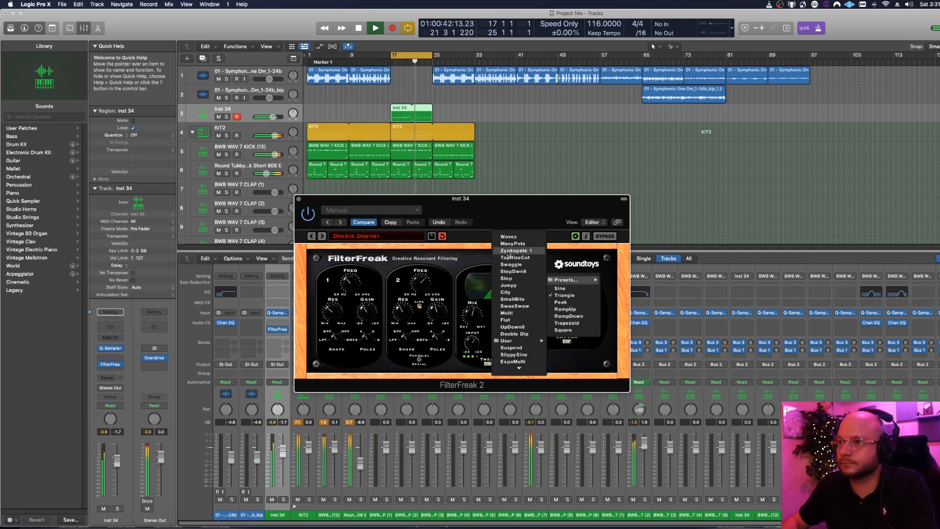
left_click(517, 285)
left_click(536, 327)
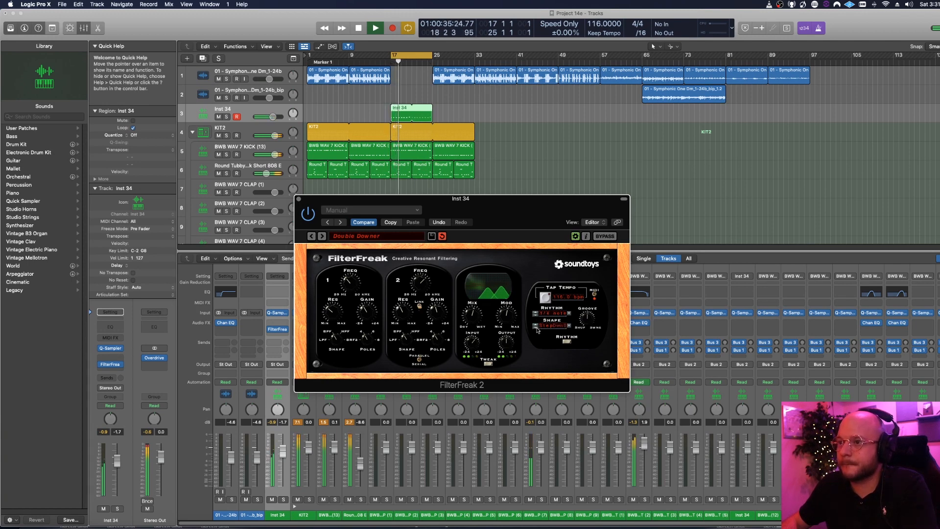
left_click(535, 313)
left_click(536, 313)
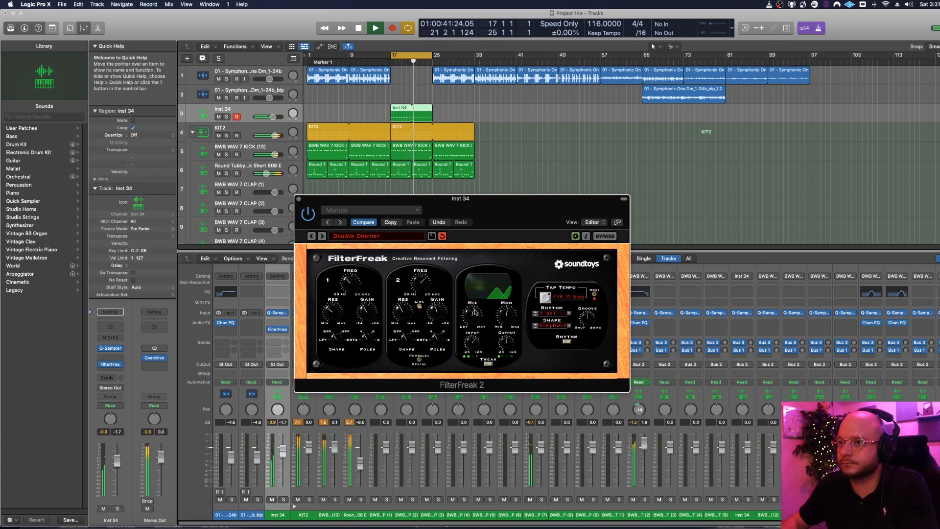
Shorten the Inst 34 region at bar 17 to two bars and loop it up to bar 25
left_click(526, 175)
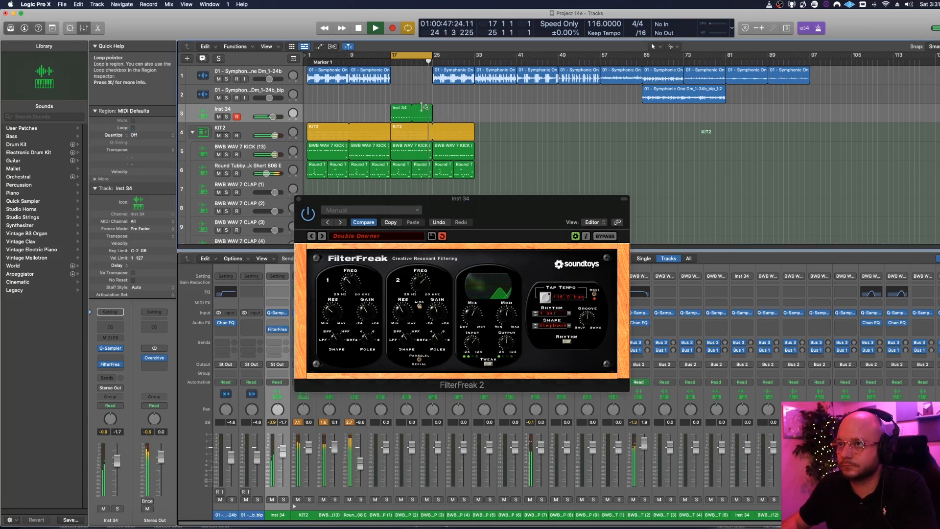
mouse_move(411, 119)
left_mouse_down()
mouse_move(396, 117)
mouse_move(400, 106)
left_mouse_up()
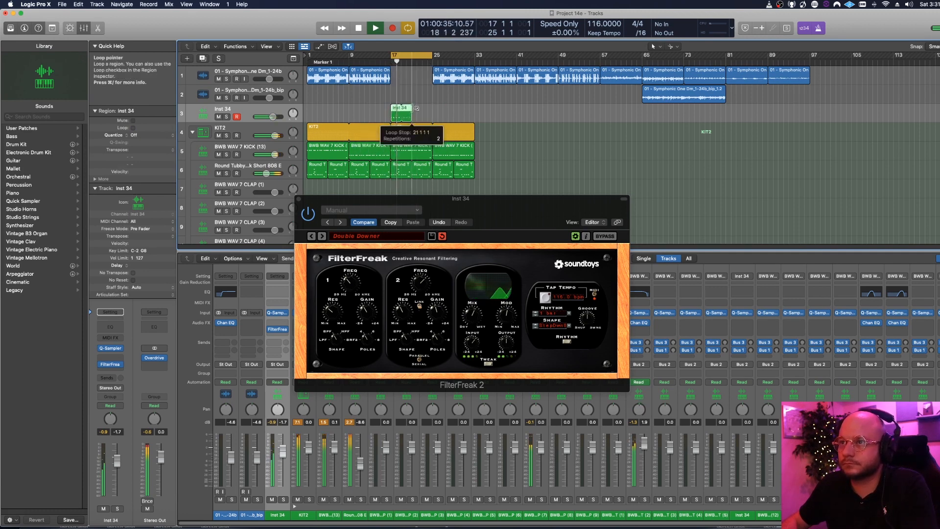
left_click(520, 213)
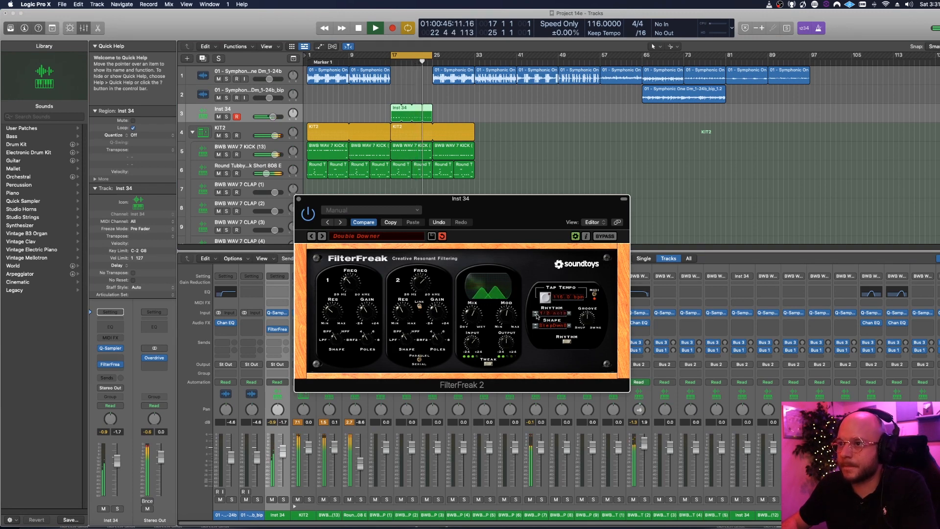
Set FilterFreak's rhythm to 1/2 note, close the plug-in window and stop playback
left_click(567, 343)
left_click(554, 337)
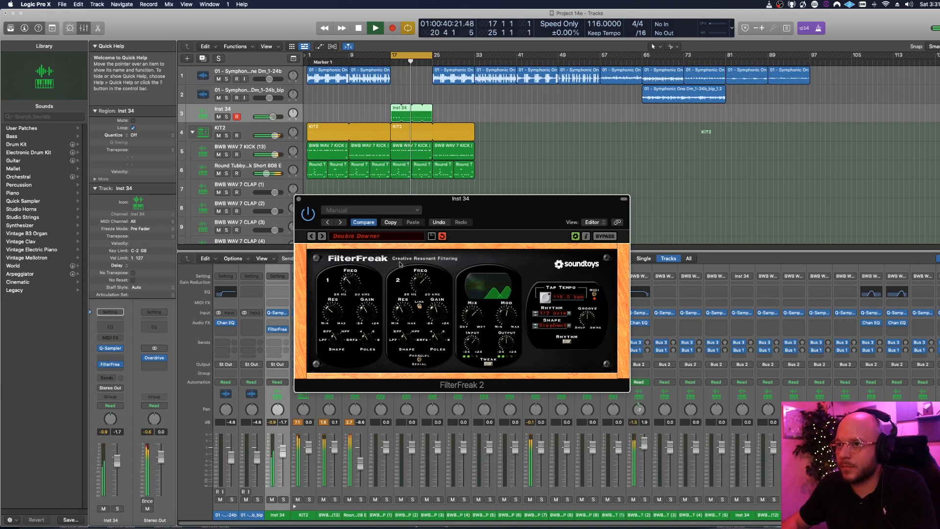
left_click(299, 200)
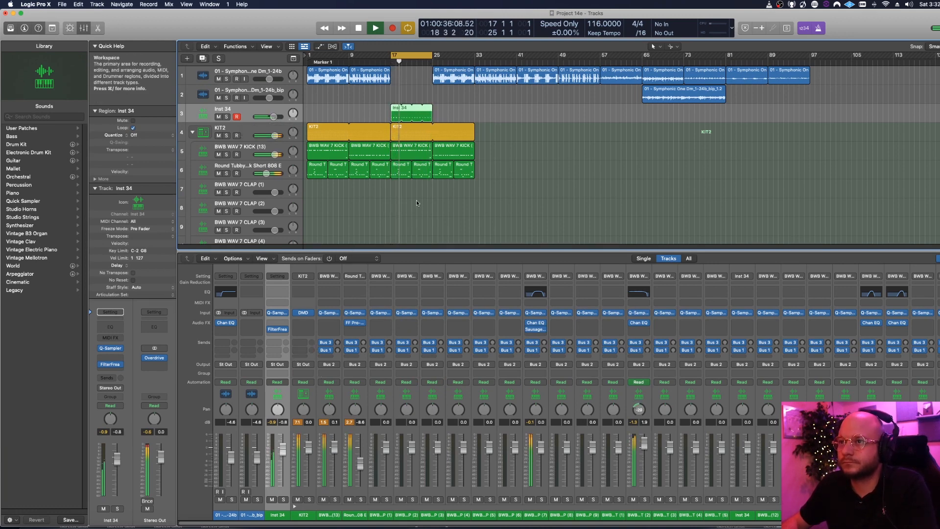
key("space")
Add a Bus 4 send to the BWB WAV 7 HI HAT (2) channel
scroll(417, 203, "down", 2)
scroll(416, 202, "down", 10)
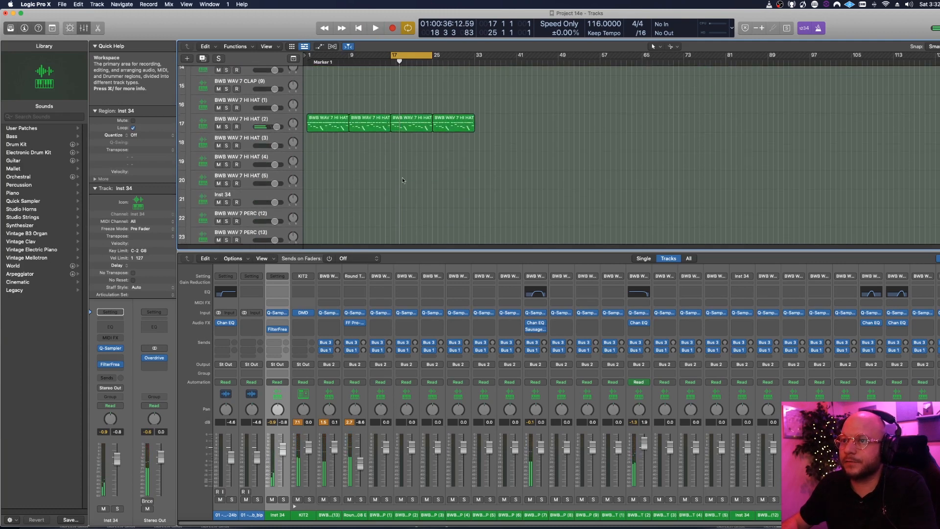
left_click(255, 121)
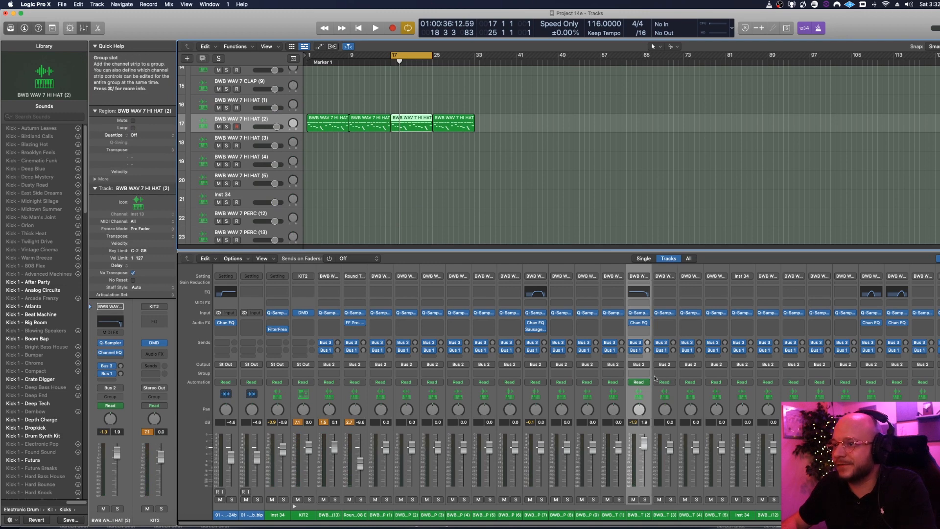
left_click(643, 359)
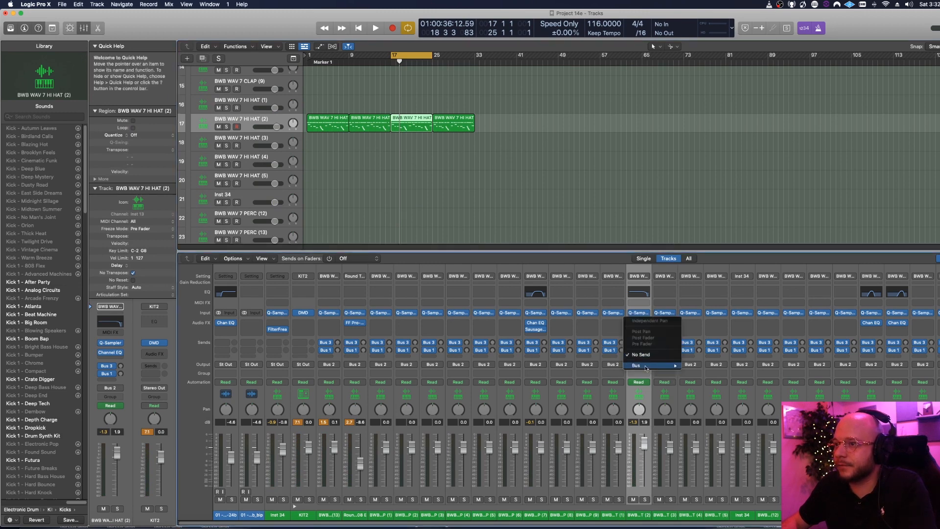
mouse_move(646, 367)
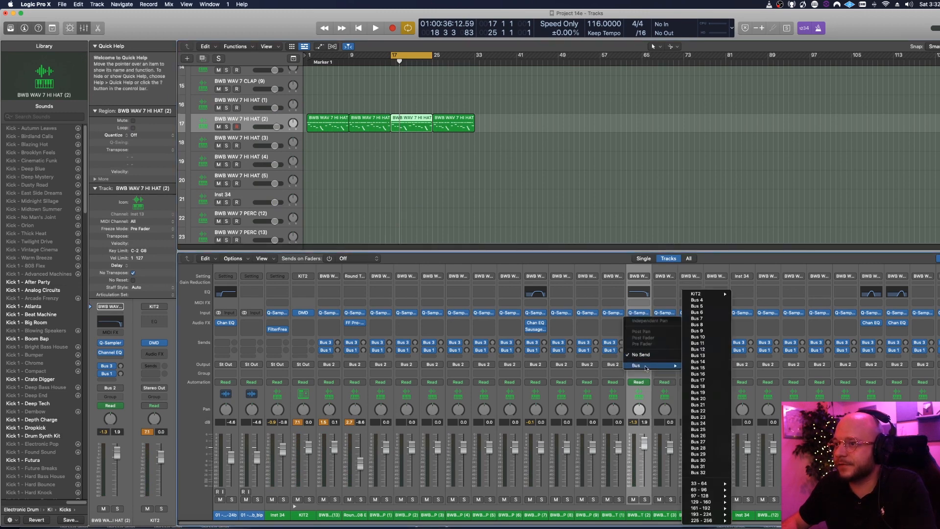
left_click(724, 304)
Collapse the KIT2 stack and insert the Cableguys HalfTime effect on the Aux 4 channel
left_click(237, 491)
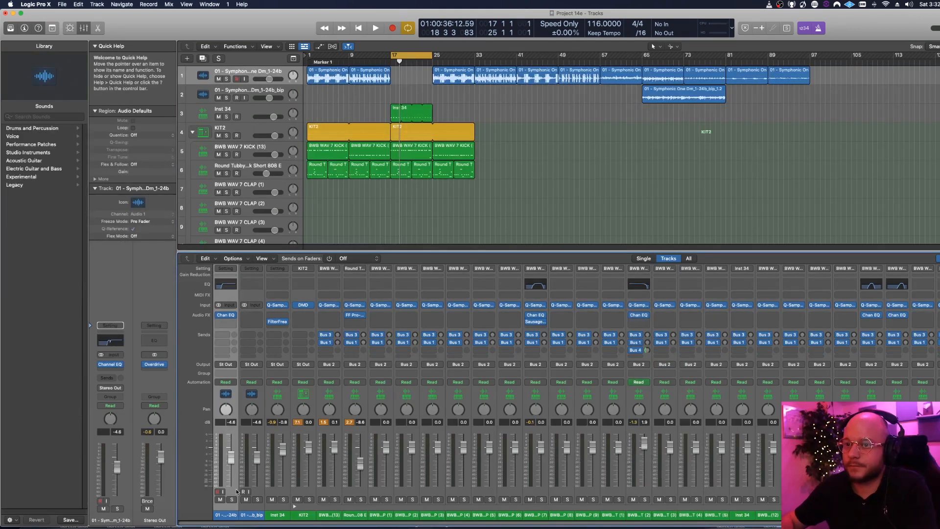
left_click(294, 506)
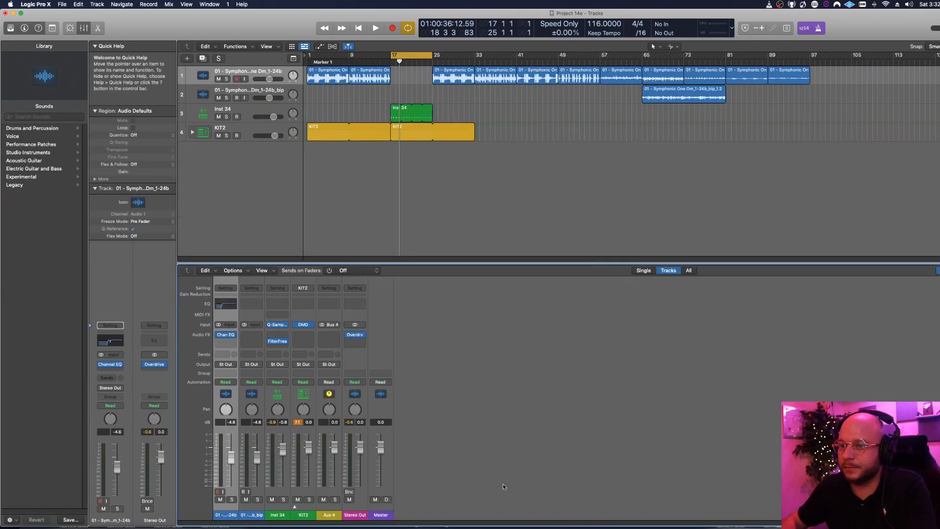
left_click(337, 506)
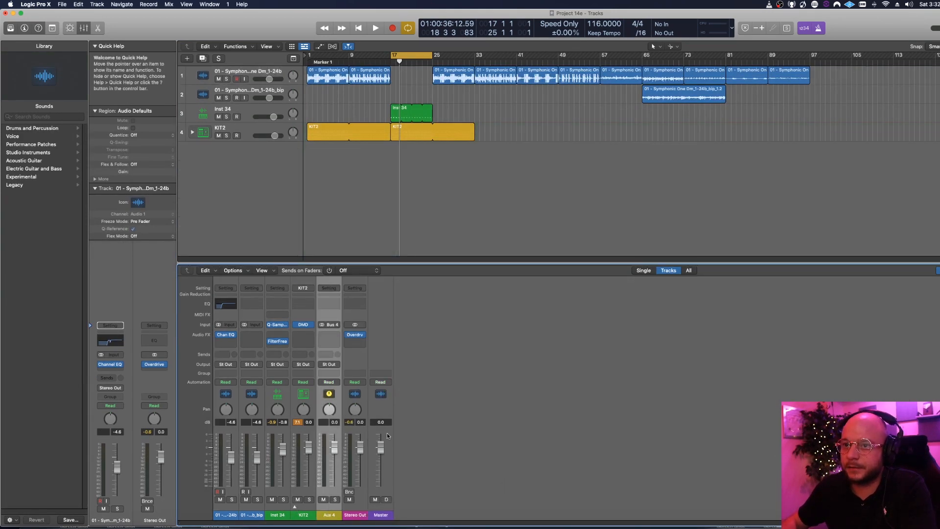
left_click(335, 339)
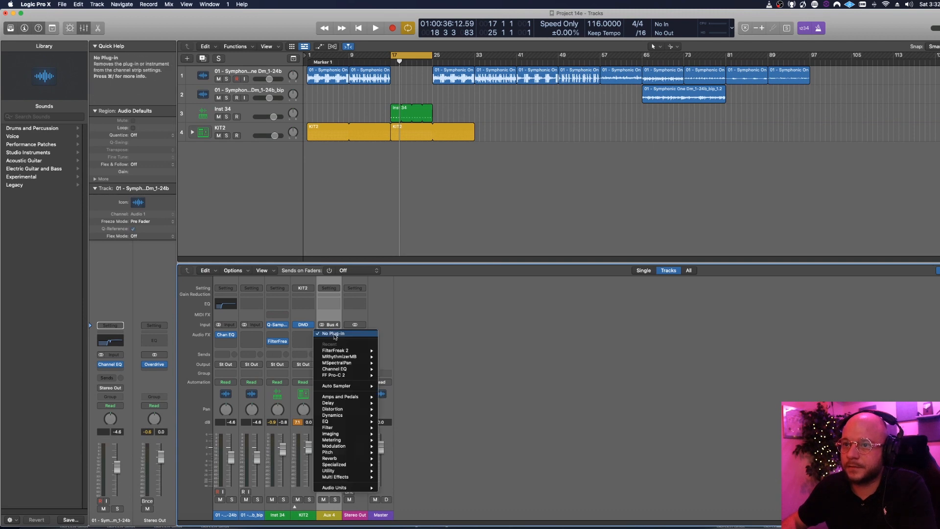
mouse_move(343, 487)
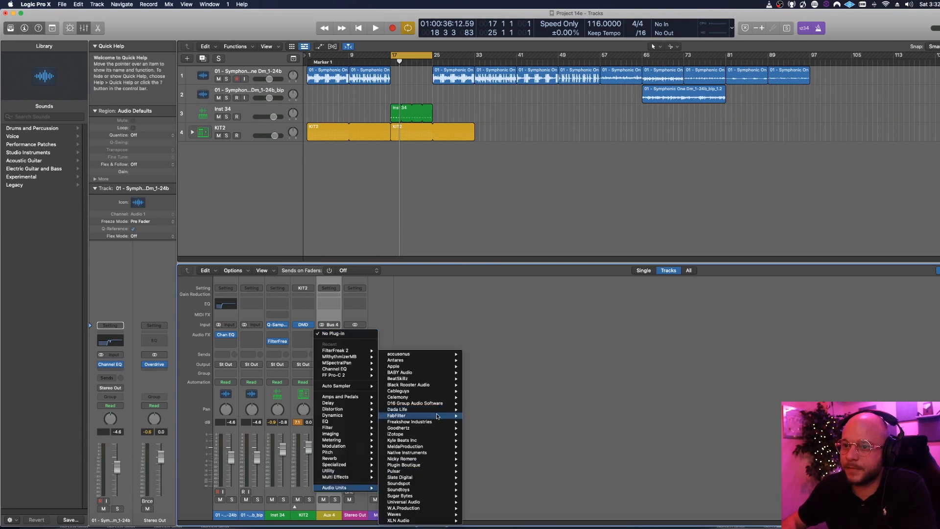
mouse_move(435, 393)
mouse_move(483, 390)
left_click(529, 391)
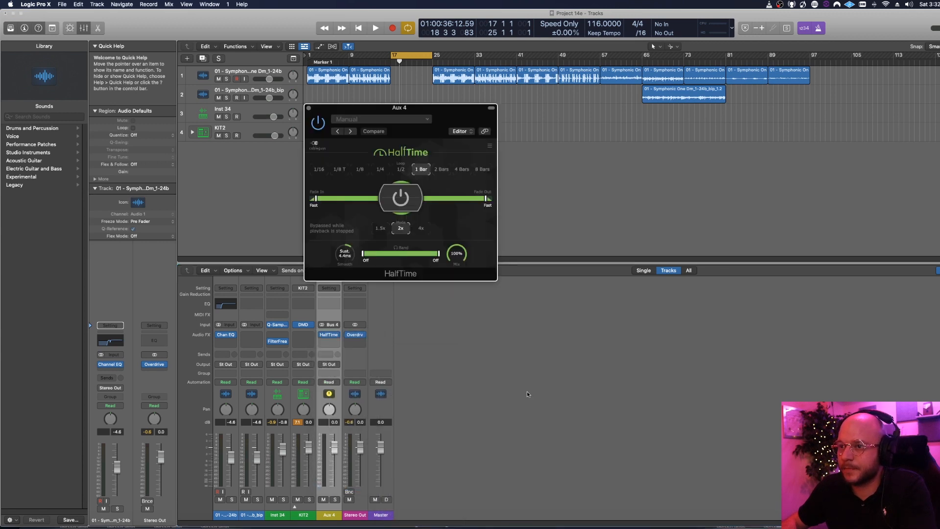
Set HalfTime to a 2 Bars loop at 2x speed with instant fade in and fade out, and close its window
left_click_drag(422, 111, 563, 162)
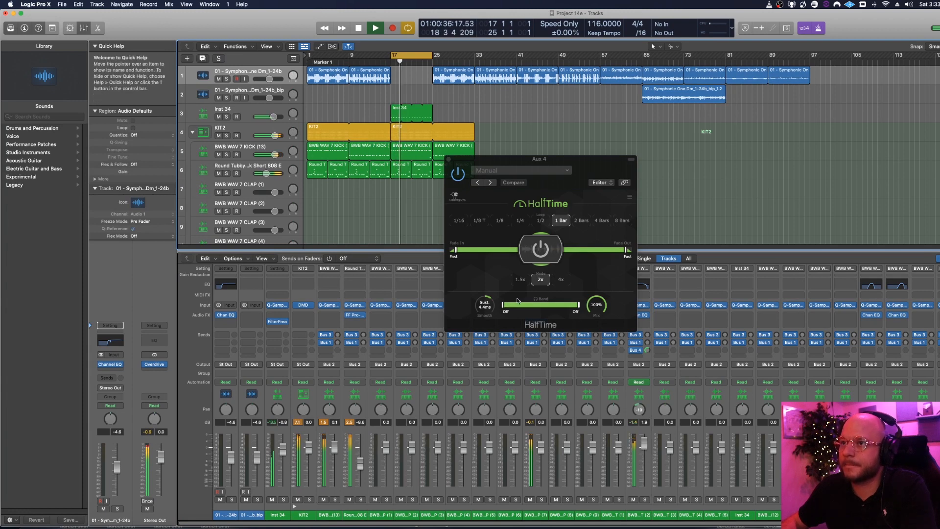
mouse_move(596, 305)
left_mouse_down()
mouse_move(596, 318)
mouse_move(593, 308)
left_mouse_up()
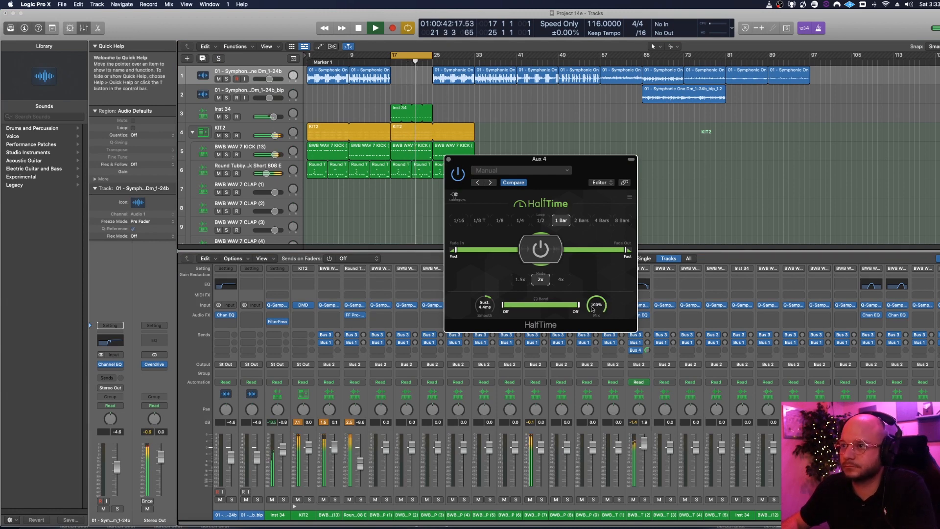
left_click(522, 283)
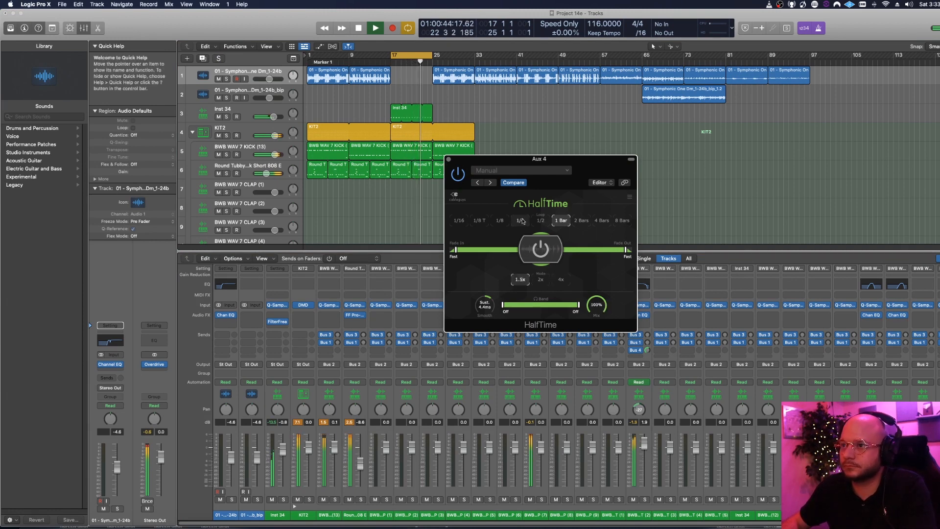
left_click(542, 282)
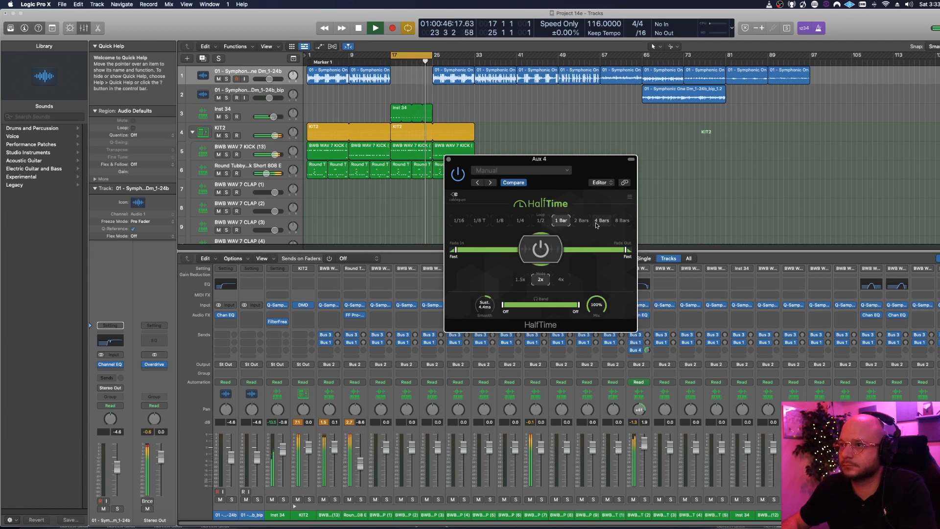
left_click(581, 220)
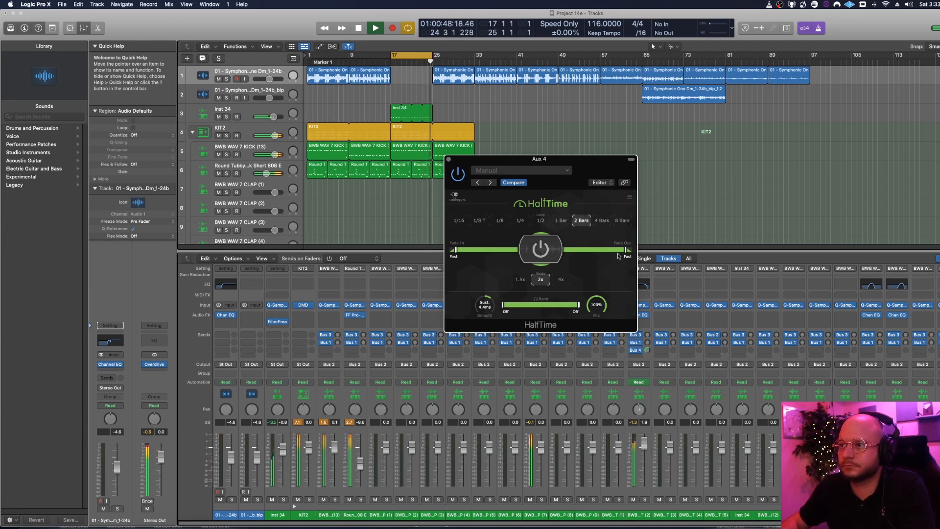
left_click_drag(625, 250, 637, 250)
left_click_drag(455, 250, 448, 250)
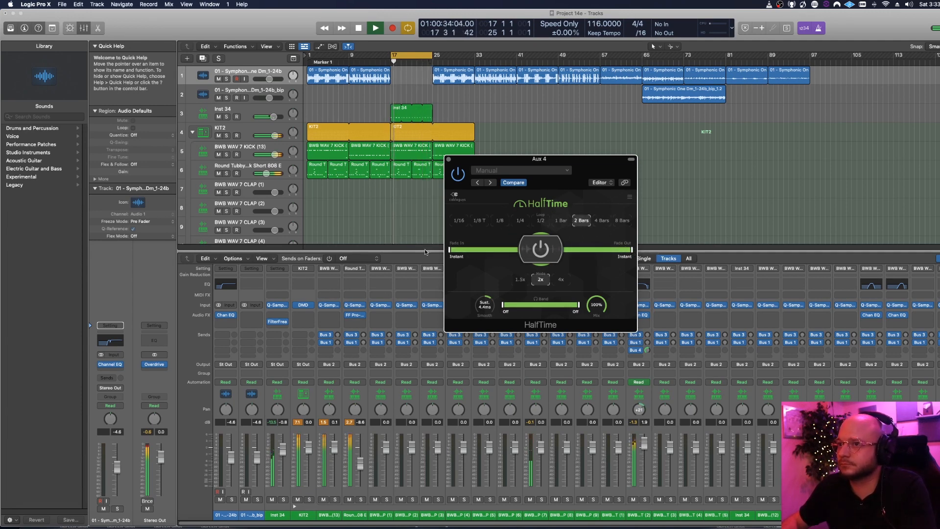
key("space")
left_click(449, 160)
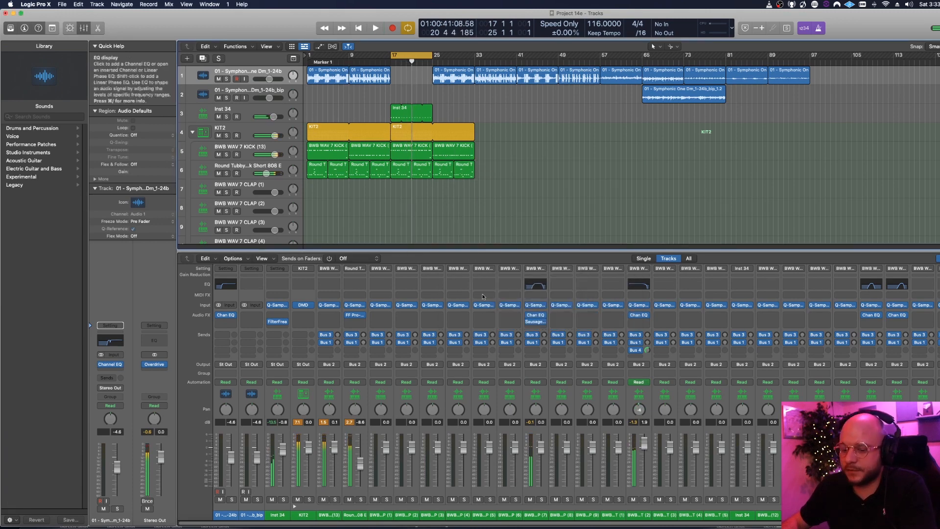
Collapse the KIT2 stack again, create a track for the Aux 4 channel and place it below KIT2
key("x")
key("x")
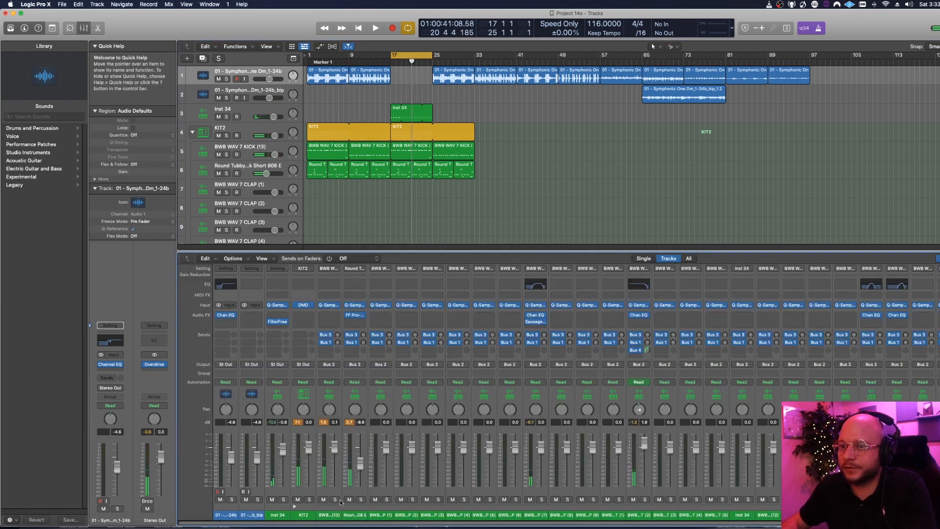
left_click(295, 506)
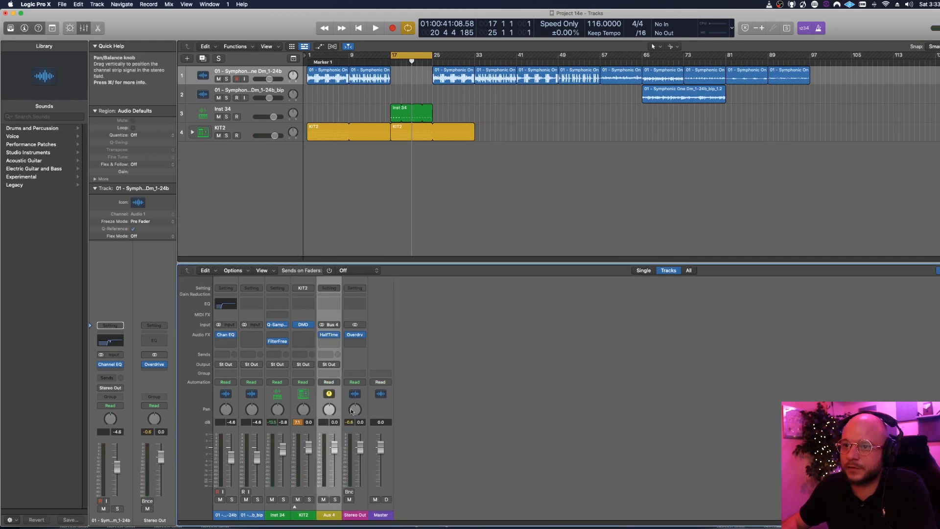
key("ctrl+t")
left_click_drag(249, 92, 266, 162)
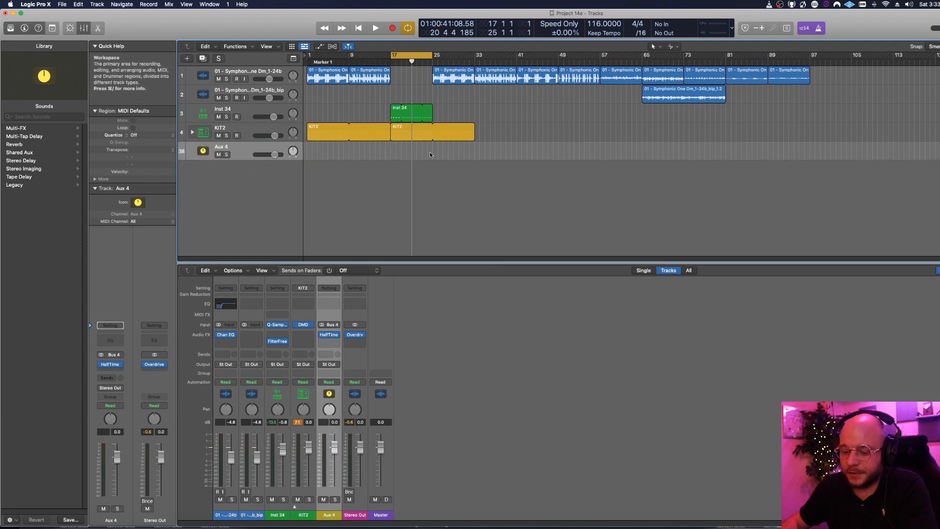
Show the HalfTime Mix automation on the Aux 4 track and create its starting automation point
key("a")
left_click(264, 212)
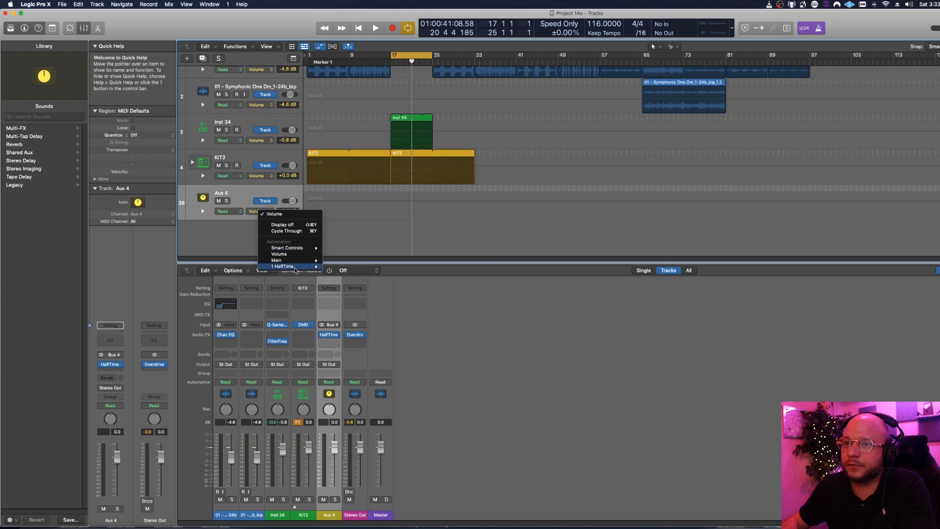
mouse_move(293, 267)
left_click(345, 253)
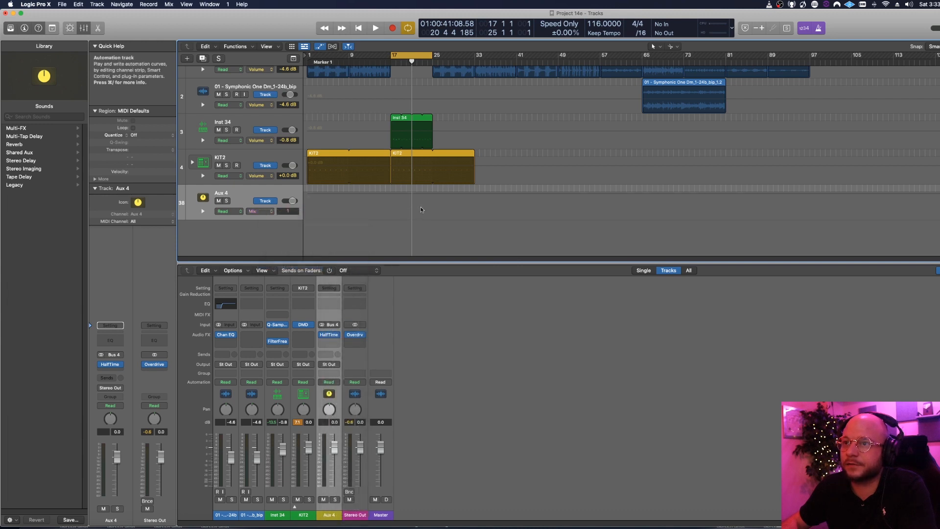
left_click(405, 208)
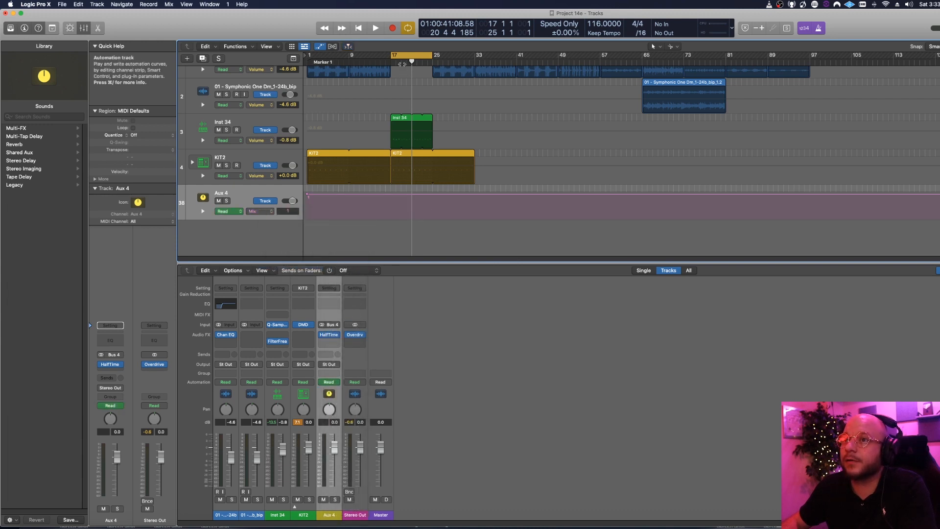
Automate Aux 4's HalfTime Mix to stay at 0 until bar 17 and rise to 1 there, and audition it
left_click(391, 194)
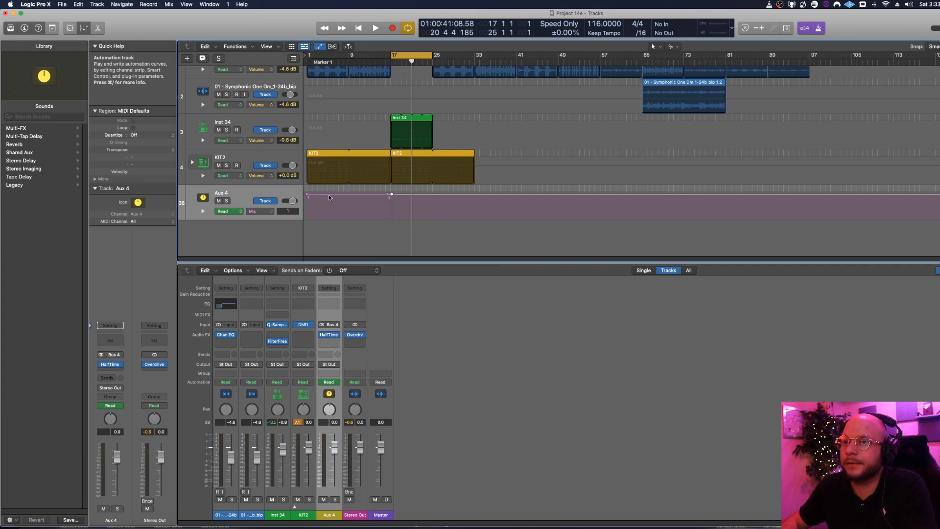
left_click_drag(308, 194, 308, 218)
mouse_move(386, 196)
left_mouse_down()
mouse_move(387, 221)
mouse_move(390, 195)
left_mouse_up()
key("space")
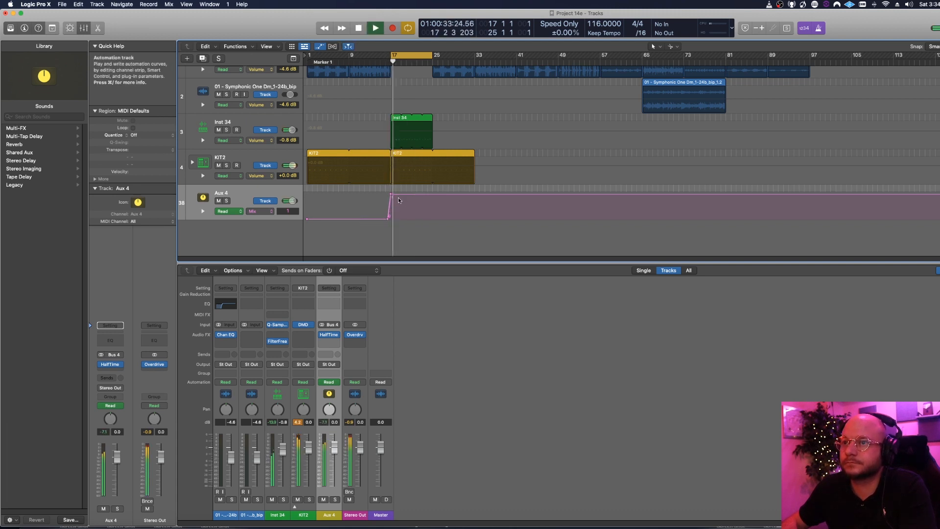
key("space")
Lower the HalfTime Mix to 0 from bar 17 onward and bring Aux 4's volume to -5.3 dB during playback
left_click_drag(392, 196, 390, 218)
key("space")
key("space")
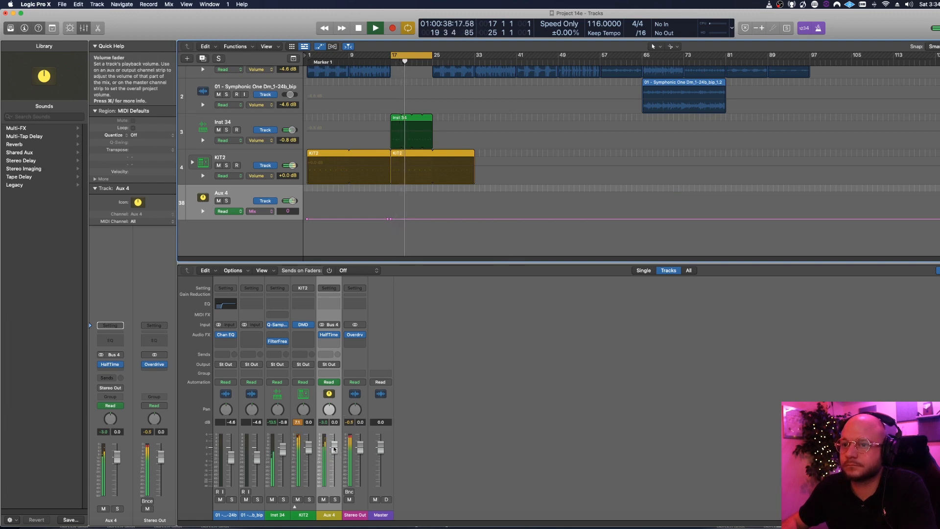
left_click_drag(335, 450, 335, 447)
key("space")
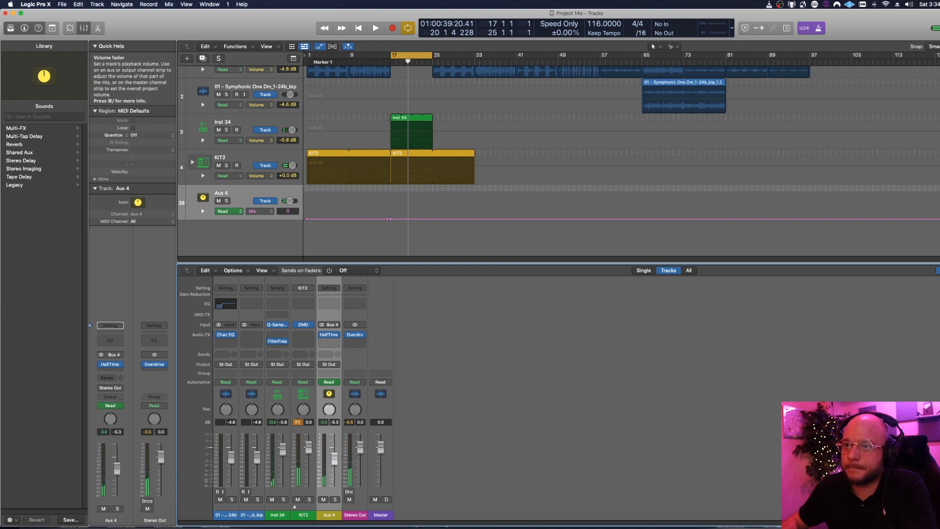
key("space")
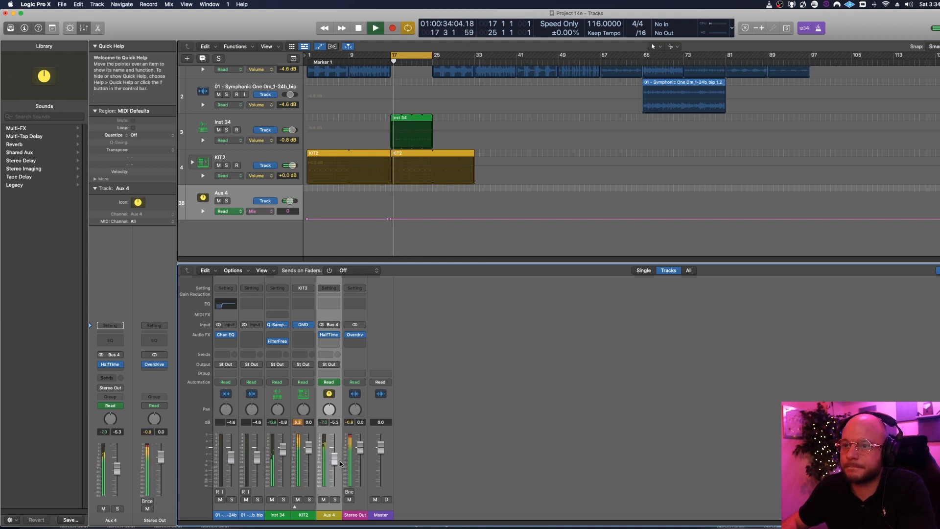
key("space")
Raise the HalfTime Mix automation to 0.726 around bar 20 and lower Aux 4's volume to -10.8 dB
left_click(399, 219)
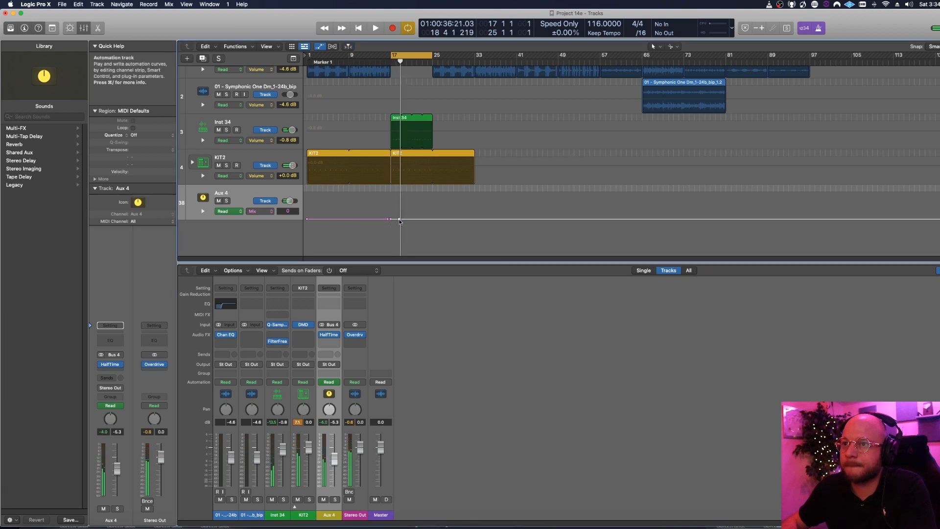
left_click_drag(406, 222, 407, 202)
key("space")
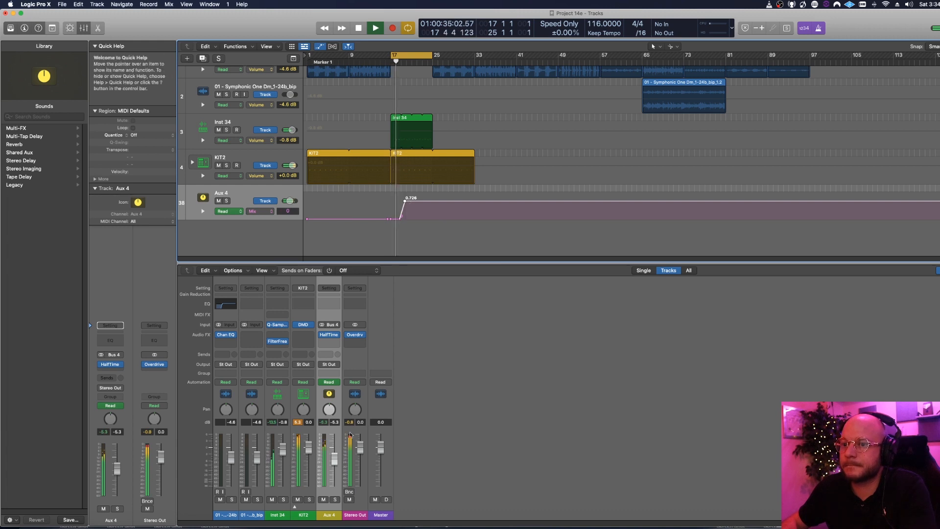
left_click_drag(334, 459, 334, 466)
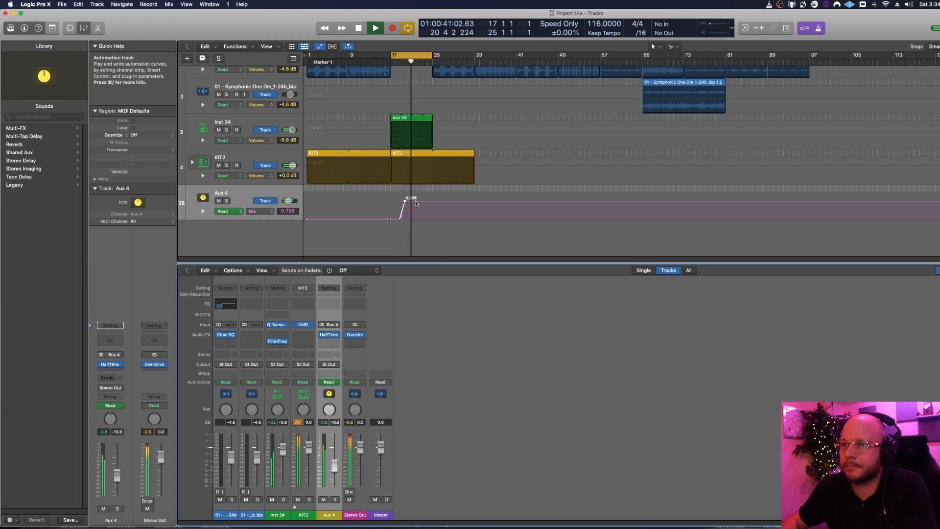
Return the HalfTime Mix to 0 around bar 22 and add a second short peak just before bar 25
left_click(414, 201)
left_click_drag(417, 202, 417, 218)
key("space")
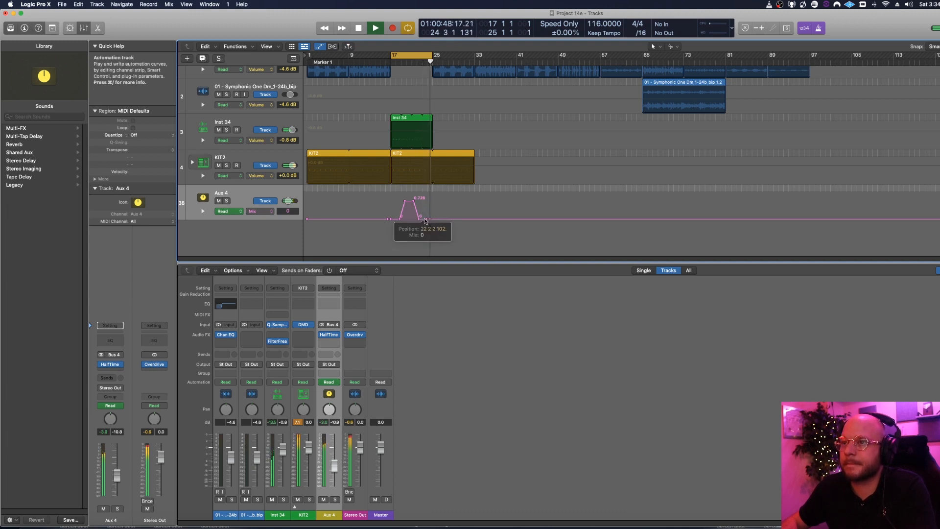
key("space")
Automate Aux 4's volume to -10.8 dB between bars 17 and 25 and silent elsewhere, audition it, and hide automation
left_click(257, 212)
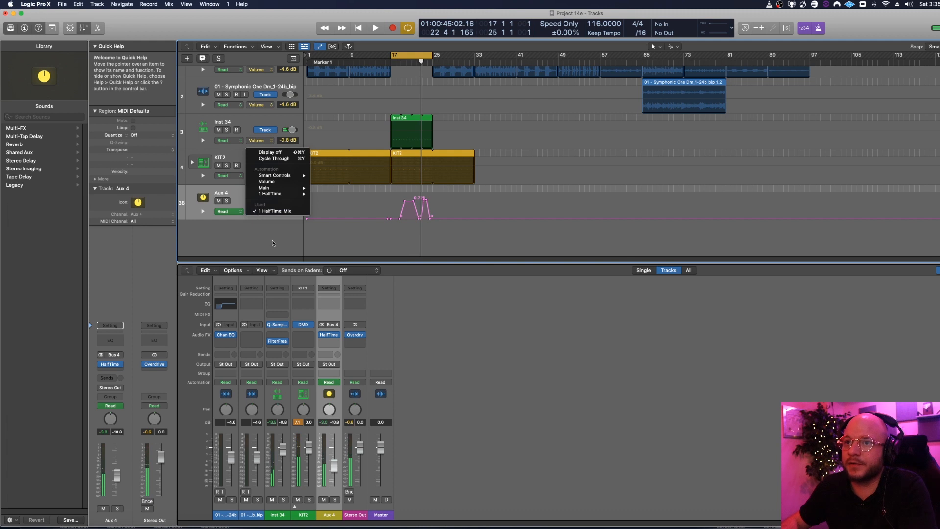
left_click(279, 183)
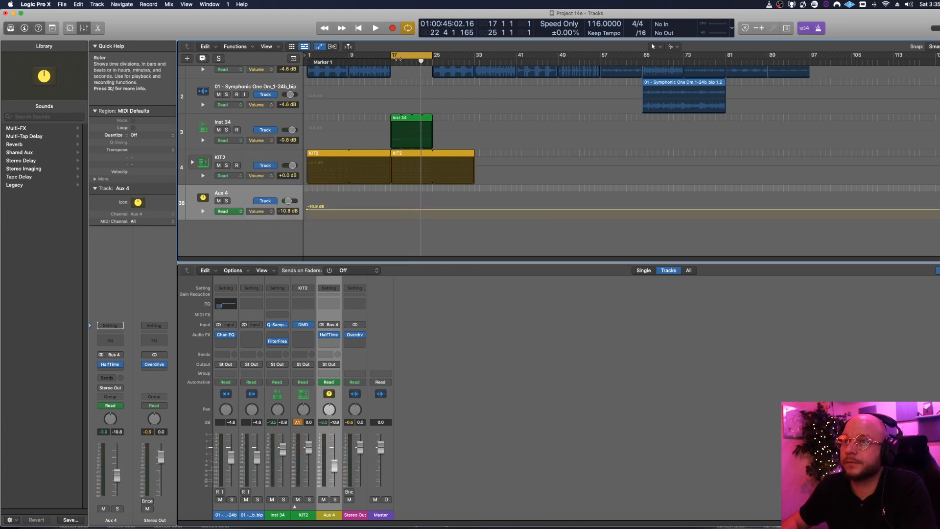
left_click(391, 64)
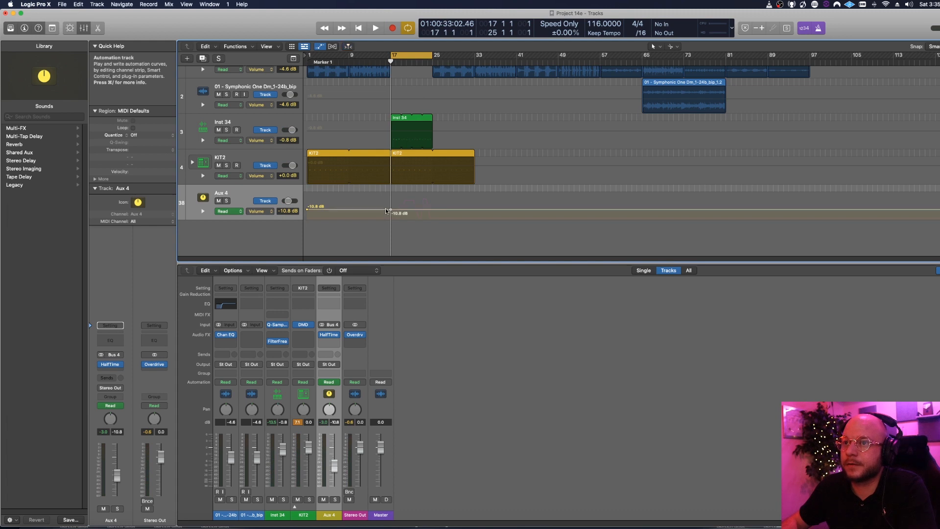
left_click_drag(307, 211, 307, 219)
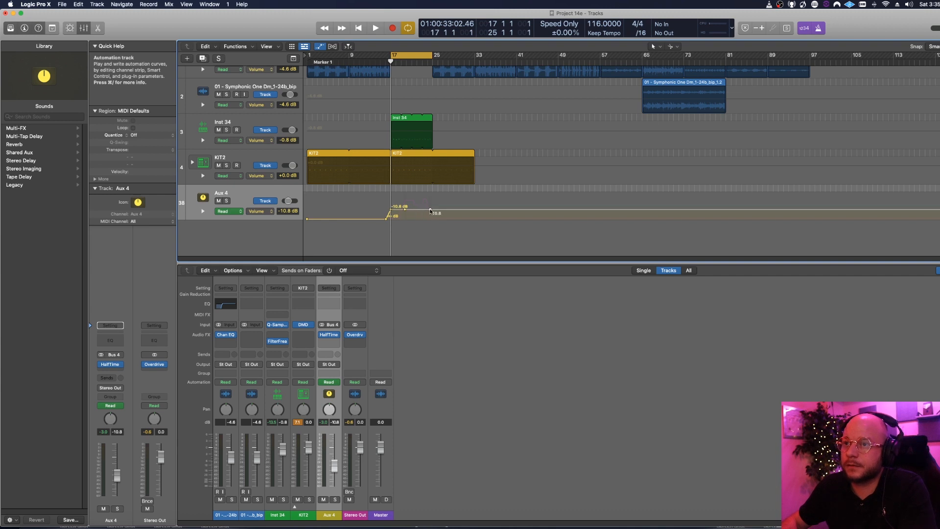
left_click_drag(430, 211, 431, 219)
key("space")
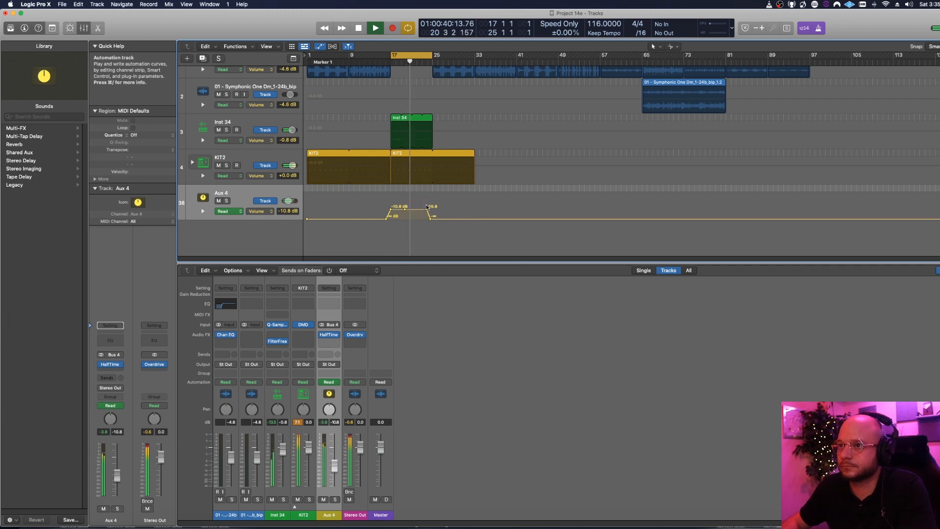
key("a")
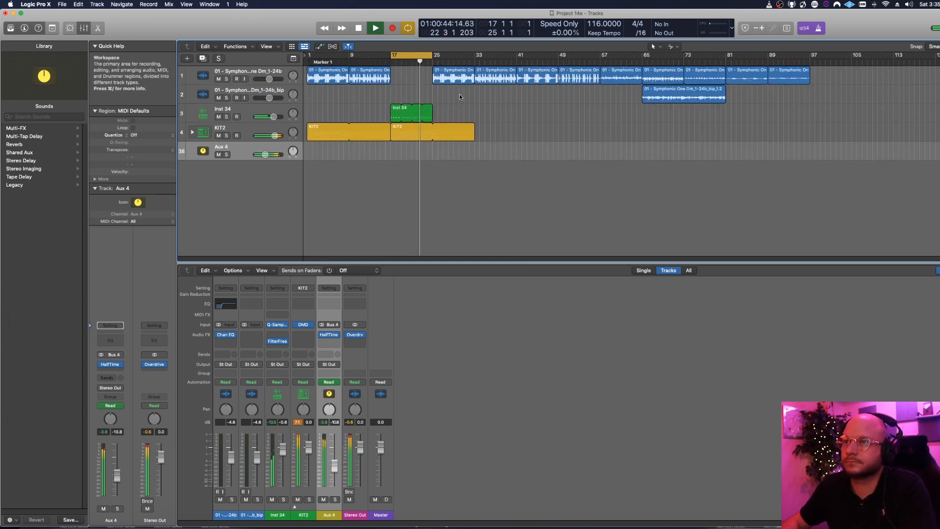
Duplicate the Inst 34 track with its settings and copy its pattern region to bar 25 on the new track
left_click(257, 110)
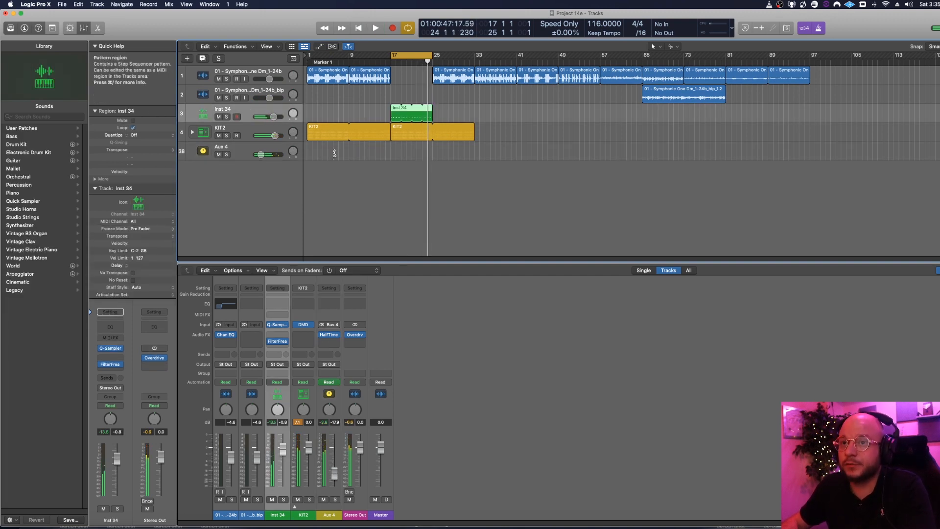
key("super+d")
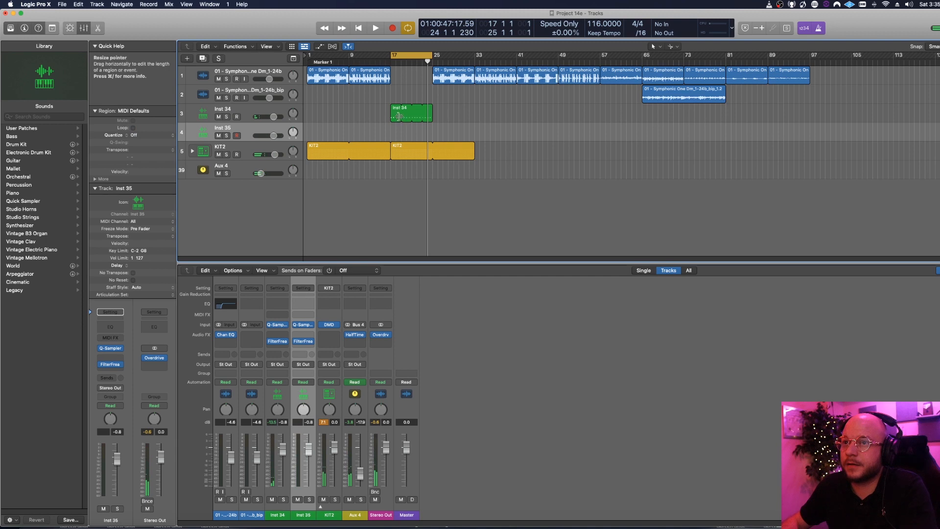
left_click_drag(394, 117, 437, 136)
Move the Symphonic One region at bar 25 to bar 97 and shift the cycle range to bars 25–33
left_click(442, 72)
left_click_drag(443, 72, 819, 73)
left_click_drag(411, 55, 453, 54)
Insert the stereo Soundtoys Little AlterBoy before FilterFreak on Inst 35, with linked pitch and formant at 12.0, and close its window
left_click(240, 135)
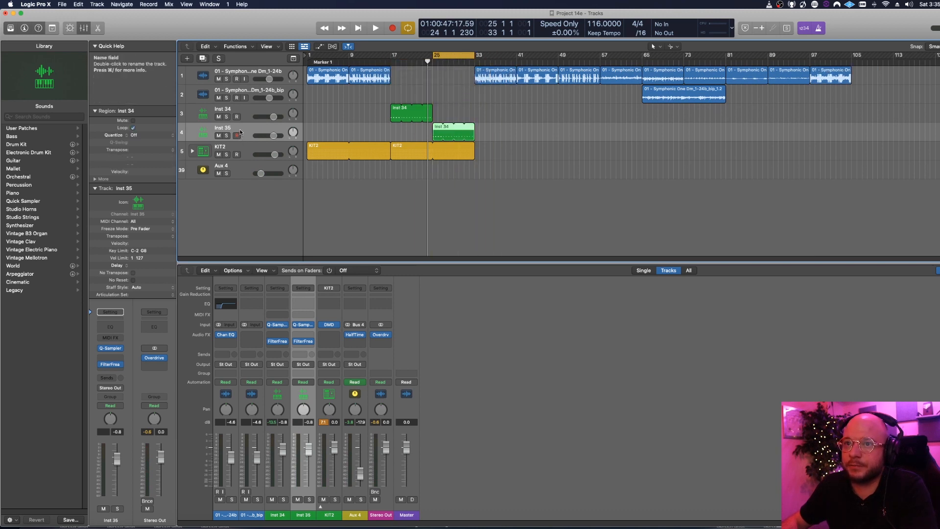
left_click(122, 363)
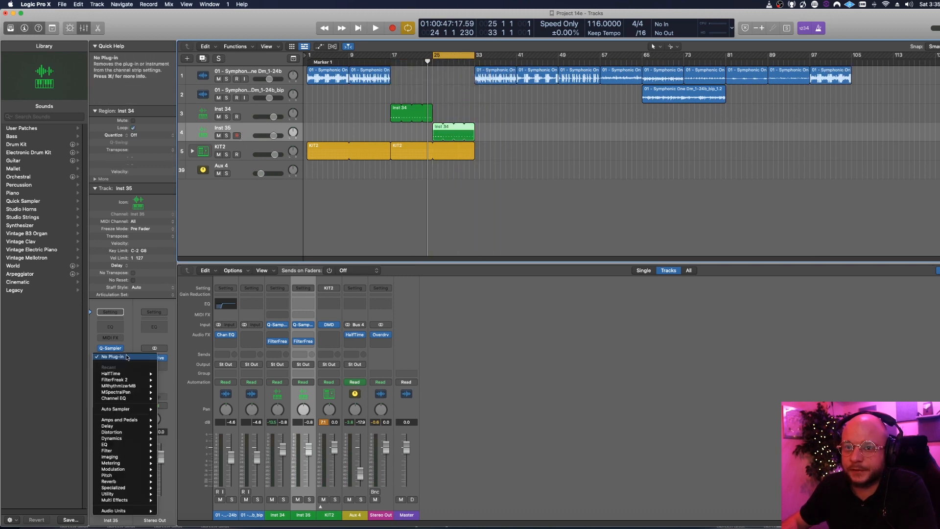
mouse_move(139, 514)
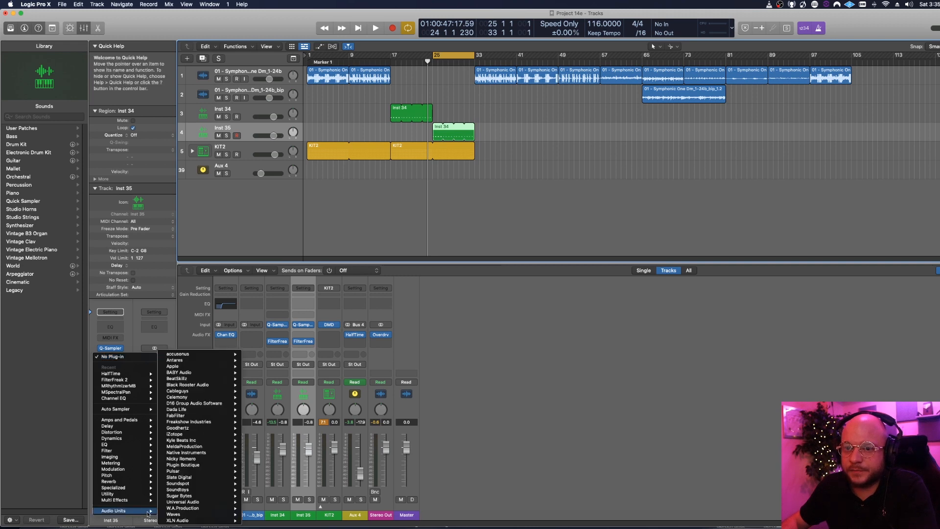
mouse_move(205, 441)
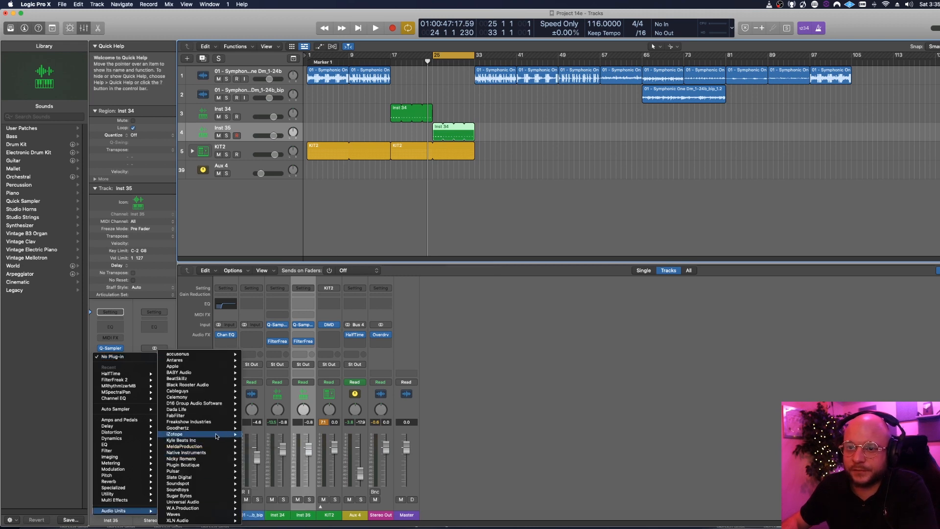
mouse_move(202, 484)
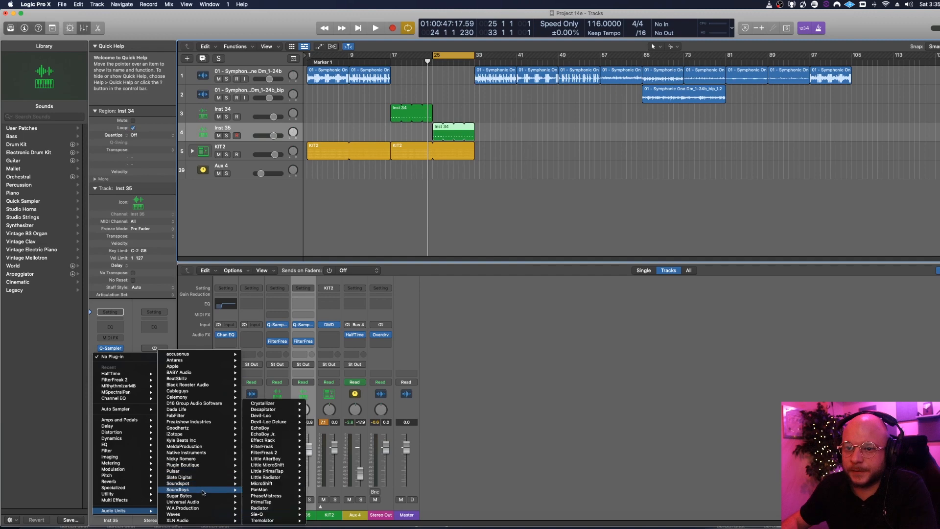
mouse_move(290, 462)
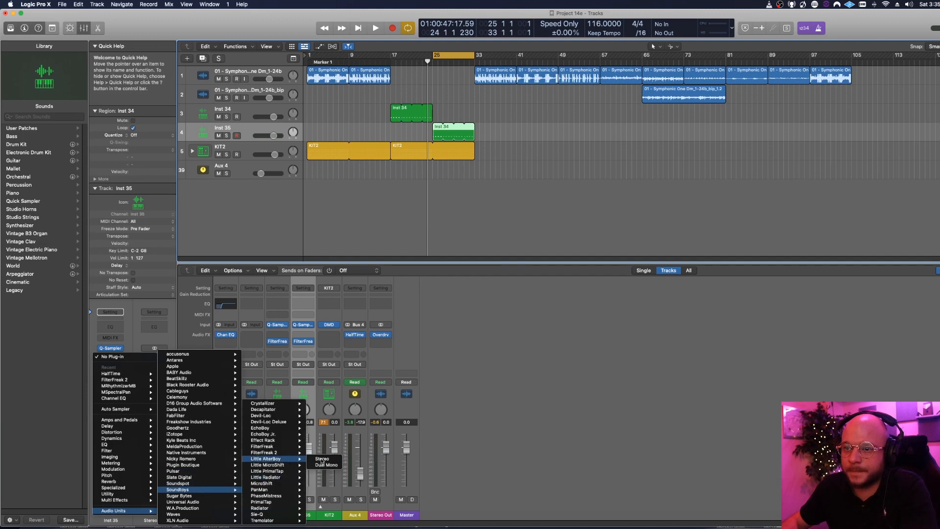
left_click(323, 459)
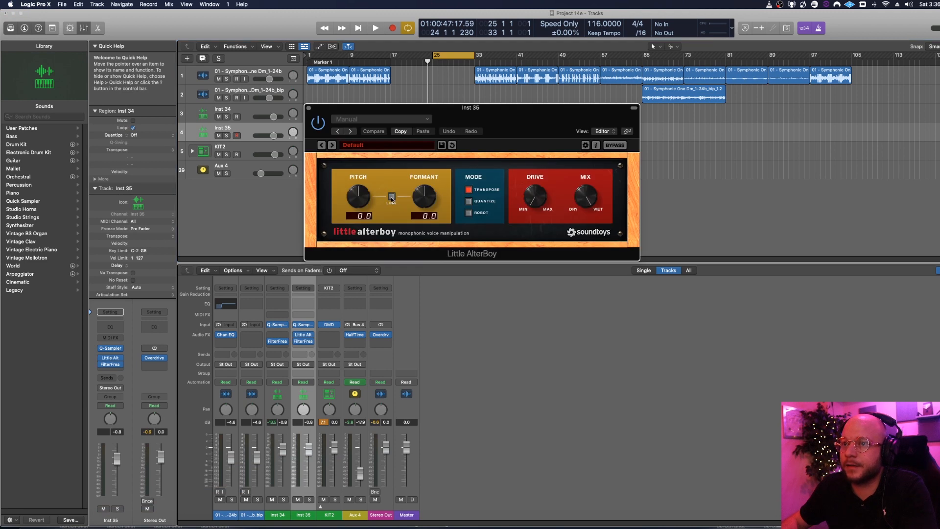
left_click_drag(367, 201, 360, 101)
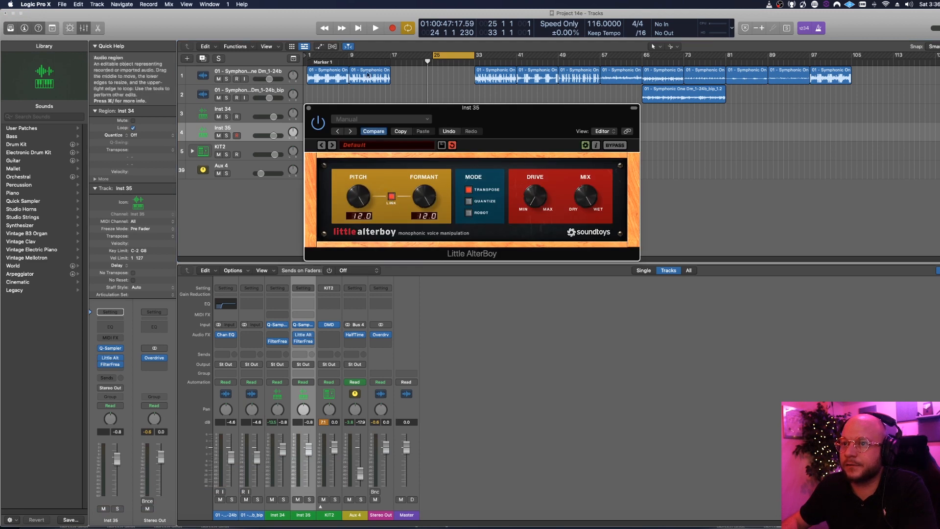
left_click(309, 108)
Lower Inst 35's volume to -3.3 dB during playback and extend the cycle range to bars 1–33
key("space")
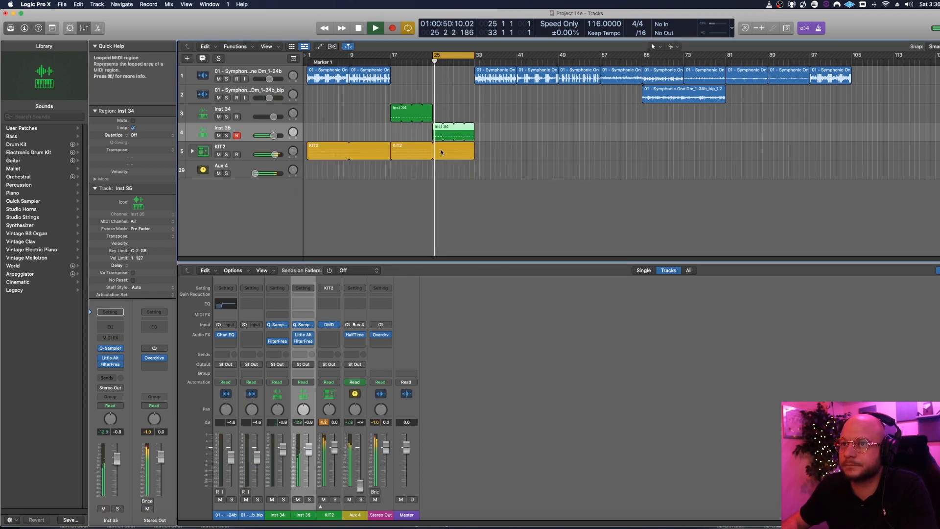
left_click_drag(273, 135, 271, 136)
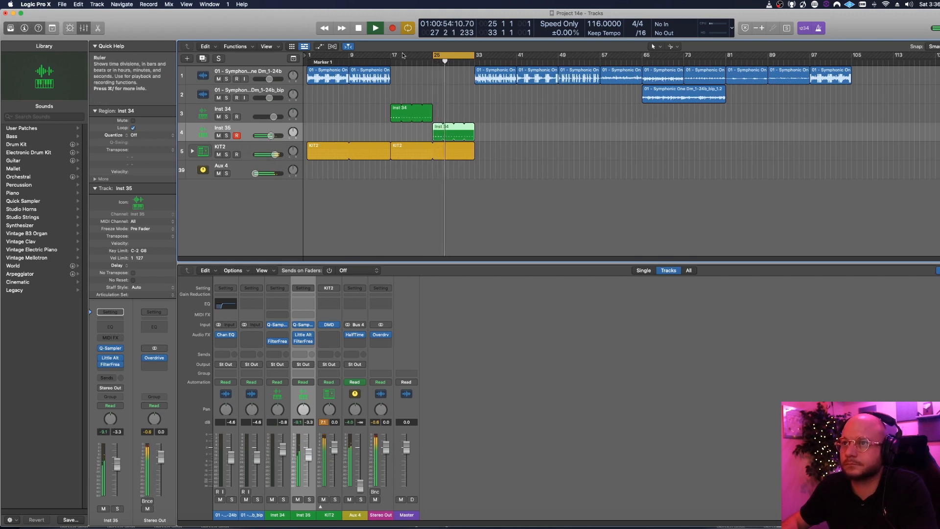
left_click_drag(434, 54, 389, 82)
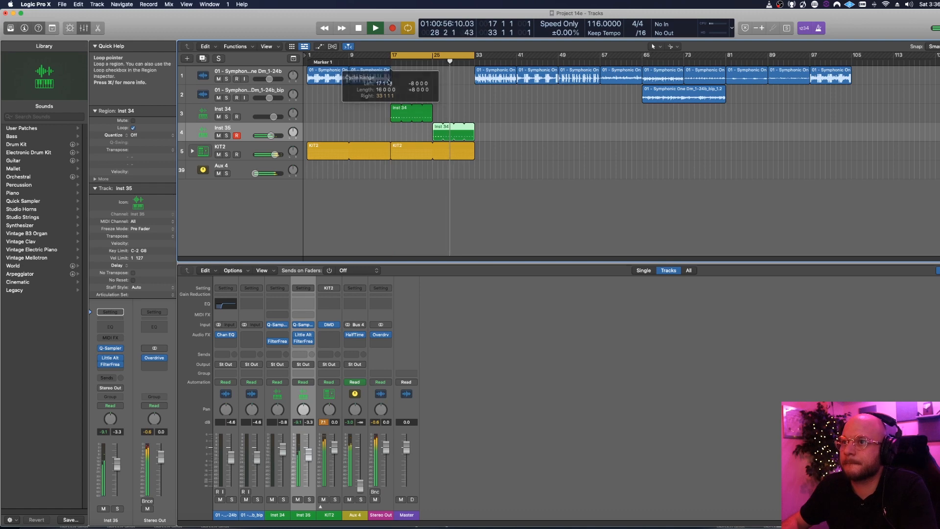
scroll(388, 83, "up", 3)
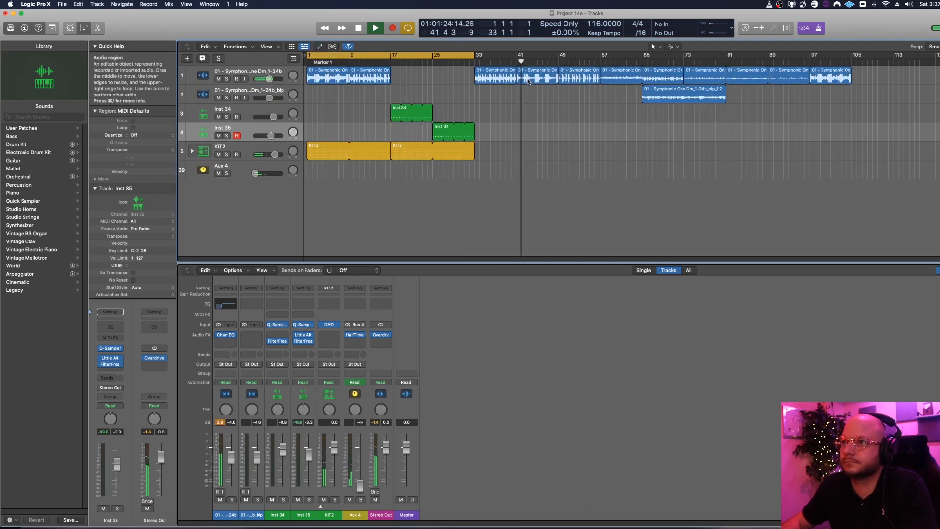
Copy the two Symphonic One regions at bars 33 and 41 to bars 17 and 25, and play from bar 17
left_click_drag(528, 80, 449, 78)
key("space")
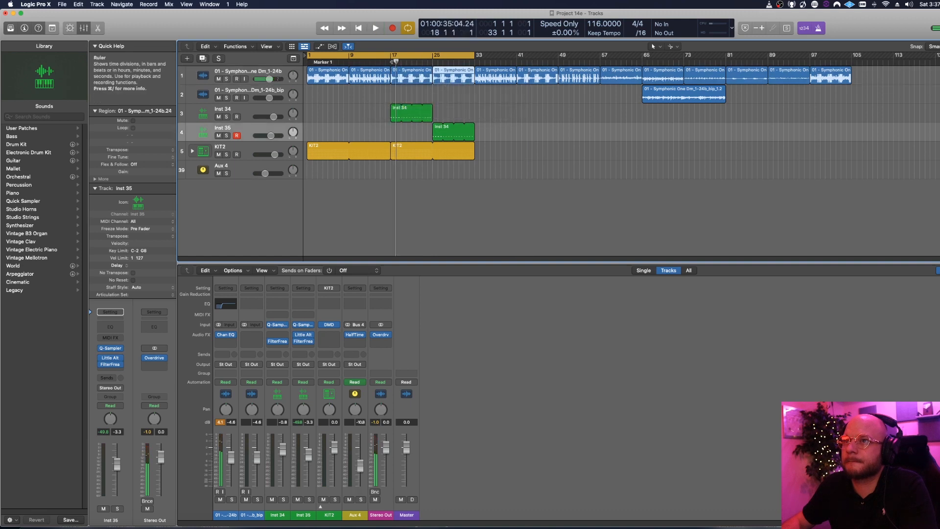
left_click(394, 63)
key("space")
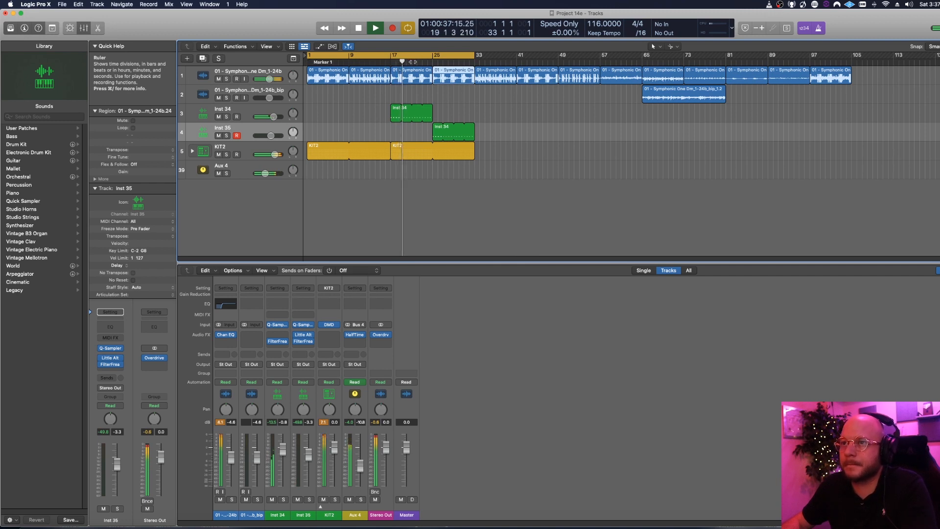
left_click(413, 80)
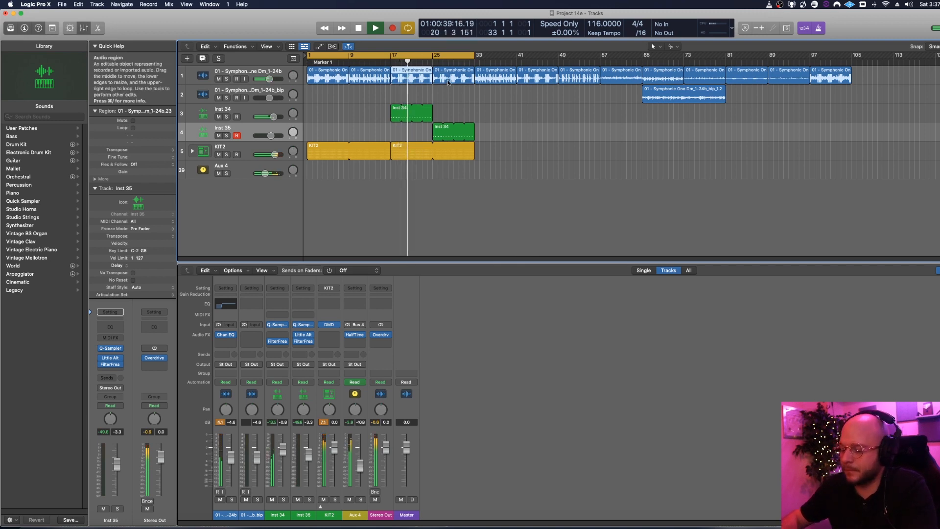
Delete the Symphonic One region at bar 17 and move all sample regions from bar 33 onward to start at bar 41
key("Delete")
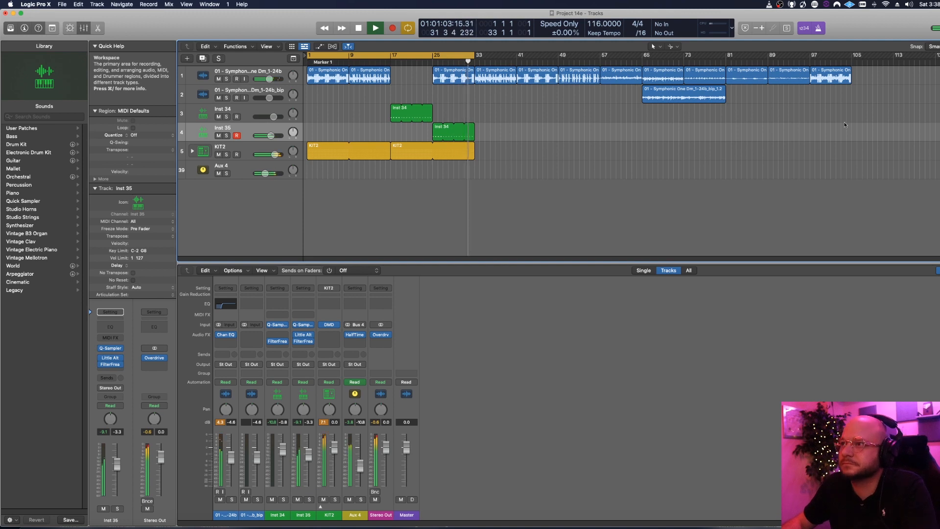
left_click_drag(853, 116, 529, 76)
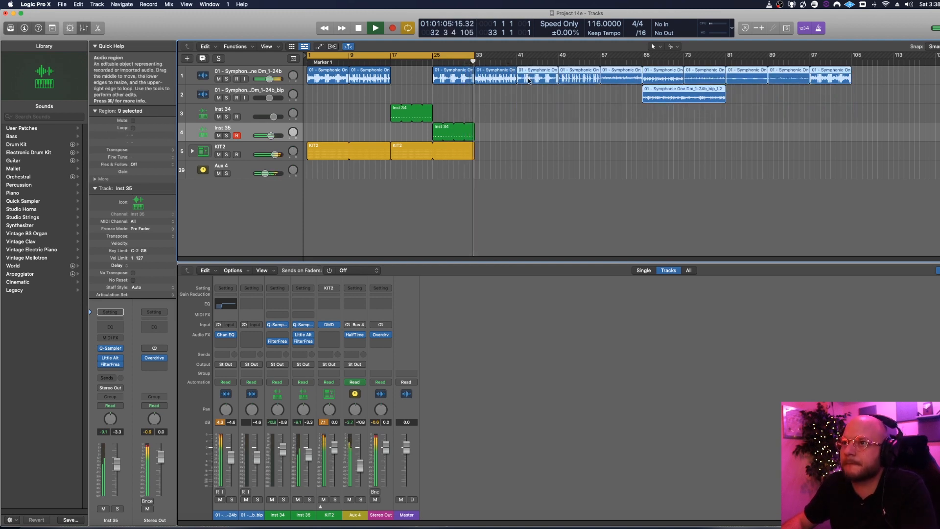
left_click_drag(498, 78, 539, 82)
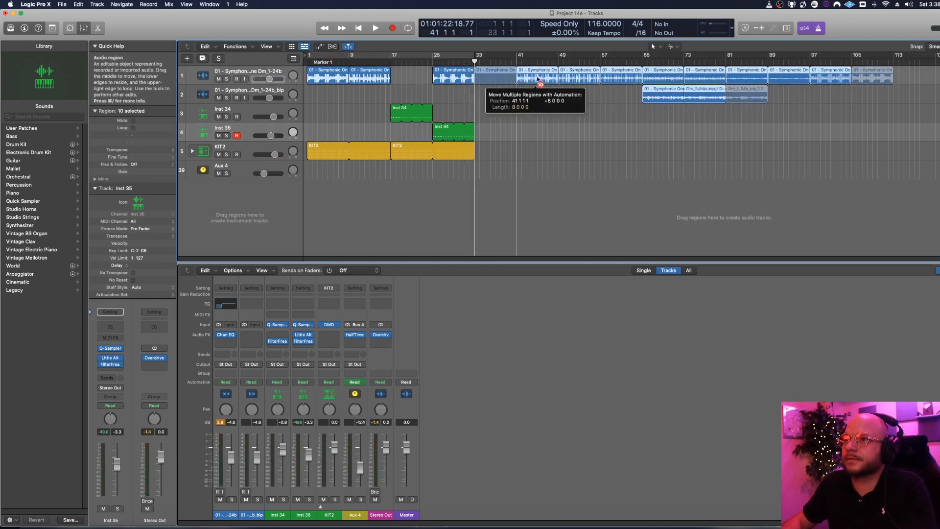
left_click(516, 97)
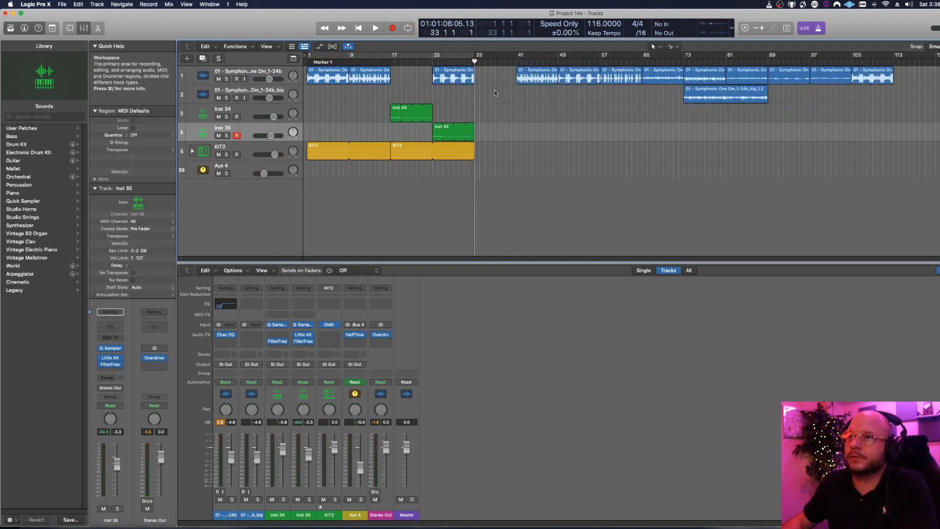
Copy the opening Symphonic One audio to bar 33 and duplicate the kick, 808 and hi-hat regions across bars 33–49
left_click_drag(331, 80, 489, 75)
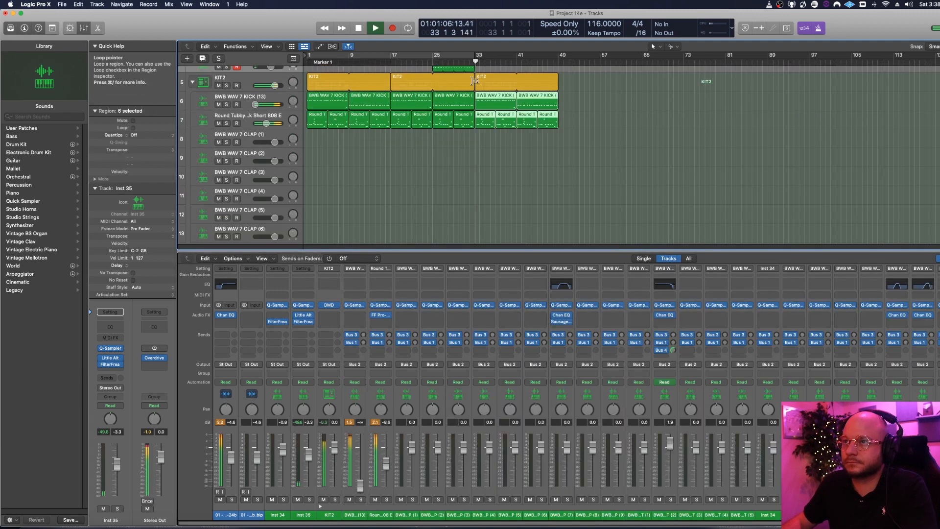
scroll(495, 149, "up", 3)
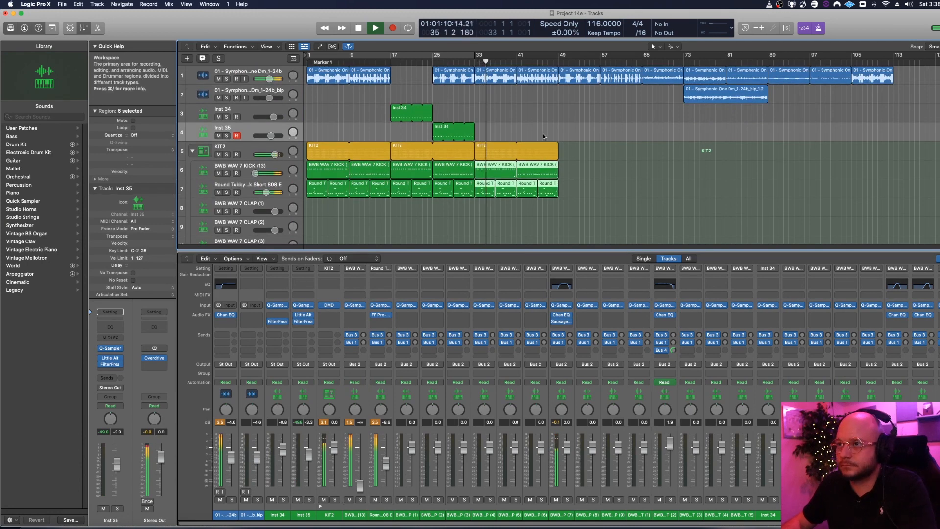
scroll(519, 213, "down", 5)
scroll(519, 214, "down", 8)
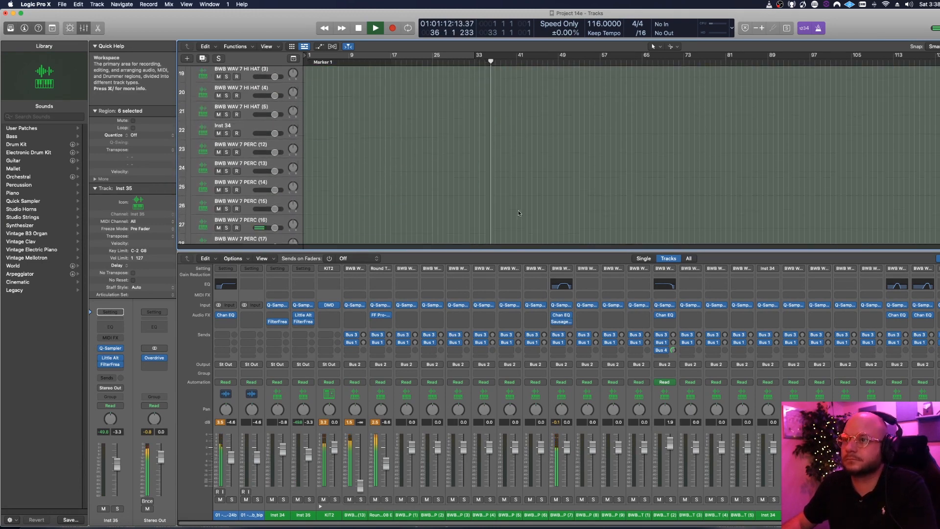
scroll(489, 186, "up", 5)
mouse_move(480, 167)
left_mouse_down()
mouse_move(423, 161)
mouse_move(489, 159)
left_mouse_up()
scroll(496, 195, "up", 8)
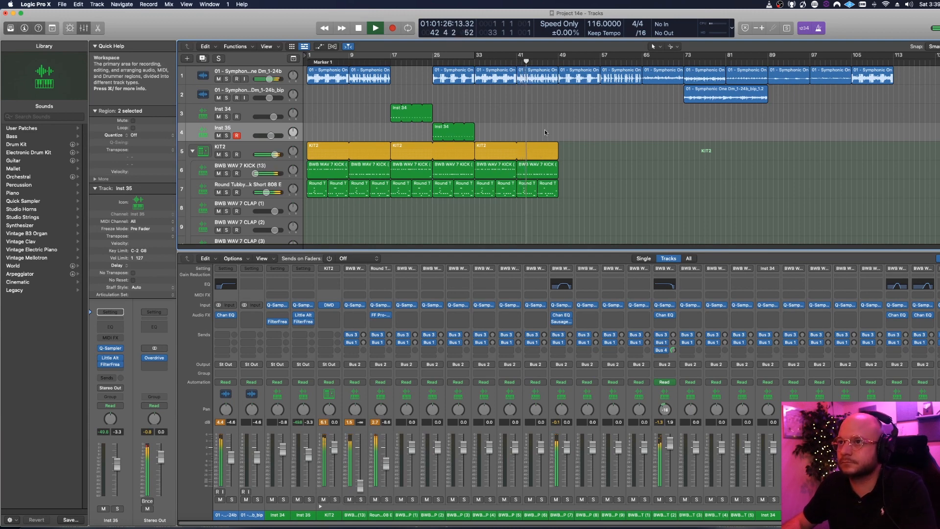
Move the sample regions from bar 49 onward to bar 89 and copy the bars 17–33 sample, Inst 34, Inst 35, kick and 808 regions to bar 49
left_click_drag(883, 108, 779, 80)
left_click(587, 106)
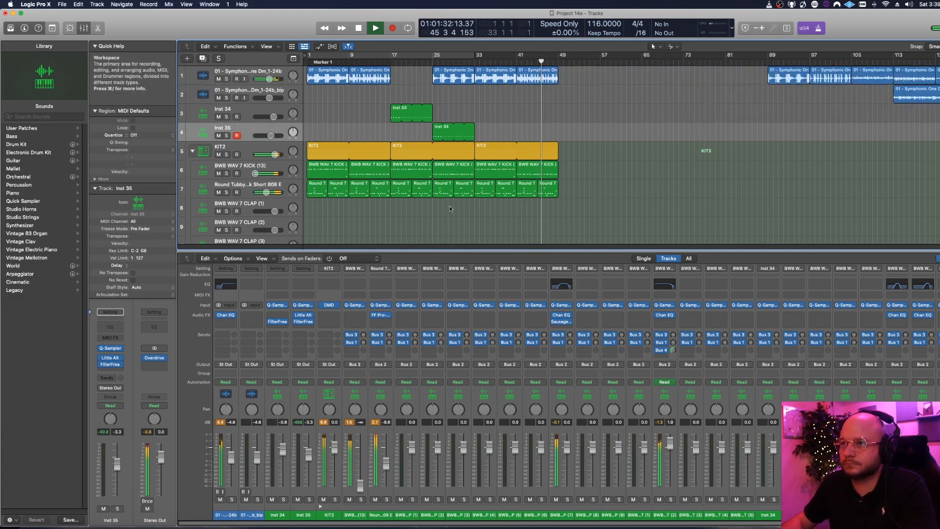
left_click_drag(469, 211, 561, 112)
left_click(700, 109)
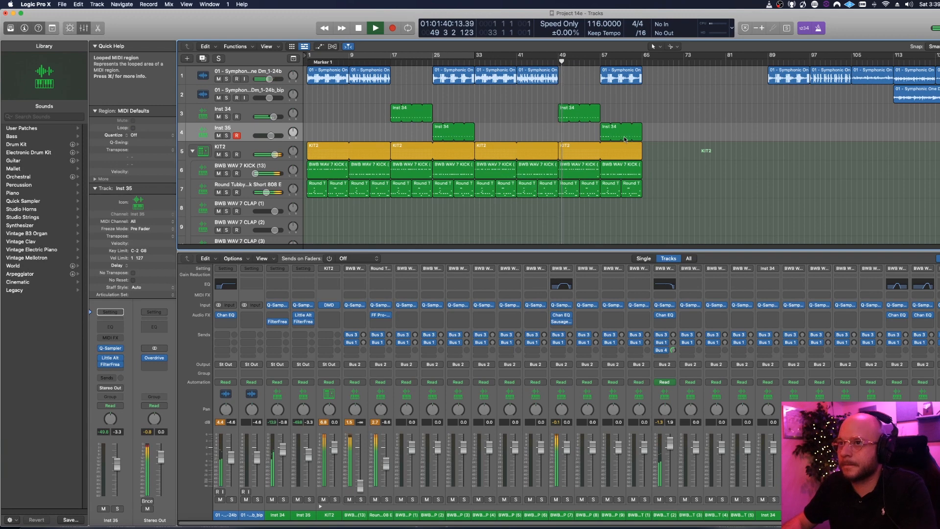
Duplicate two BWB WAV 7 HI HAT (2) regions to cover bars 49–65
scroll(612, 181, "down", 5)
scroll(607, 184, "down", 9)
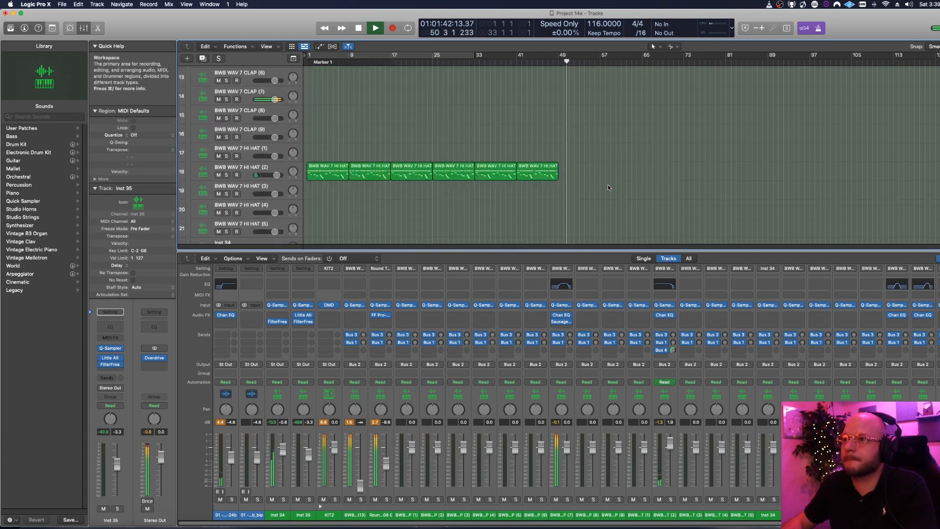
mouse_move(583, 137)
left_mouse_down()
mouse_move(497, 124)
mouse_move(580, 123)
left_mouse_up()
scroll(595, 167, "up", 5)
scroll(596, 169, "up", 9)
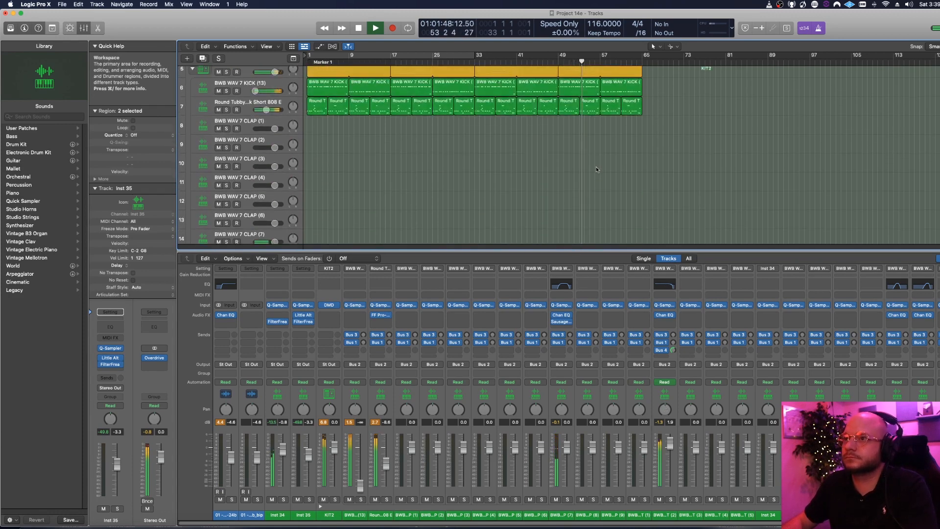